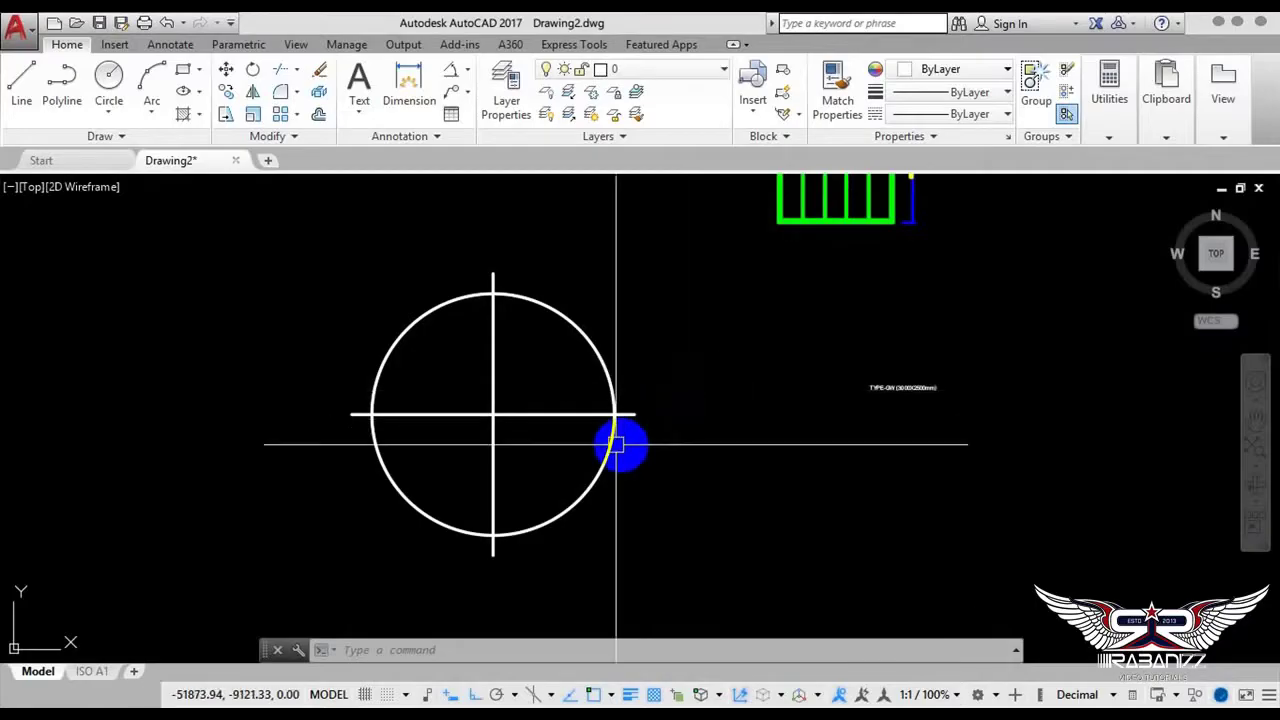
Bring the AutoCAD 2017 window with Drawing2 and its crossed circle to the front
scroll(620, 443, down, 1)
scroll(577, 457, up, 1)
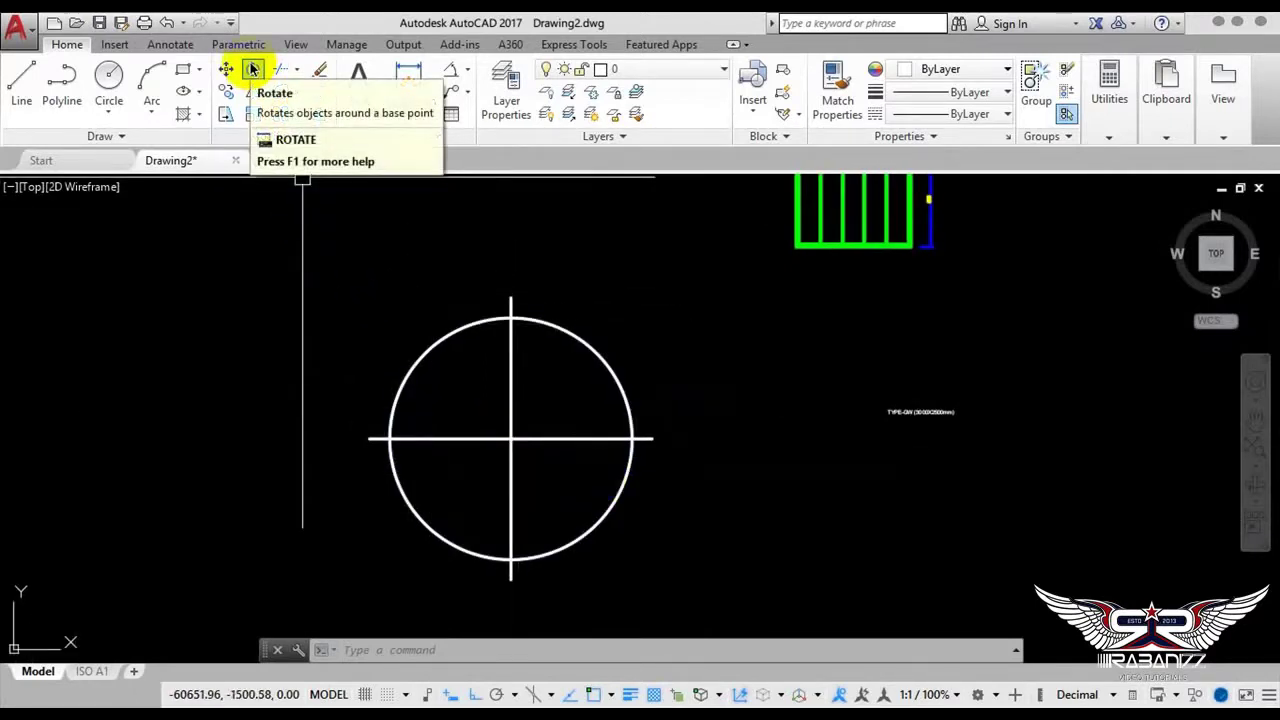
mouse_move(252, 68)
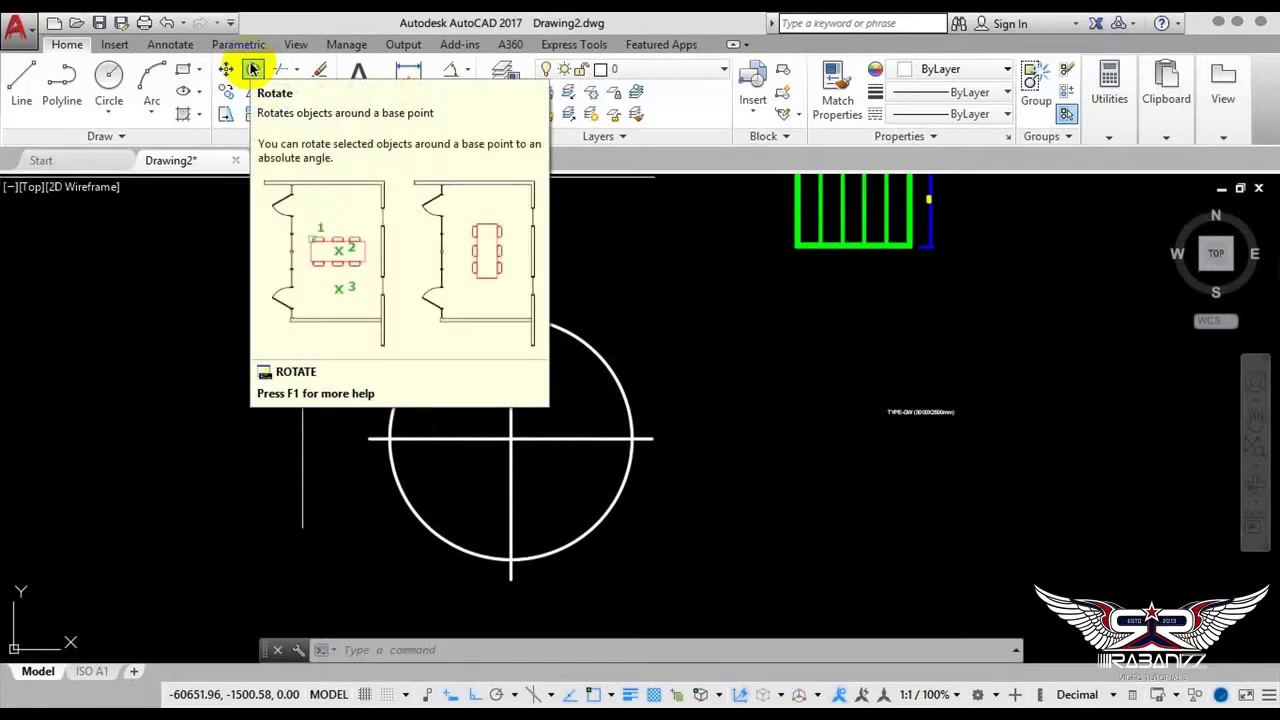
Rotate the horizontal line 45° about the circle centre
click(252, 70)
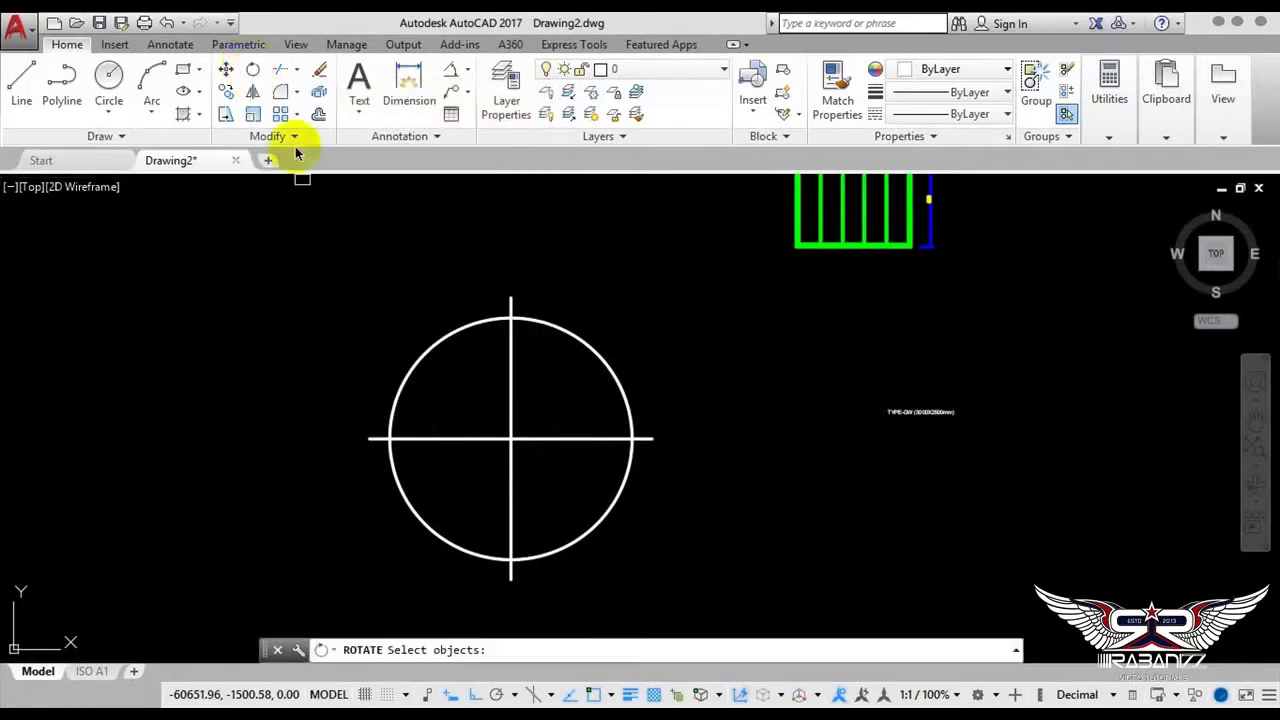
middle_drag(583, 469, 580, 417)
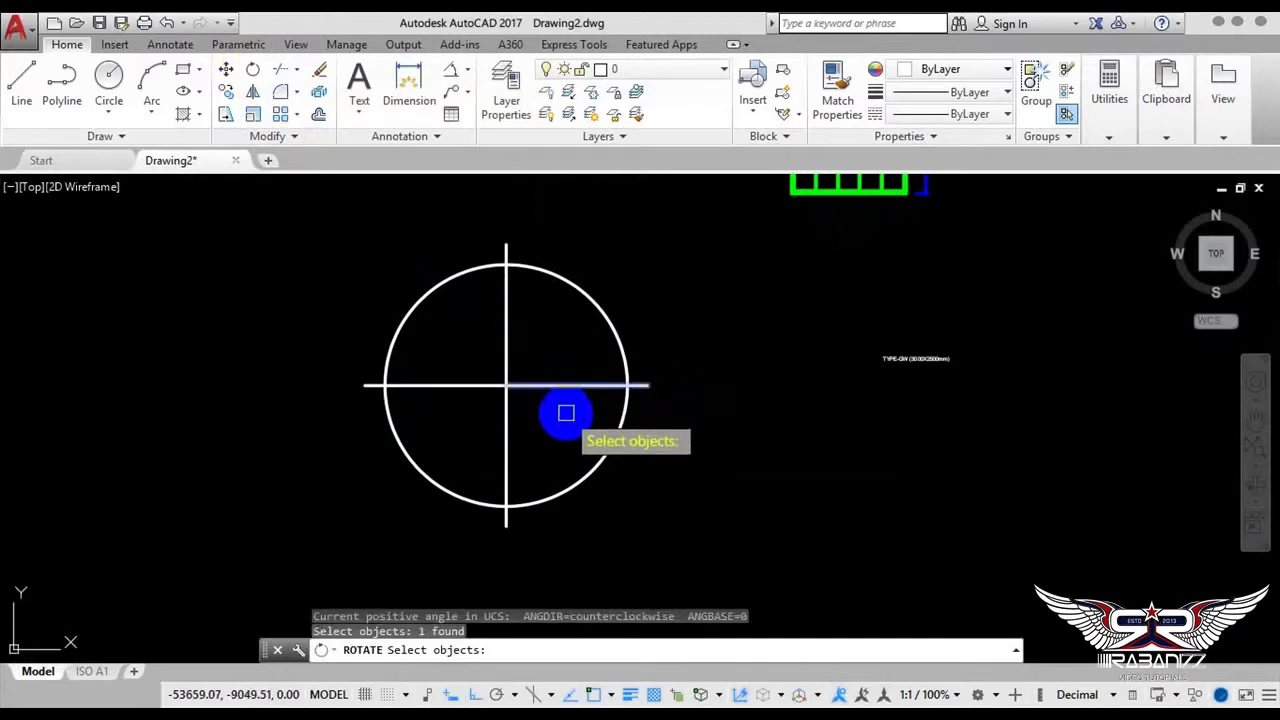
key(Return)
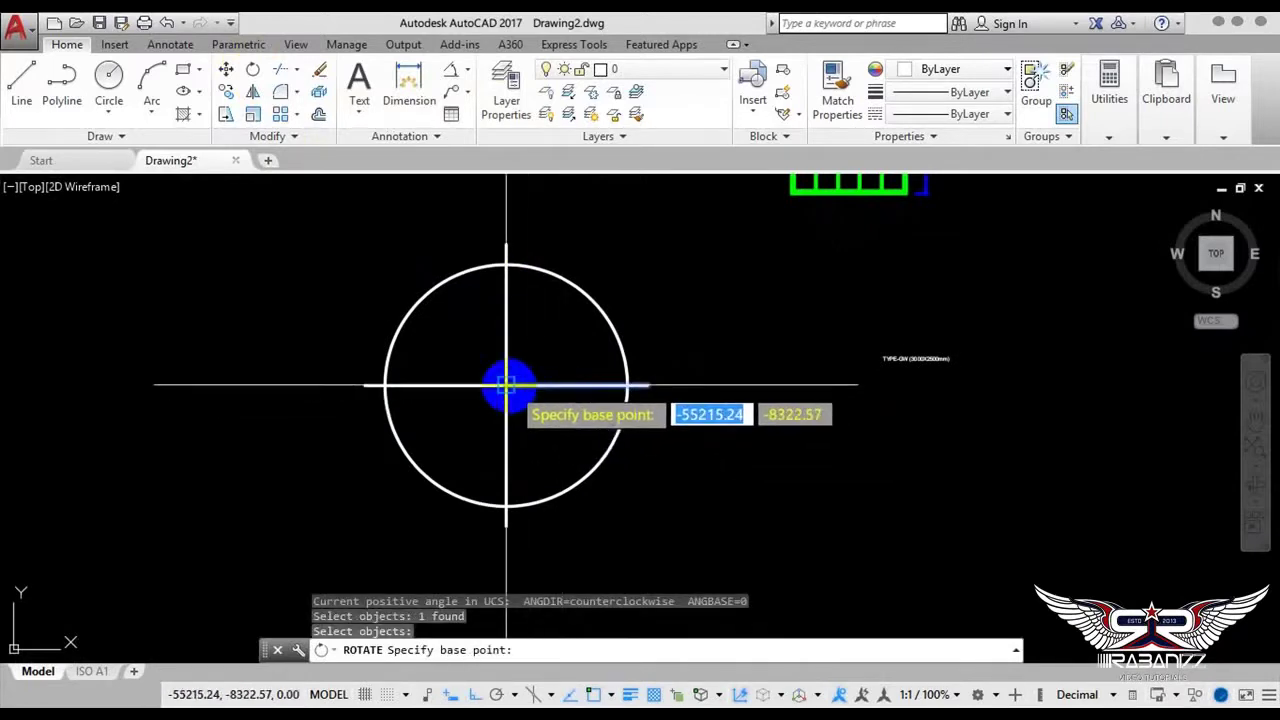
click(506, 384)
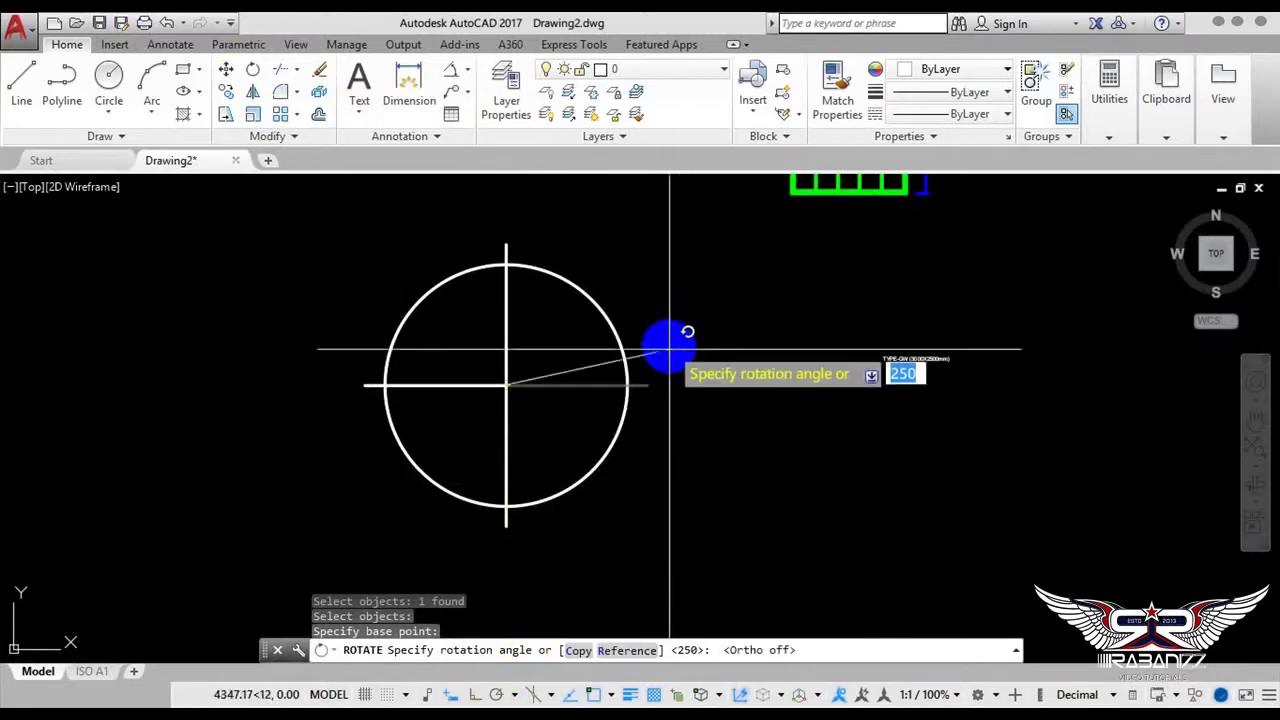
scroll(669, 290, up, 4)
text(45)
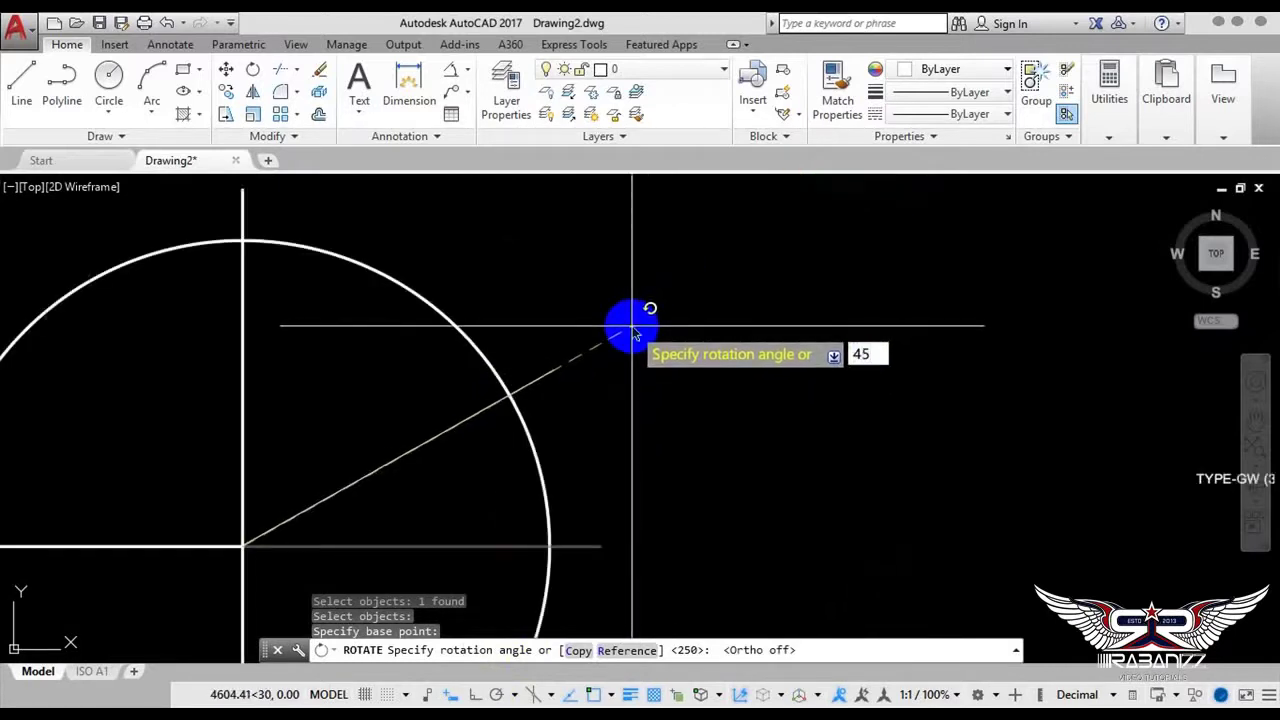
key(Return)
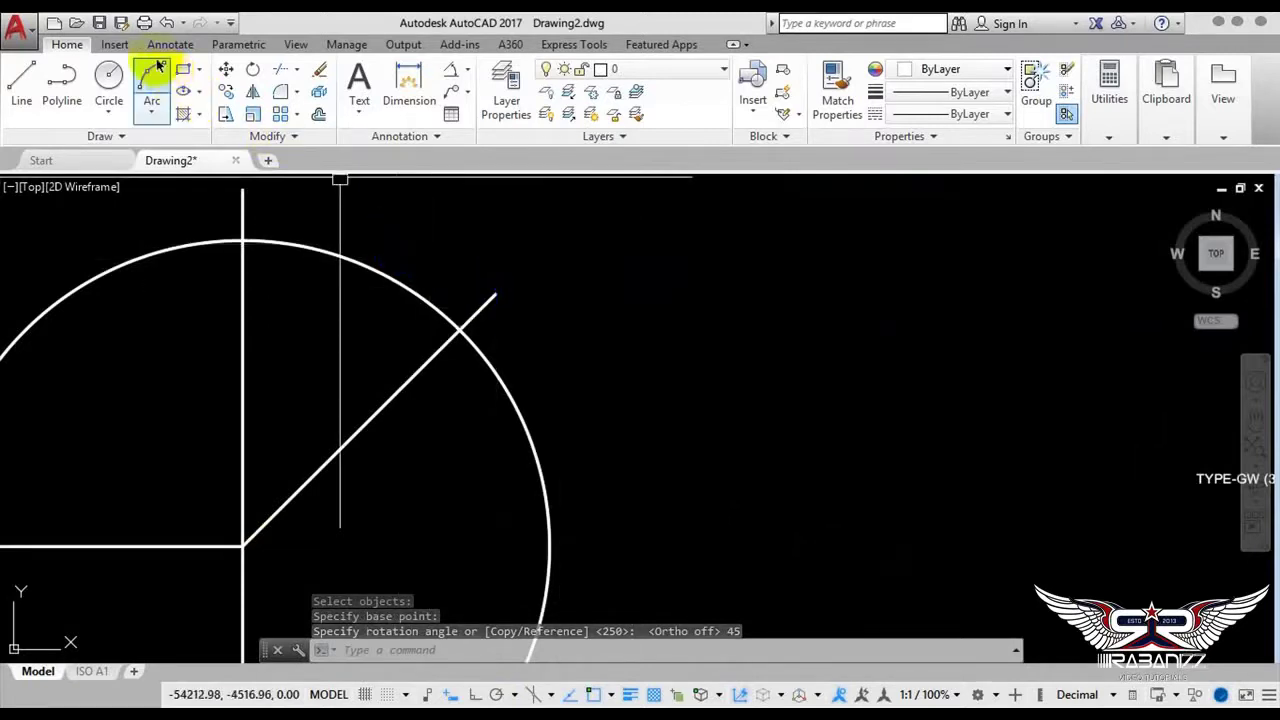
Undo the 45° rotation and add a copy of the horizontal line rotated 11.25° about the centre
click(166, 22)
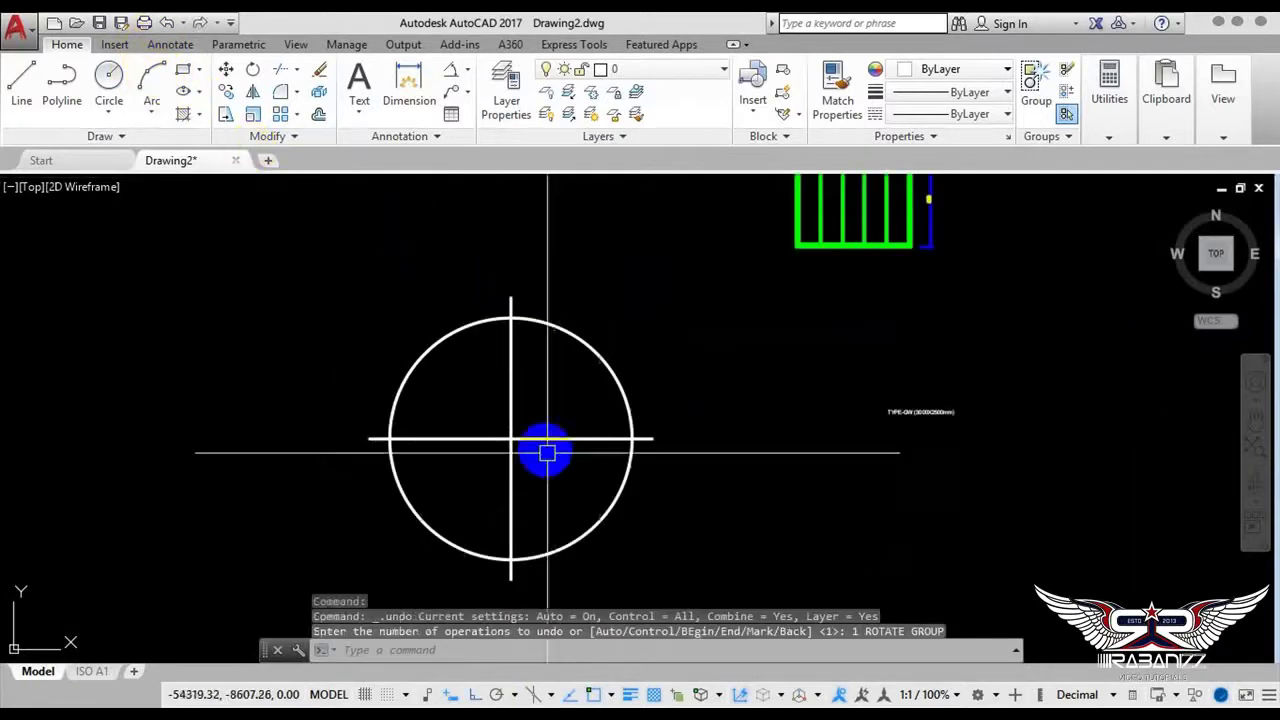
scroll(543, 448, up, 2)
scroll(591, 434, up, 2)
middle_drag(627, 404, 549, 451)
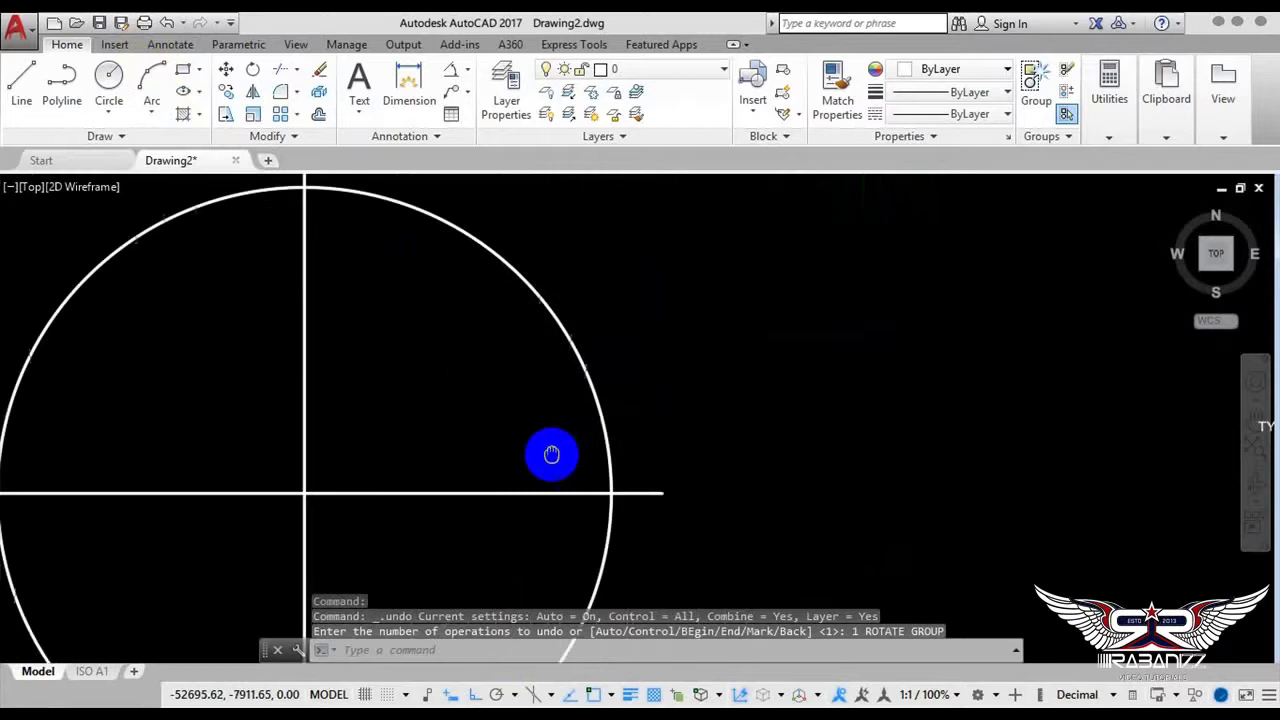
right_click(486, 369)
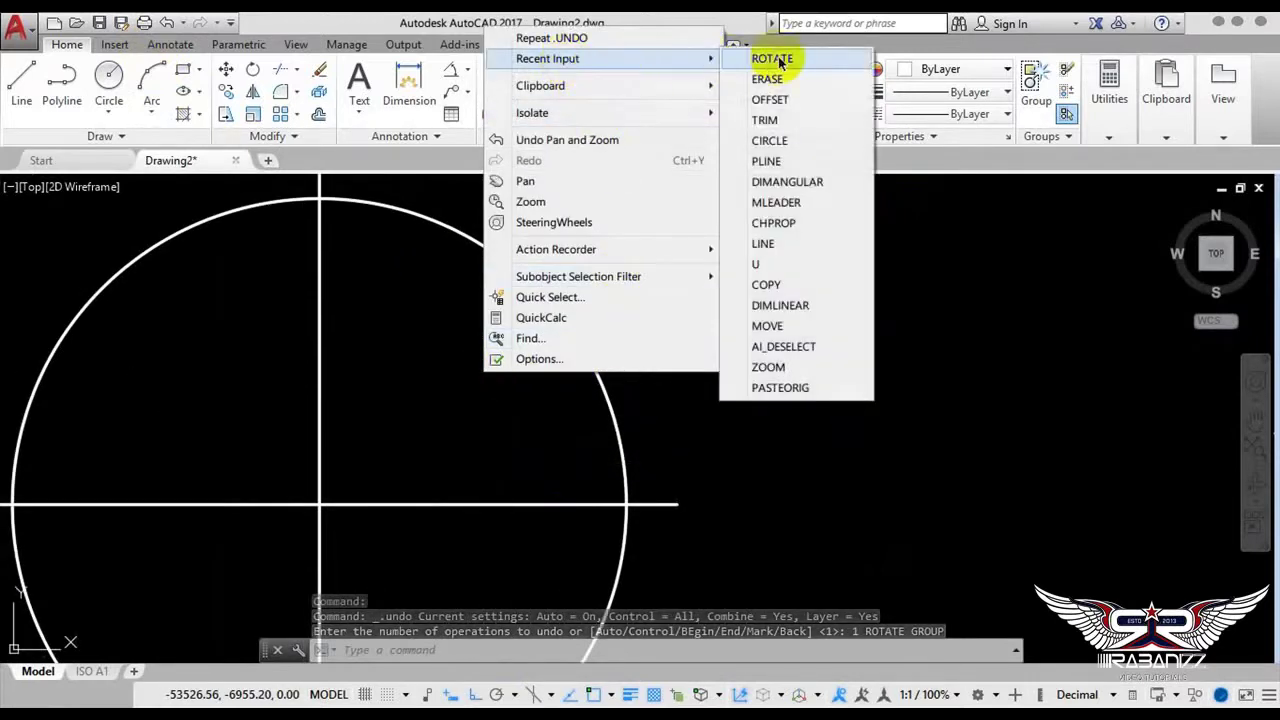
click(776, 55)
click(585, 500)
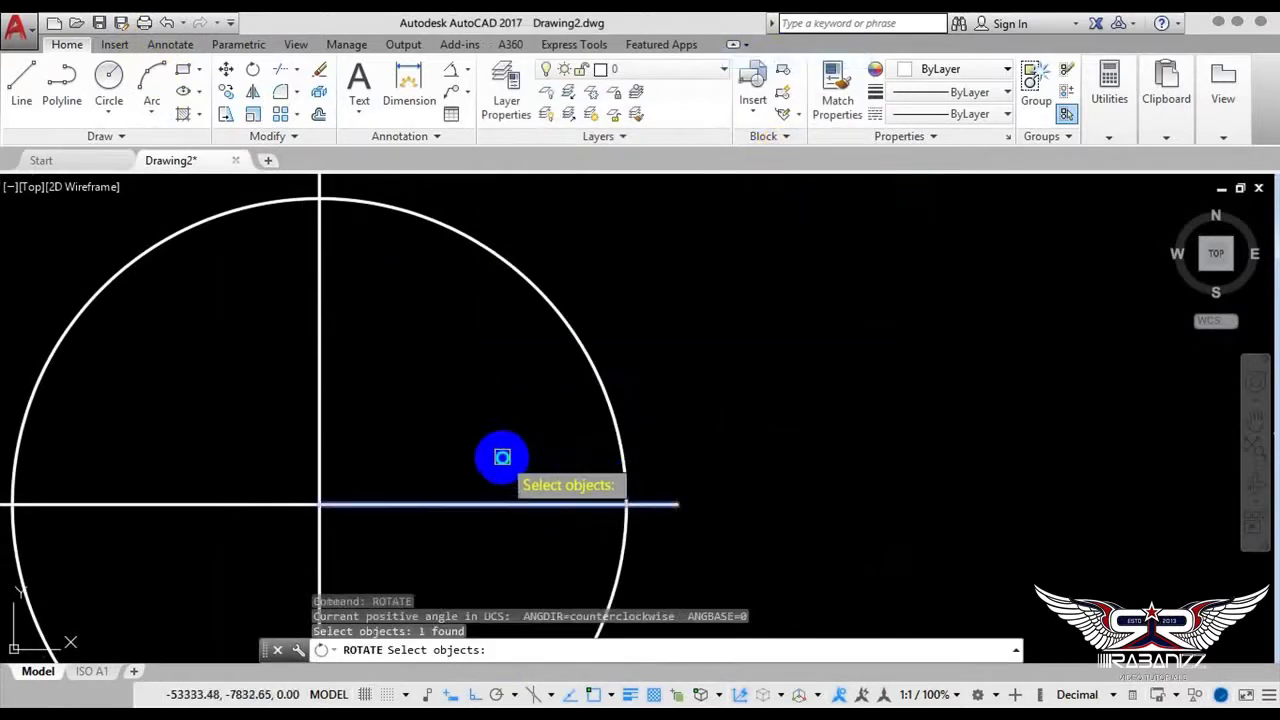
key(Return)
click(320, 504)
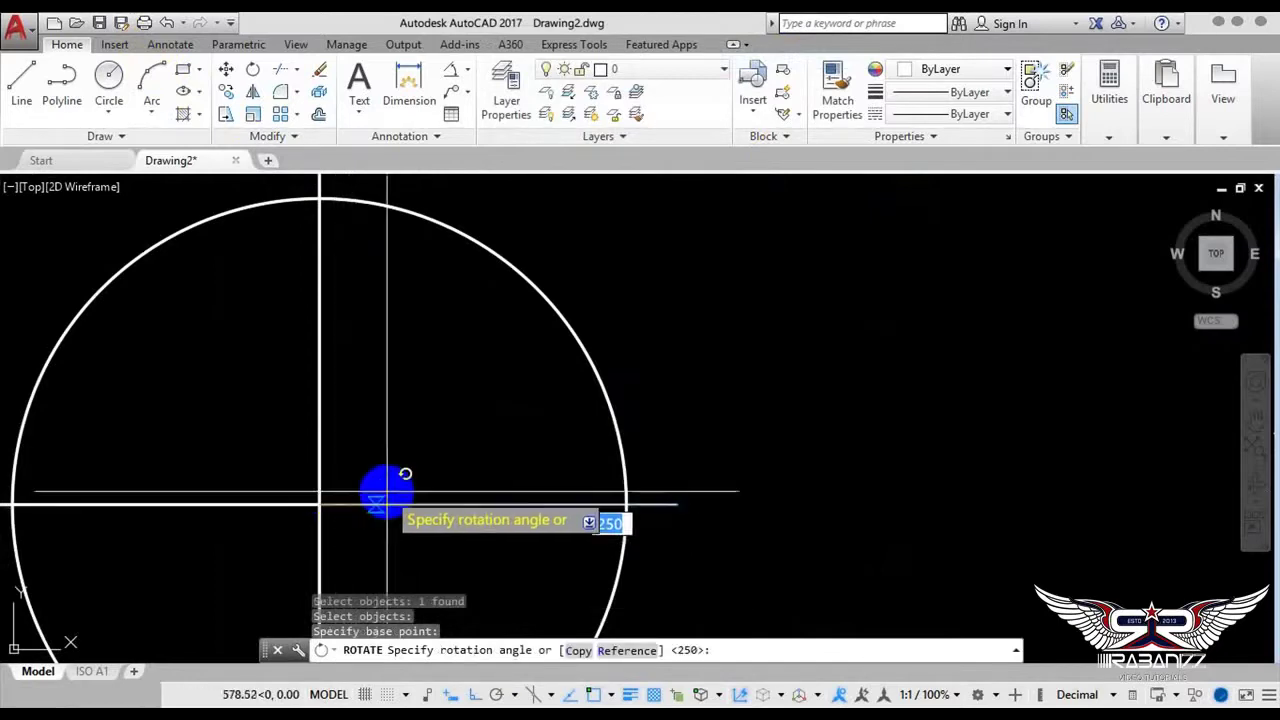
click(566, 650)
text(11.25)
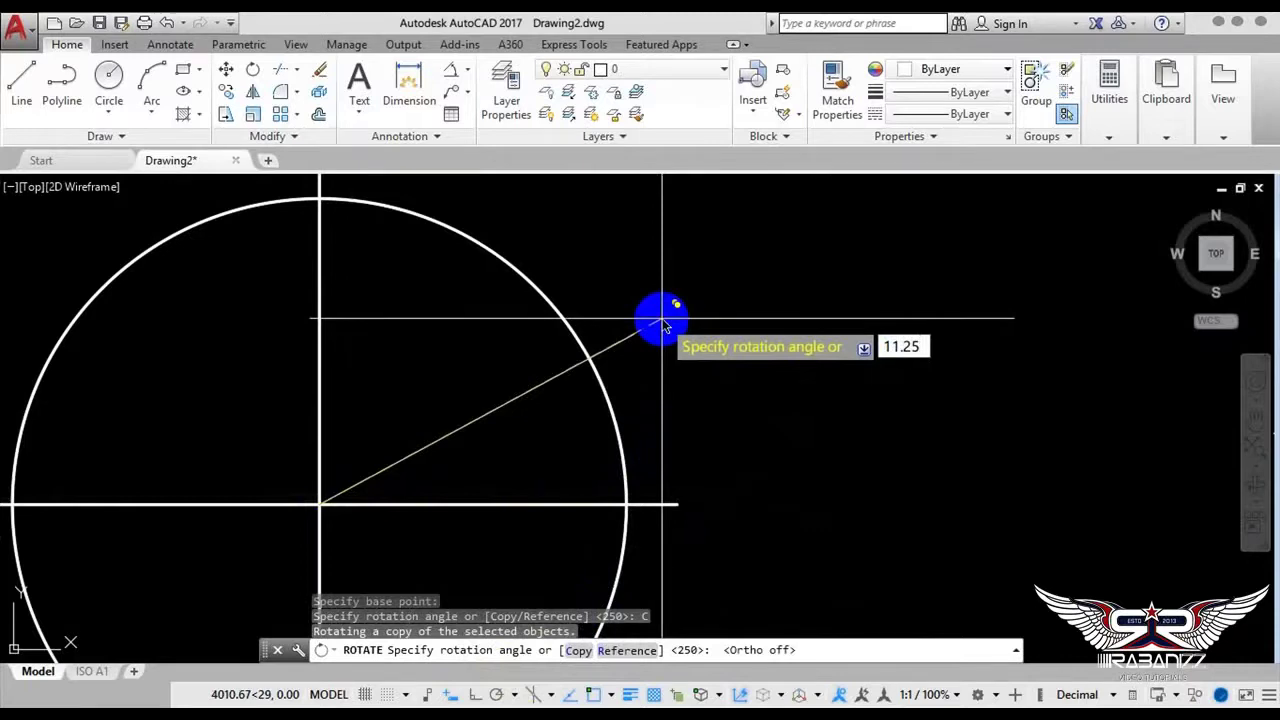
key(Return)
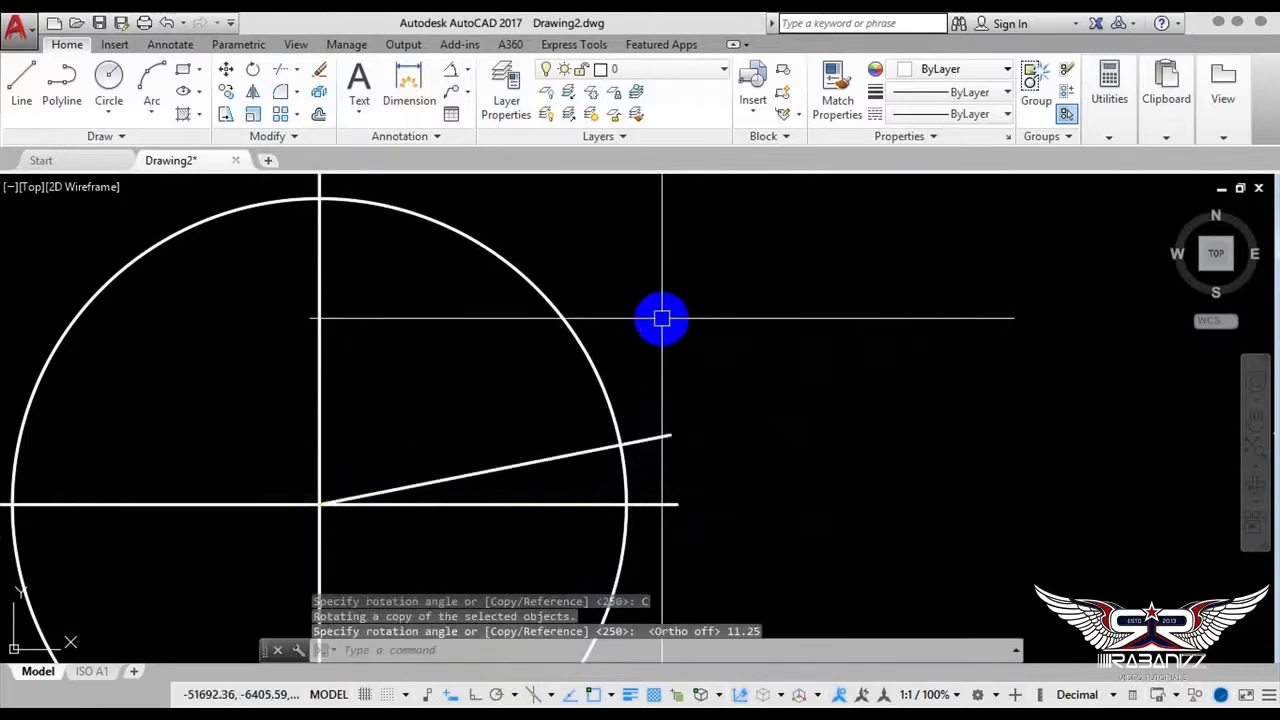
Add an angular dimension reading 11° between the rotated copy and the horizontal line
click(415, 92)
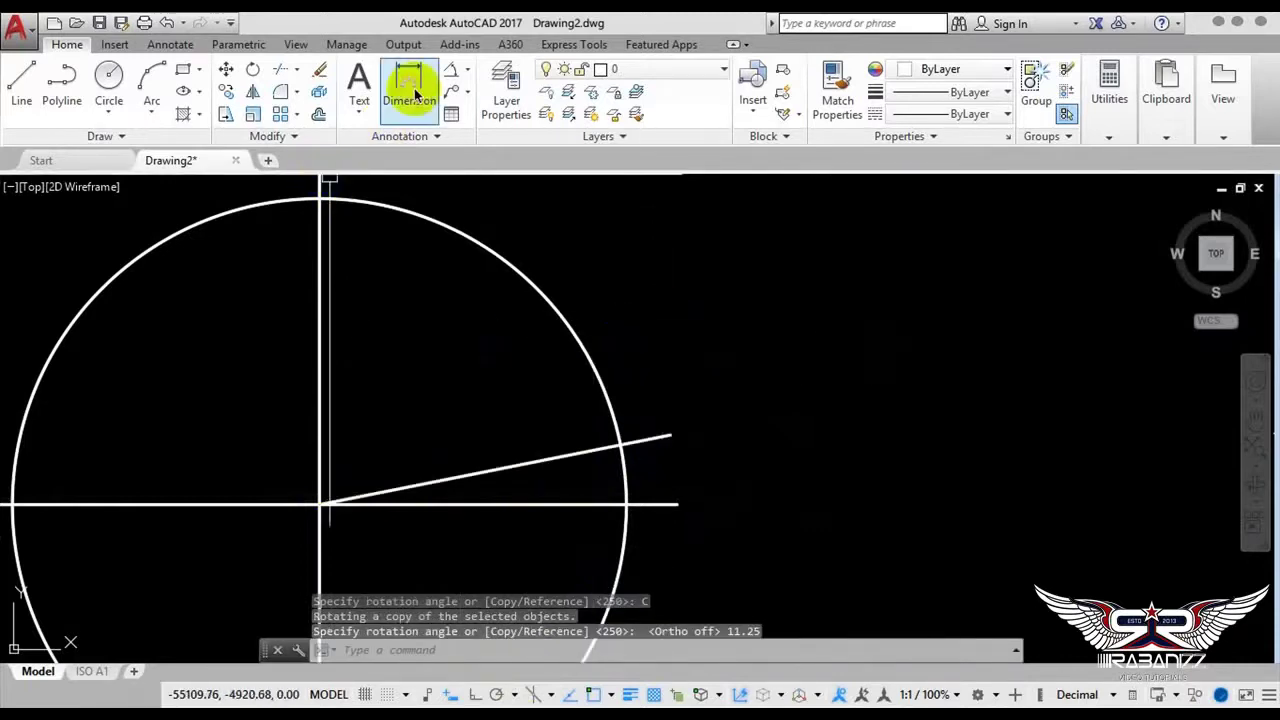
click(448, 75)
click(482, 476)
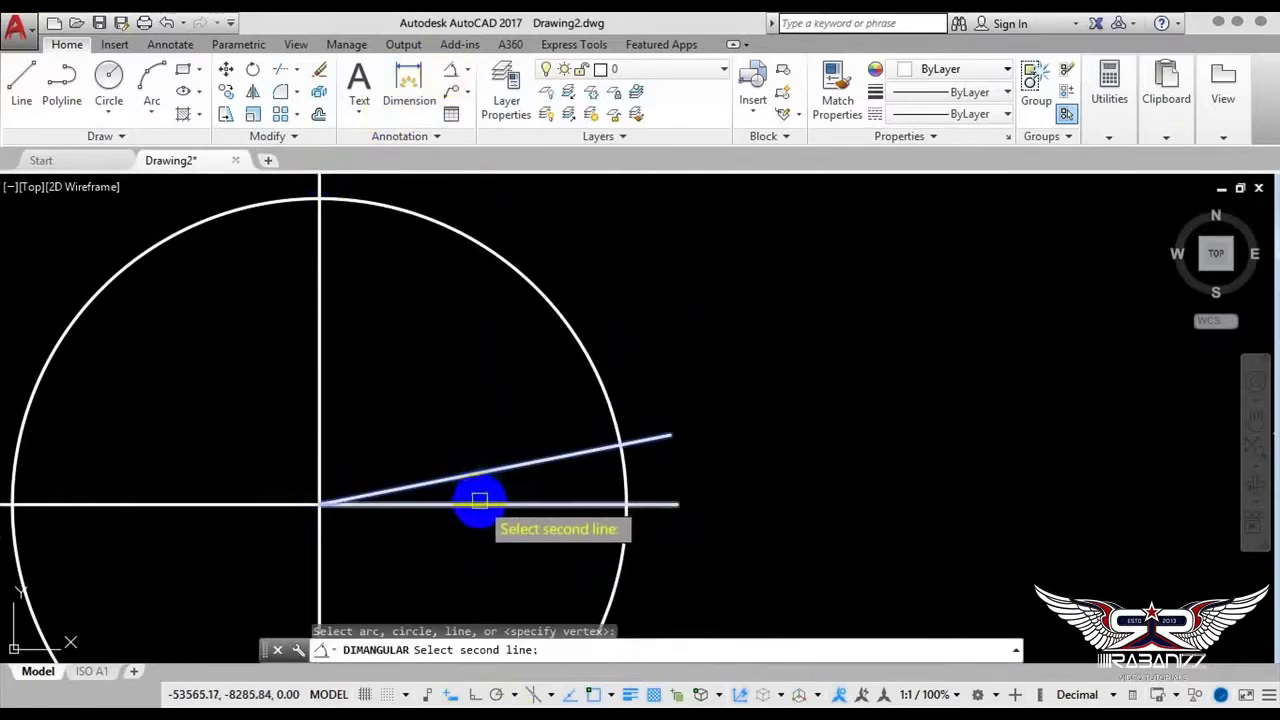
click(479, 501)
scroll(514, 491, up, 3)
click(571, 486)
scroll(571, 480, up, 3)
scroll(542, 420, up, 2)
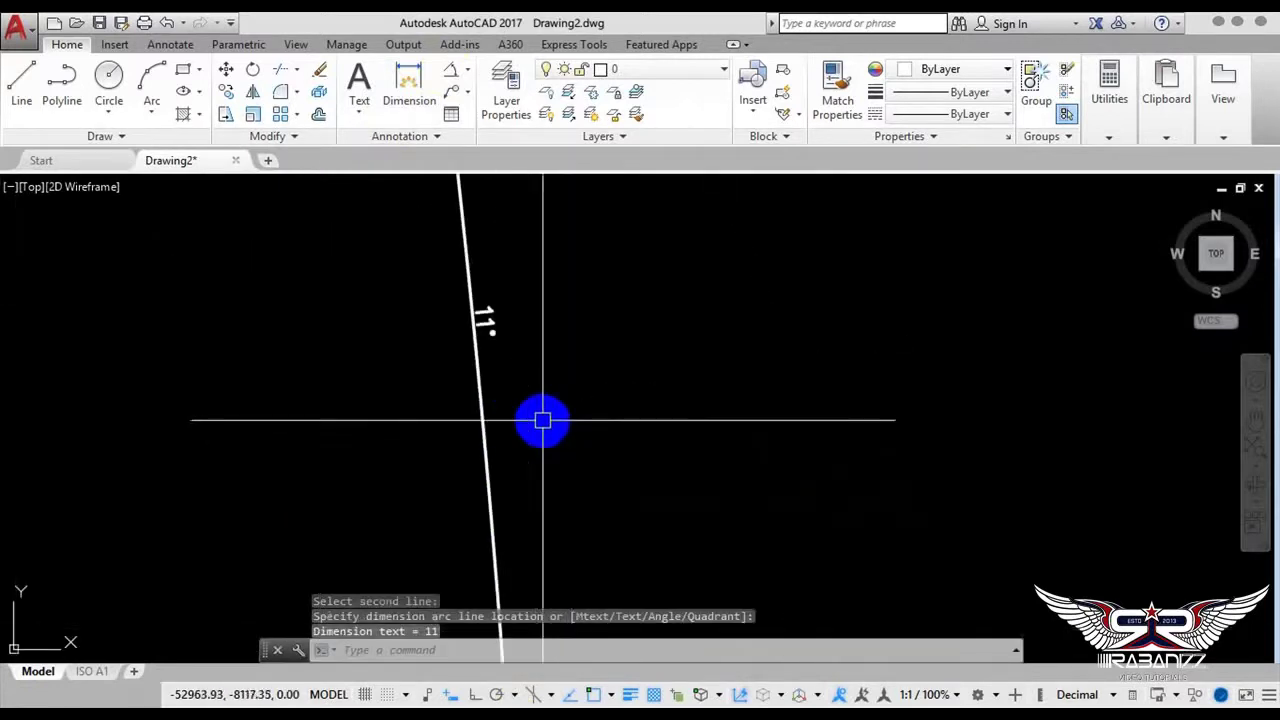
scroll(471, 411, down, 1)
scroll(537, 371, down, 1)
scroll(586, 434, down, 3)
scroll(672, 448, down, 2)
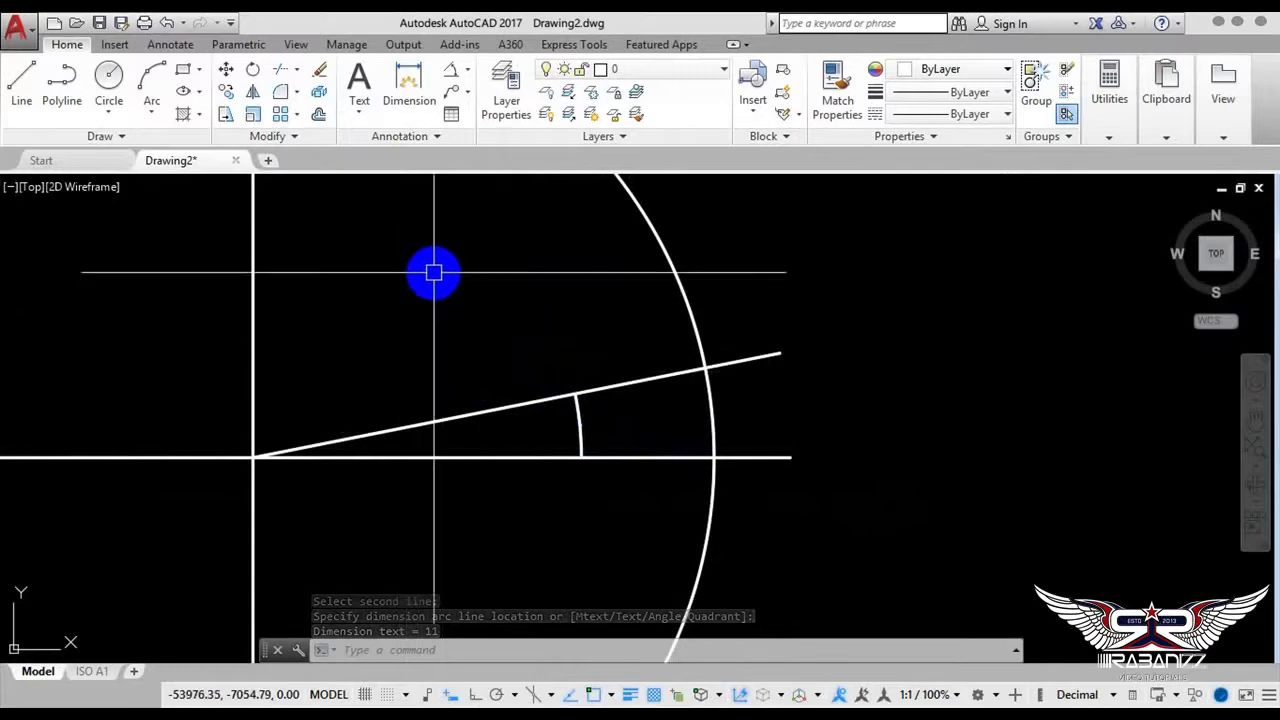
right_click(433, 268)
mouse_move(540, 301)
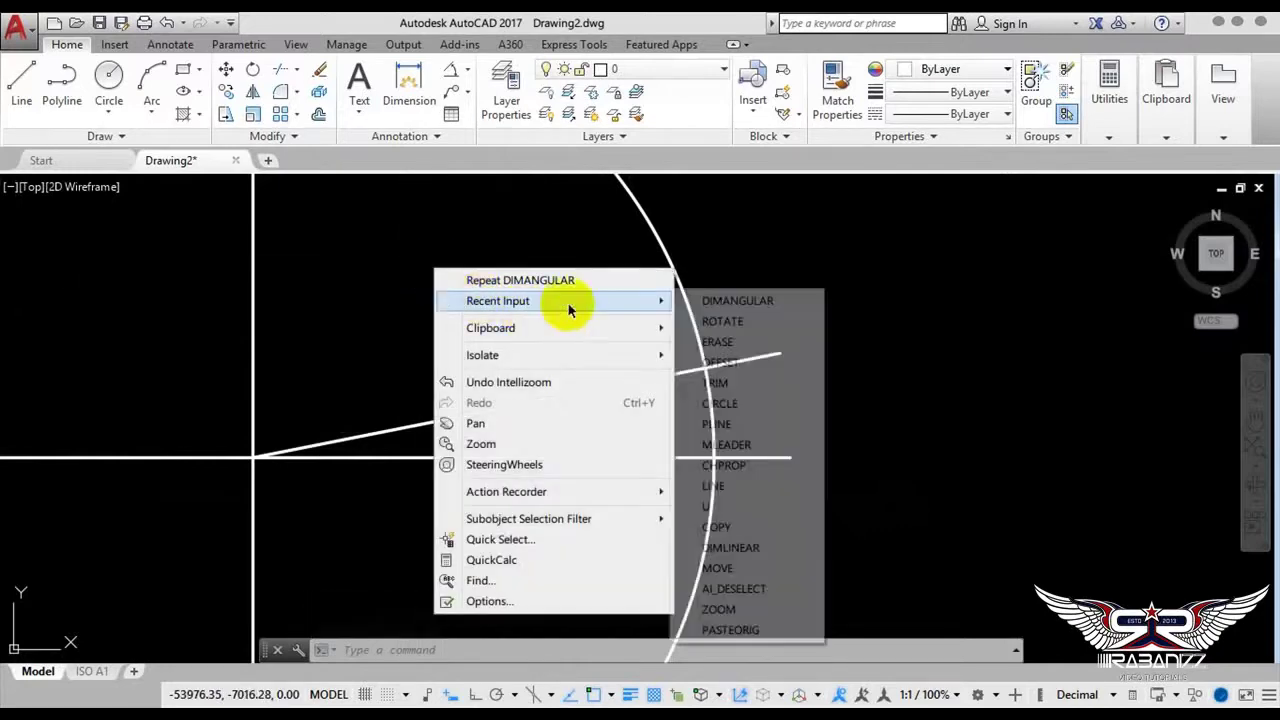
Add a copy of the horizontal line rotated 22.5° about the circle centre
click(724, 322)
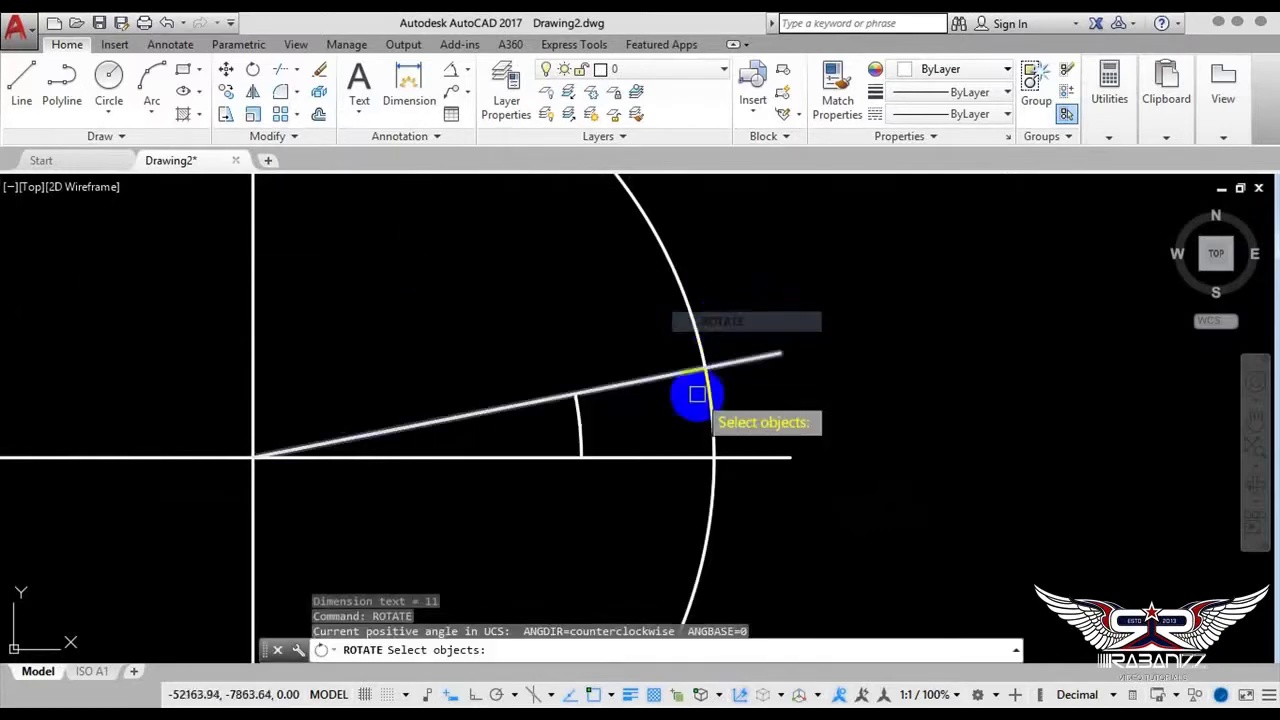
click(625, 462)
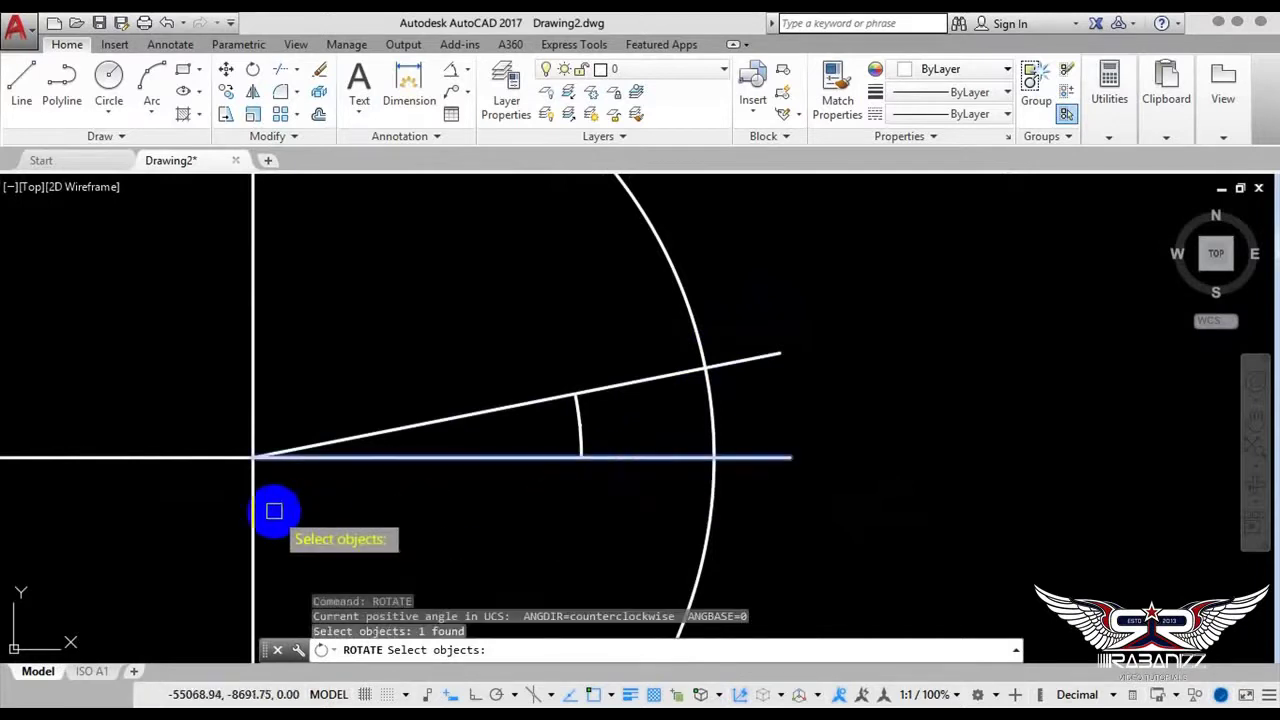
key(Return)
scroll(258, 462, up, 2)
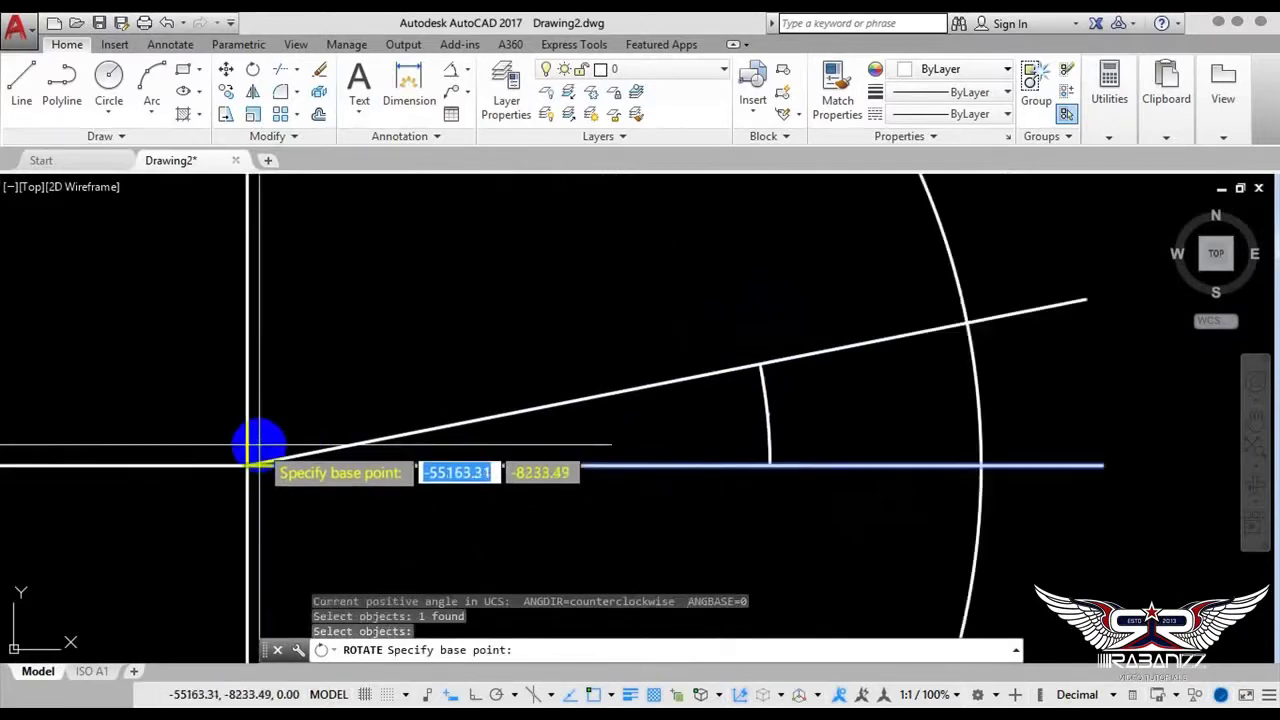
scroll(240, 466, up, 2)
click(238, 478)
scroll(251, 471, down, 3)
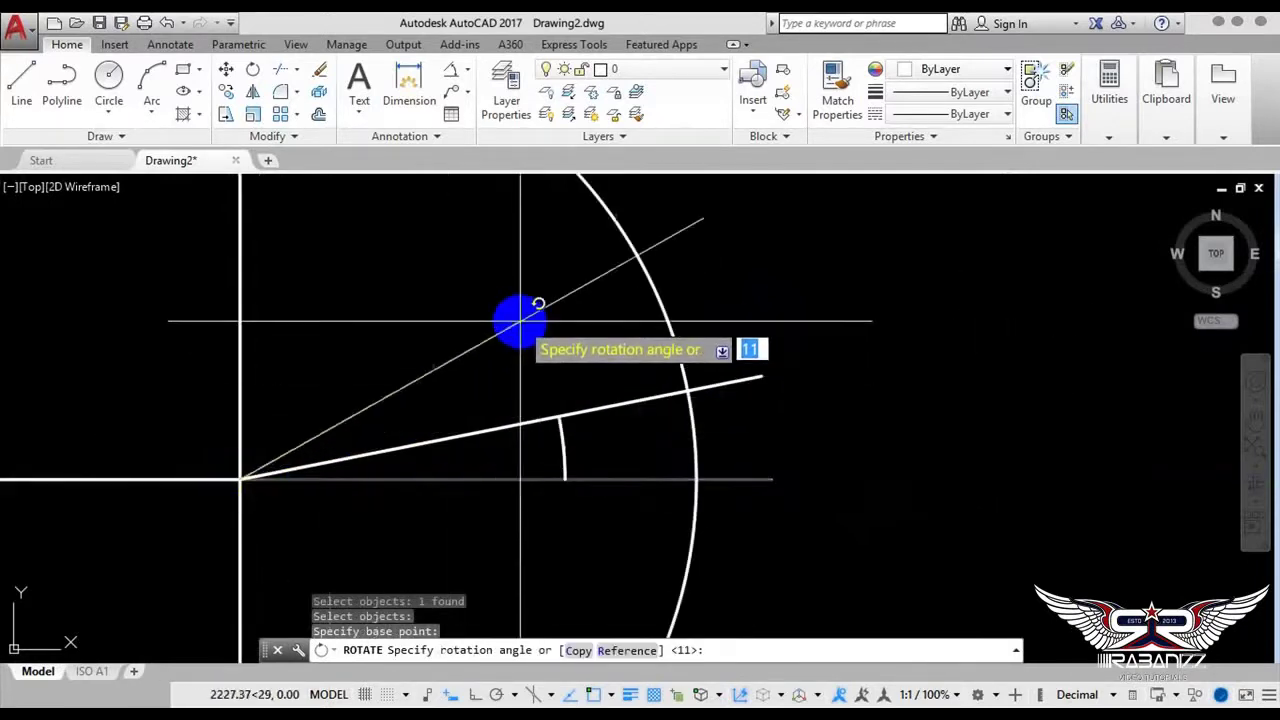
scroll(650, 380, down, 3)
text(22.5)
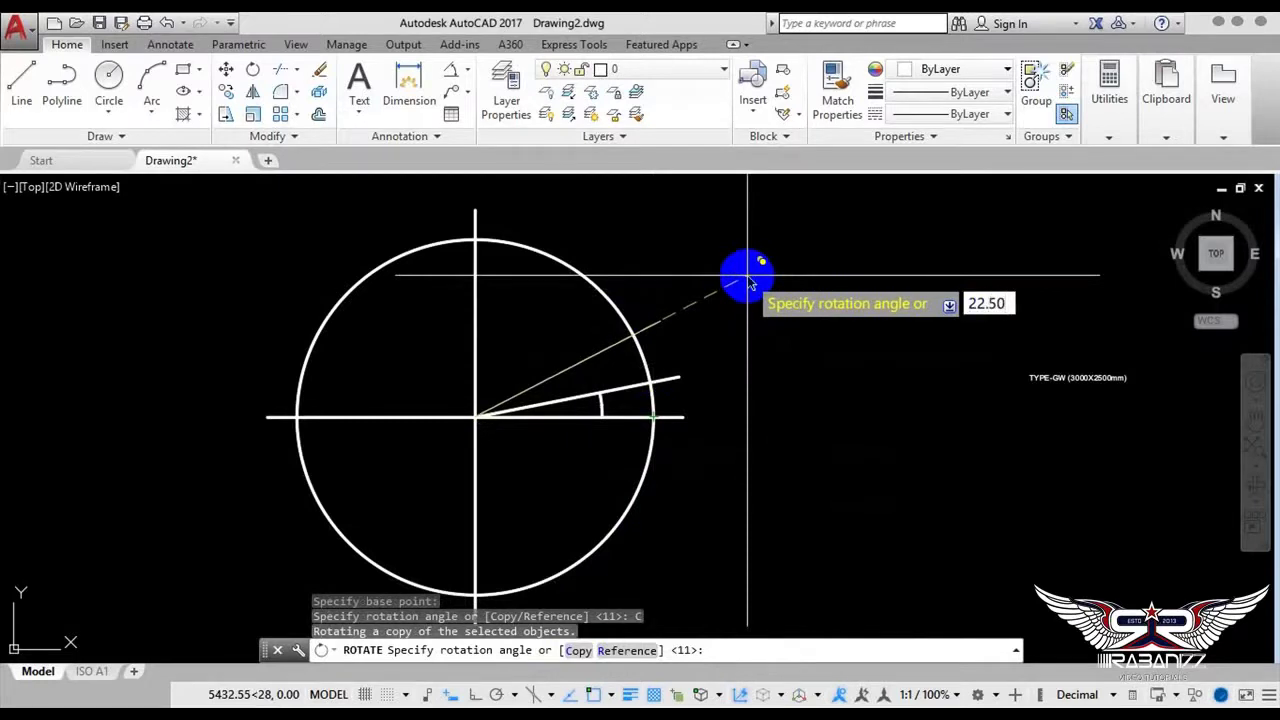
key(Return)
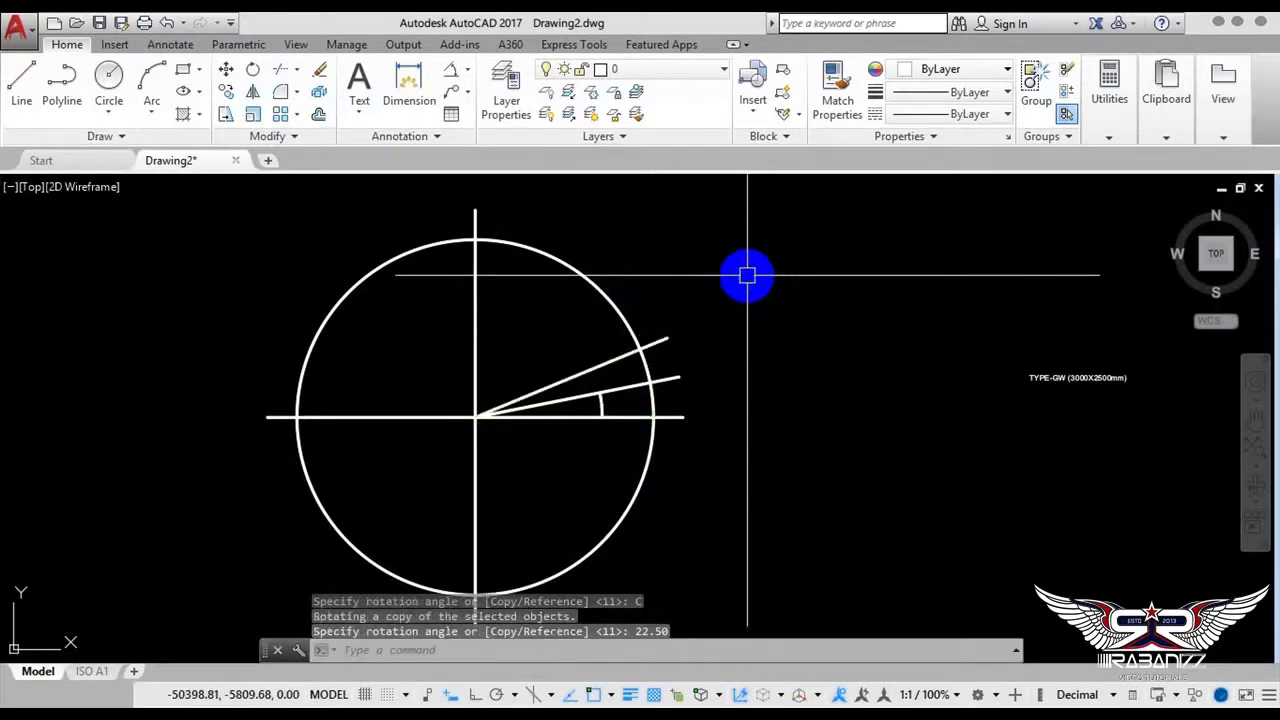
scroll(640, 390, up, 5)
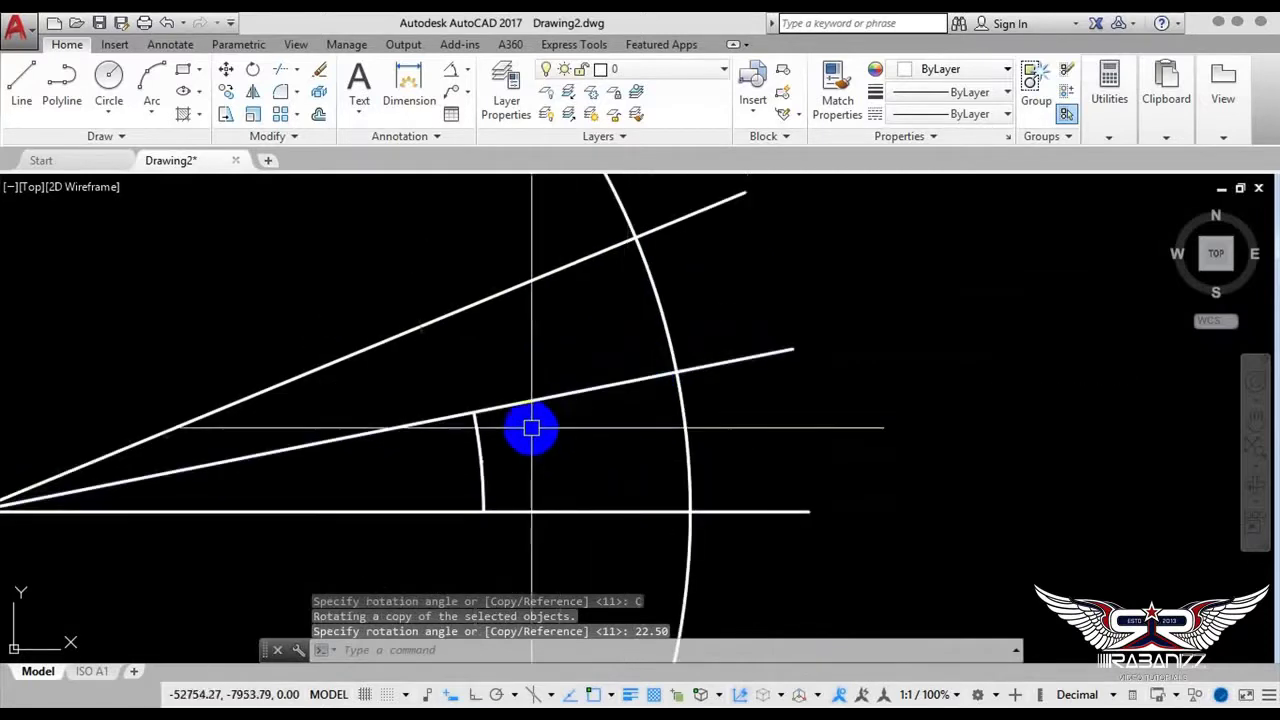
click(452, 76)
click(457, 307)
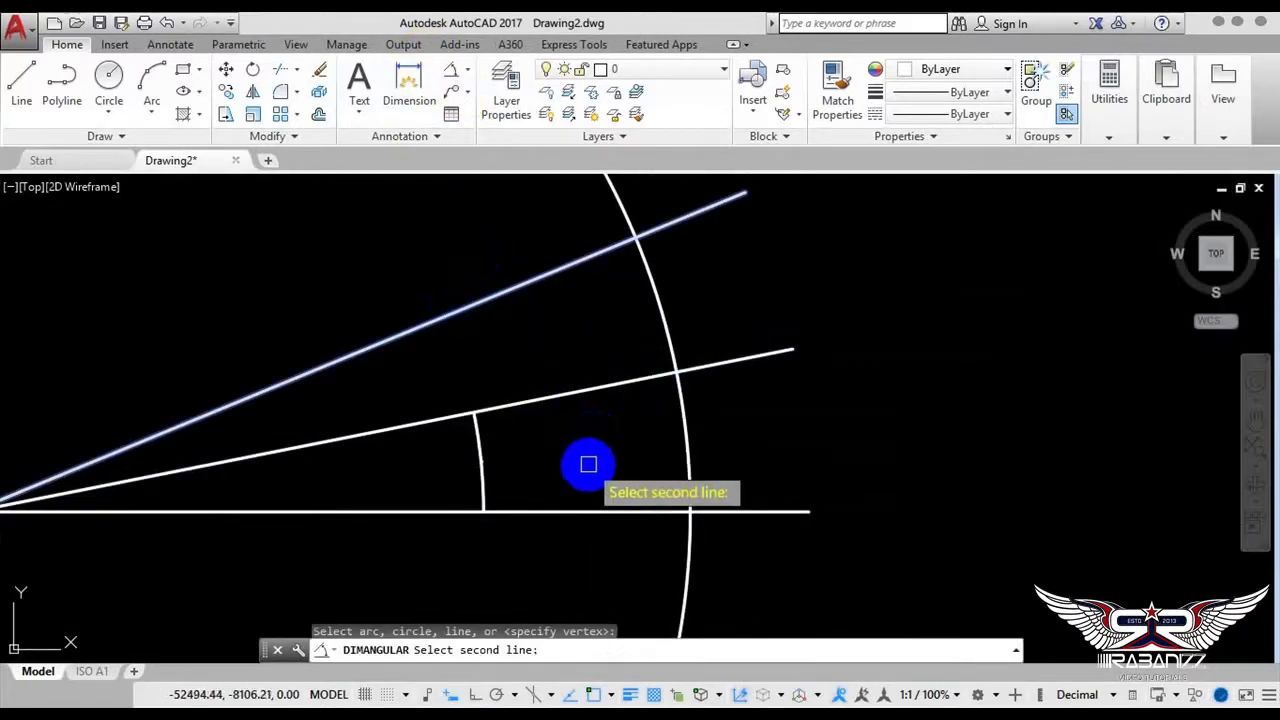
click(559, 508)
click(577, 491)
scroll(554, 423, up, 2)
scroll(600, 303, up, 2)
scroll(630, 245, up, 2)
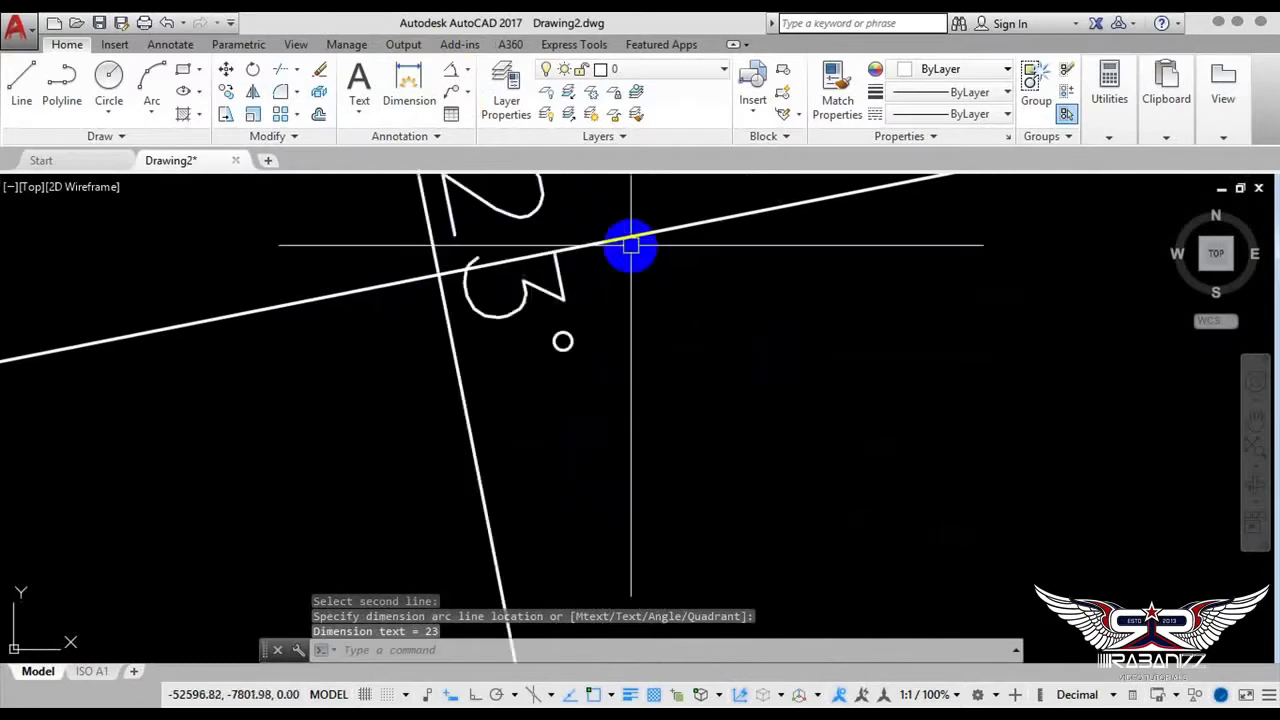
scroll(630, 245, down, 2)
scroll(560, 337, down, 2)
scroll(646, 337, down, 2)
scroll(578, 300, down, 1)
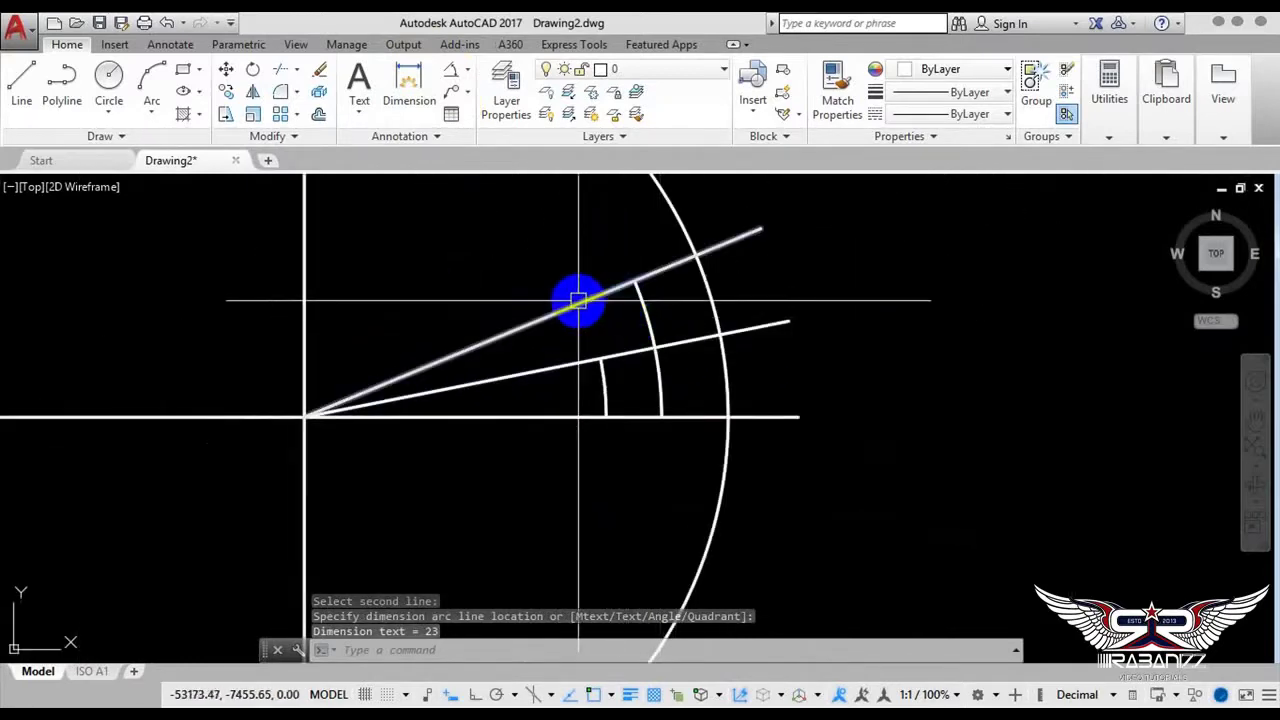
middle_drag(578, 300, 700, 414)
scroll(734, 420, down, 2)
scroll(752, 440, up, 2)
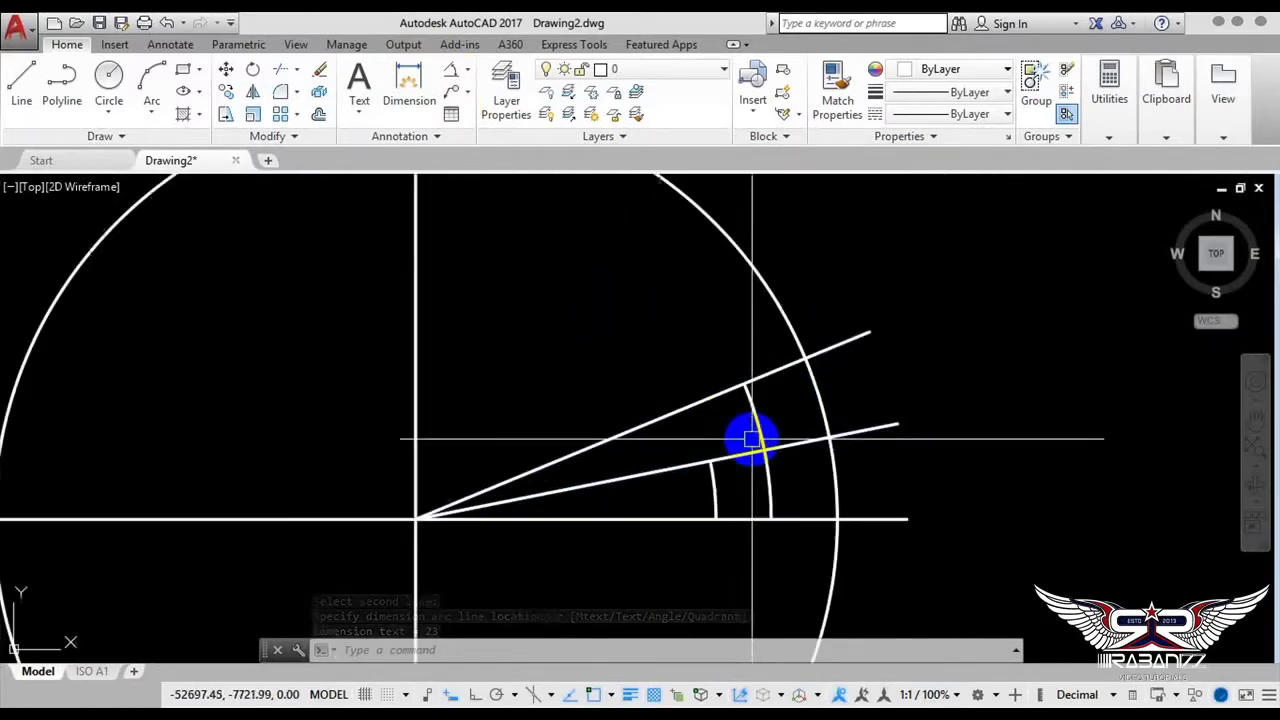
middle_drag(771, 526, 789, 460)
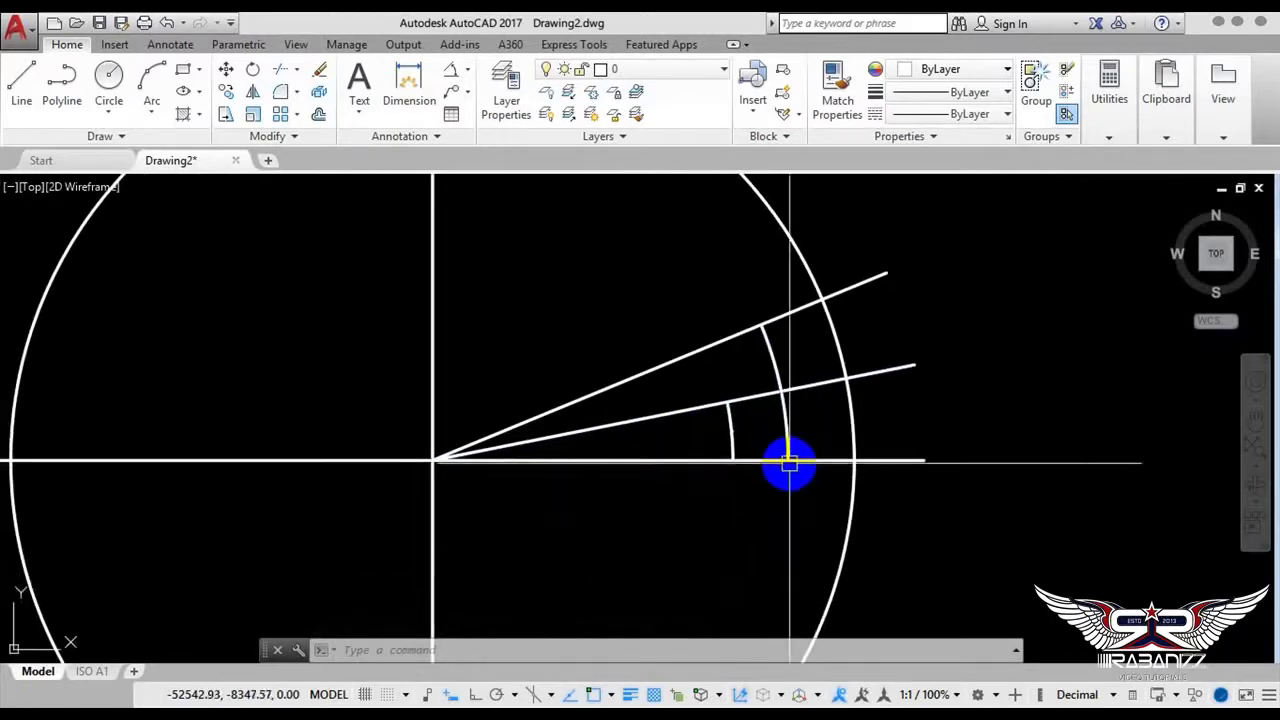
Turn off lineweight display so the lines draw thin
click(630, 694)
scroll(784, 414, up, 5)
scroll(784, 414, up, 3)
middle_drag(777, 329, 791, 571)
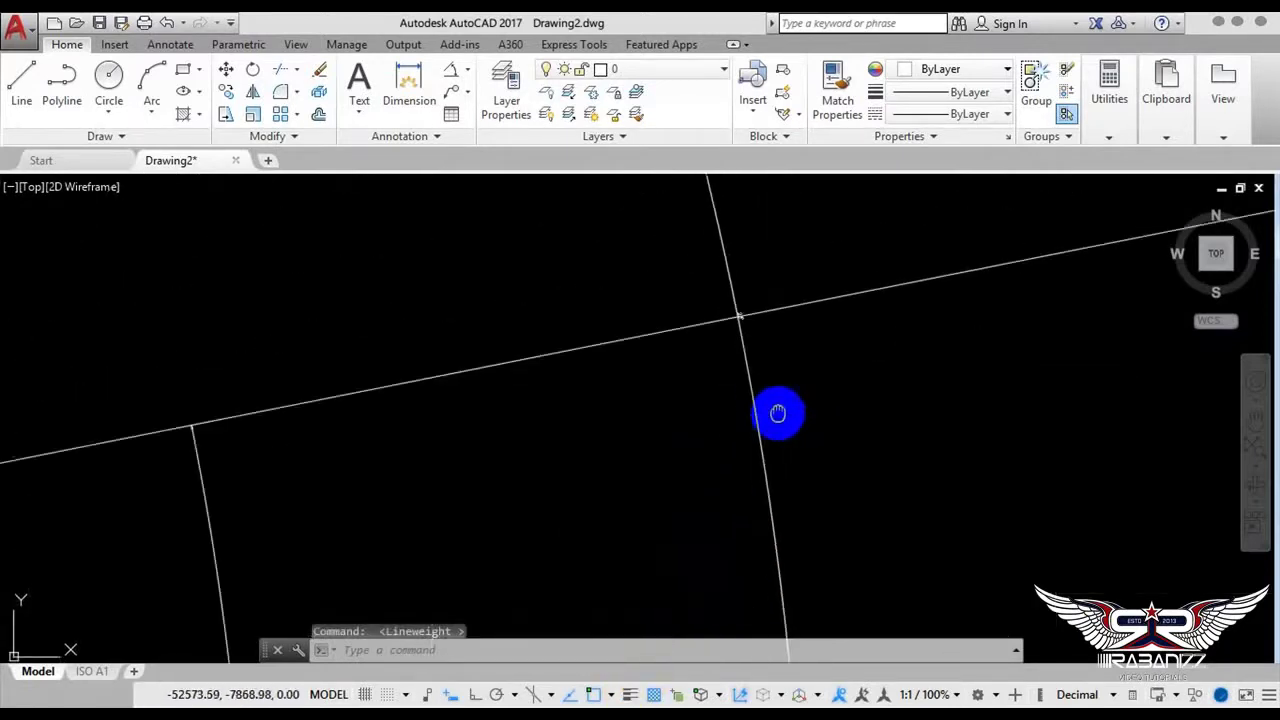
scroll(760, 500, down, 3)
scroll(837, 434, down, 3)
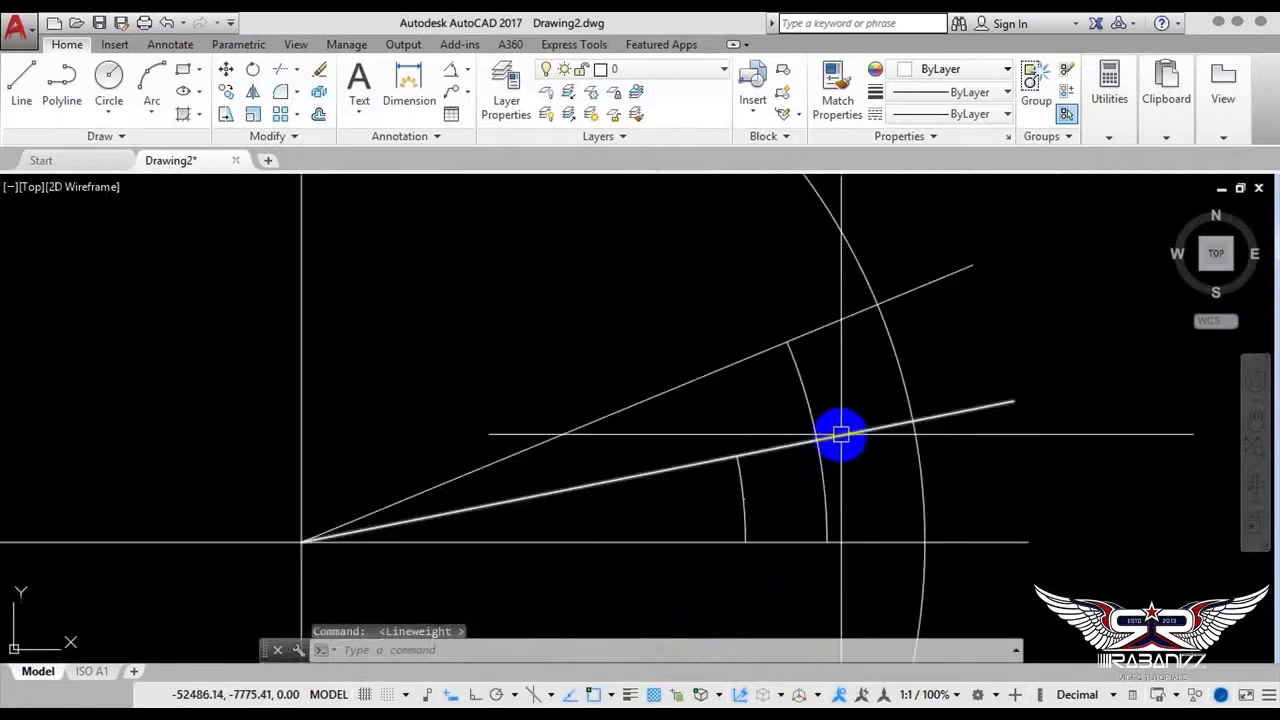
scroll(831, 449, down, 3)
text(R)
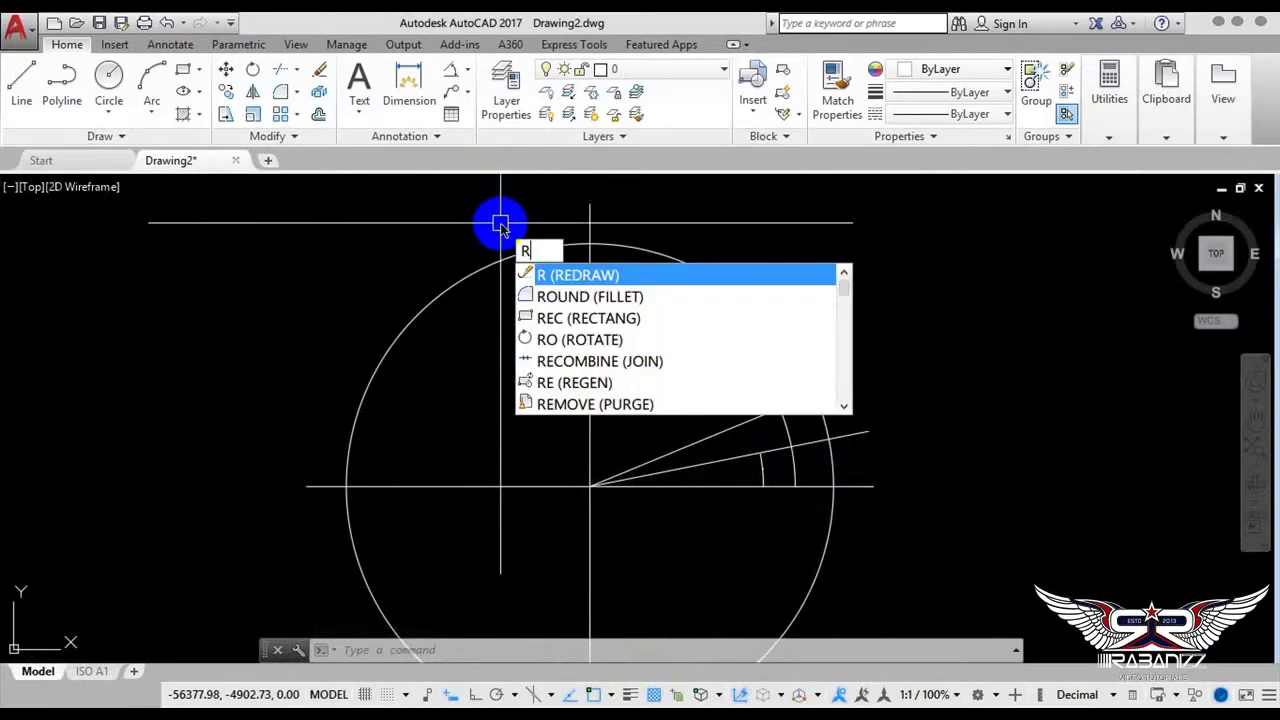
Cancel a started rotate, then colour the horizontal base line cyan
text(O)
click(604, 284)
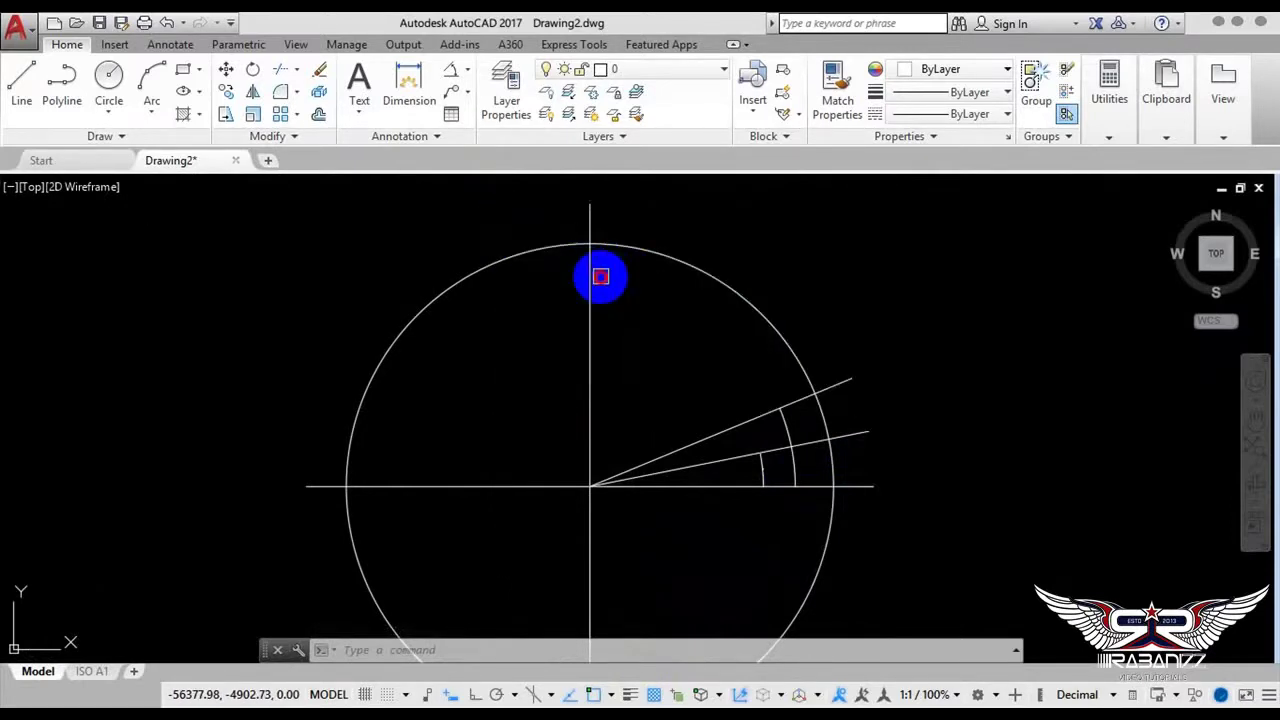
middle_drag(743, 451, 703, 400)
text(RO)
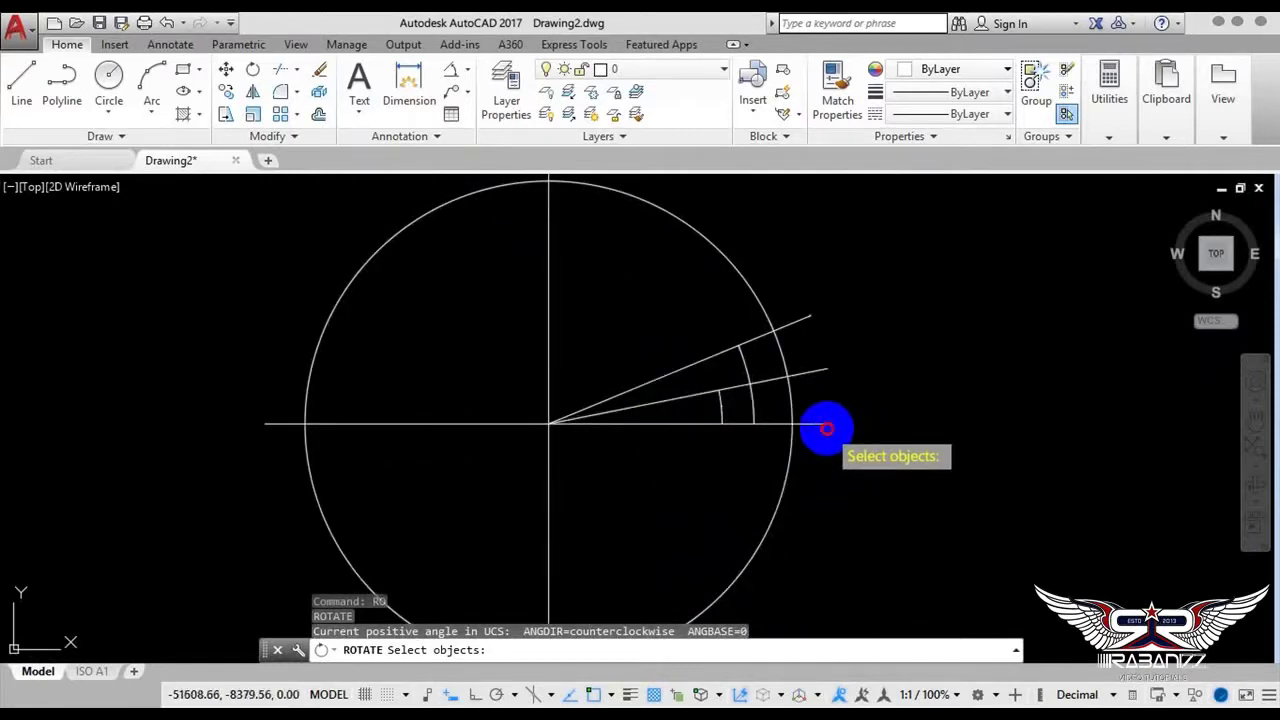
click(752, 408)
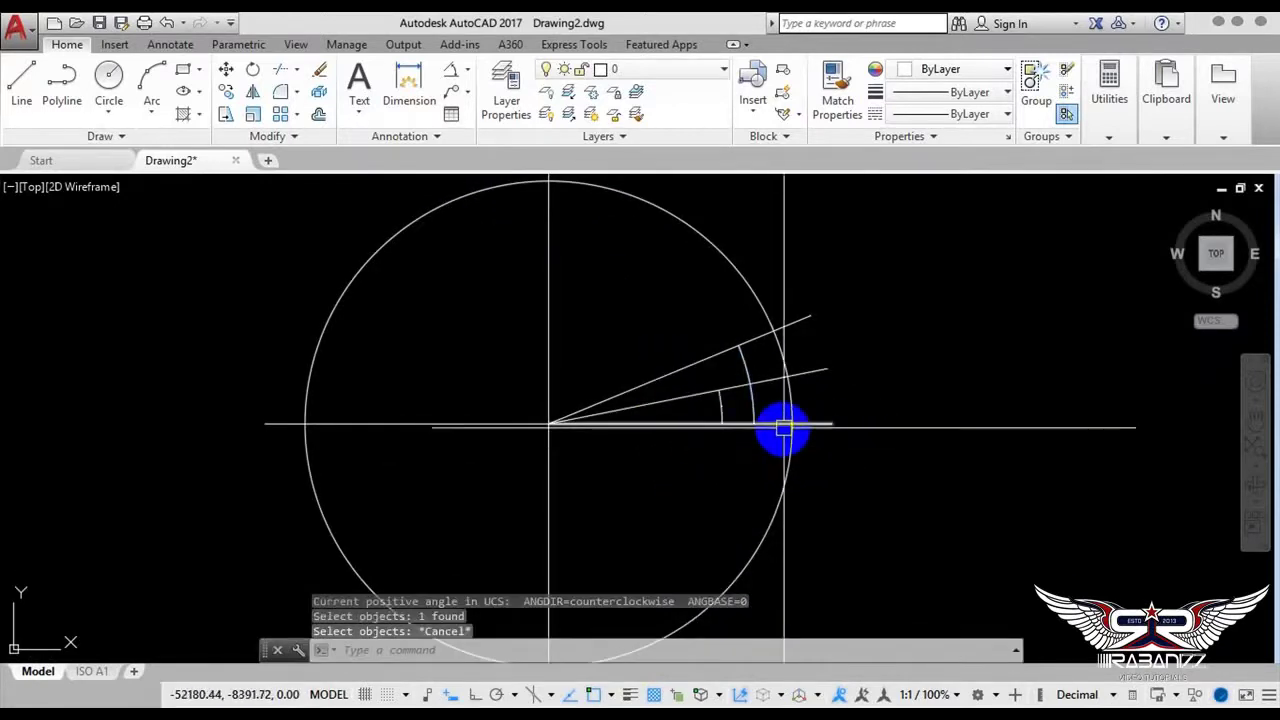
scroll(770, 427, up, 4)
key(Escape)
key(Escape)
click(720, 423)
click(945, 70)
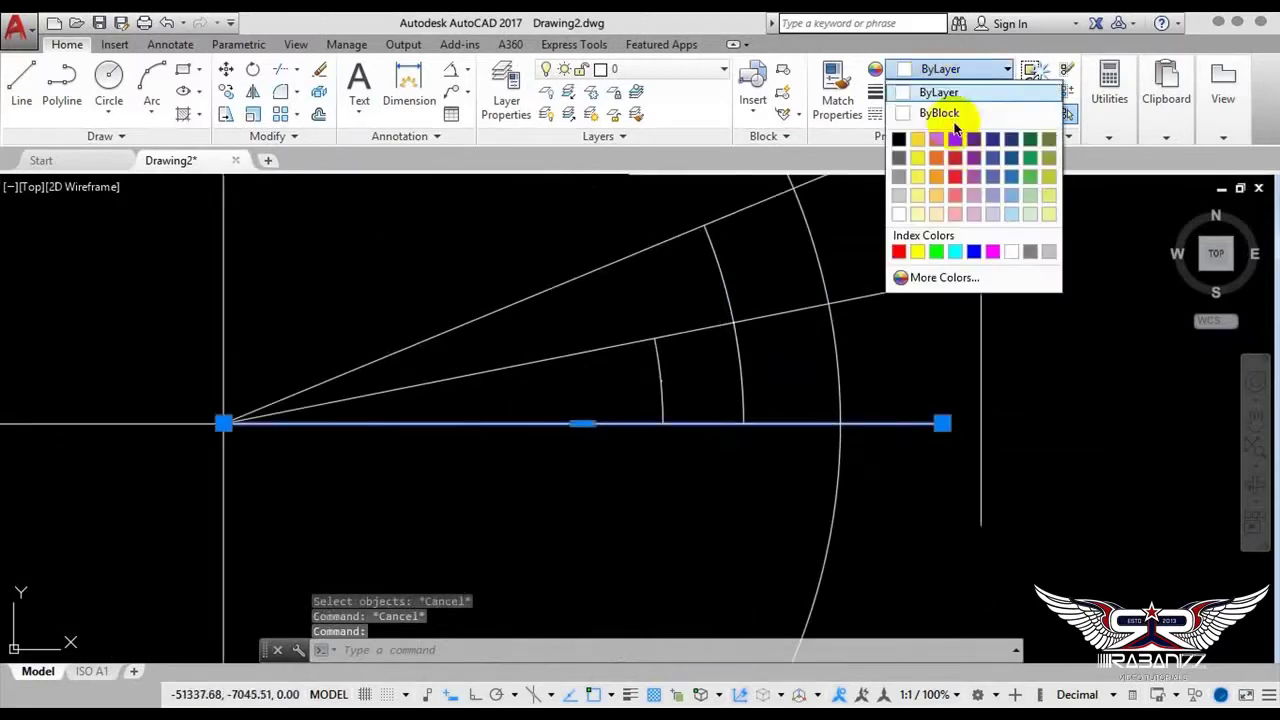
click(705, 582)
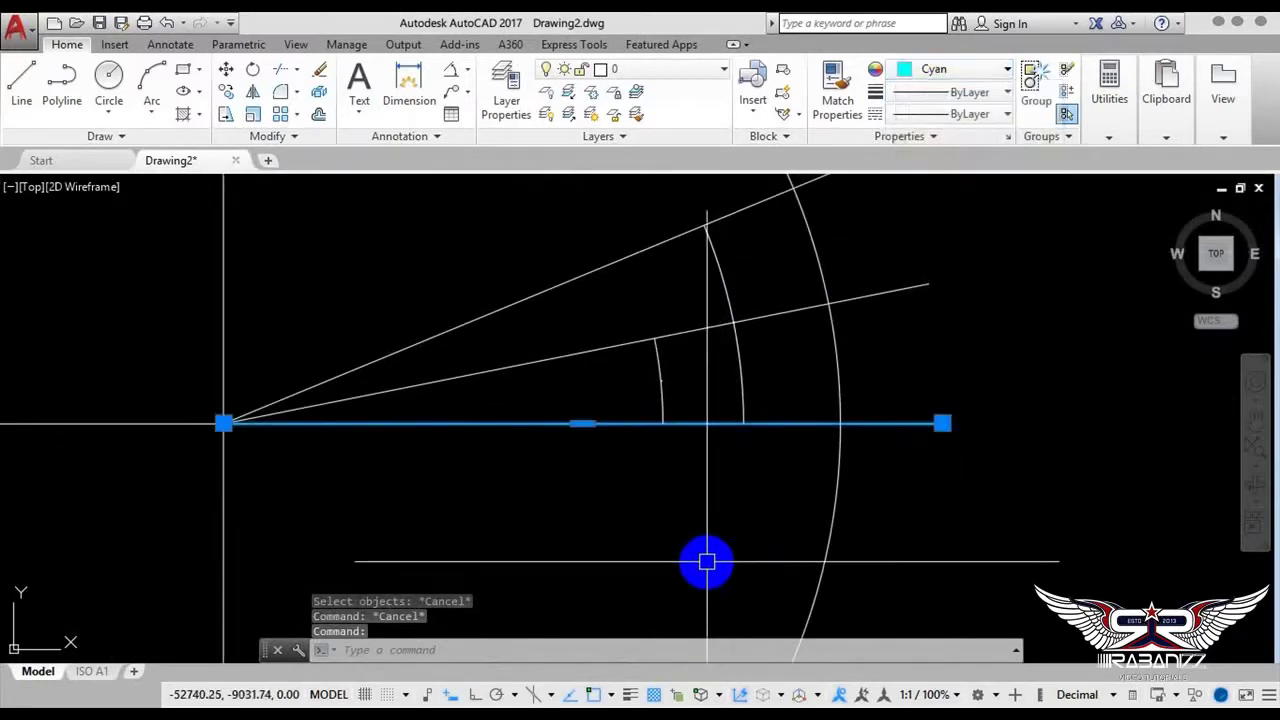
key(Escape)
scroll(654, 557, down, 2)
right_click(528, 310)
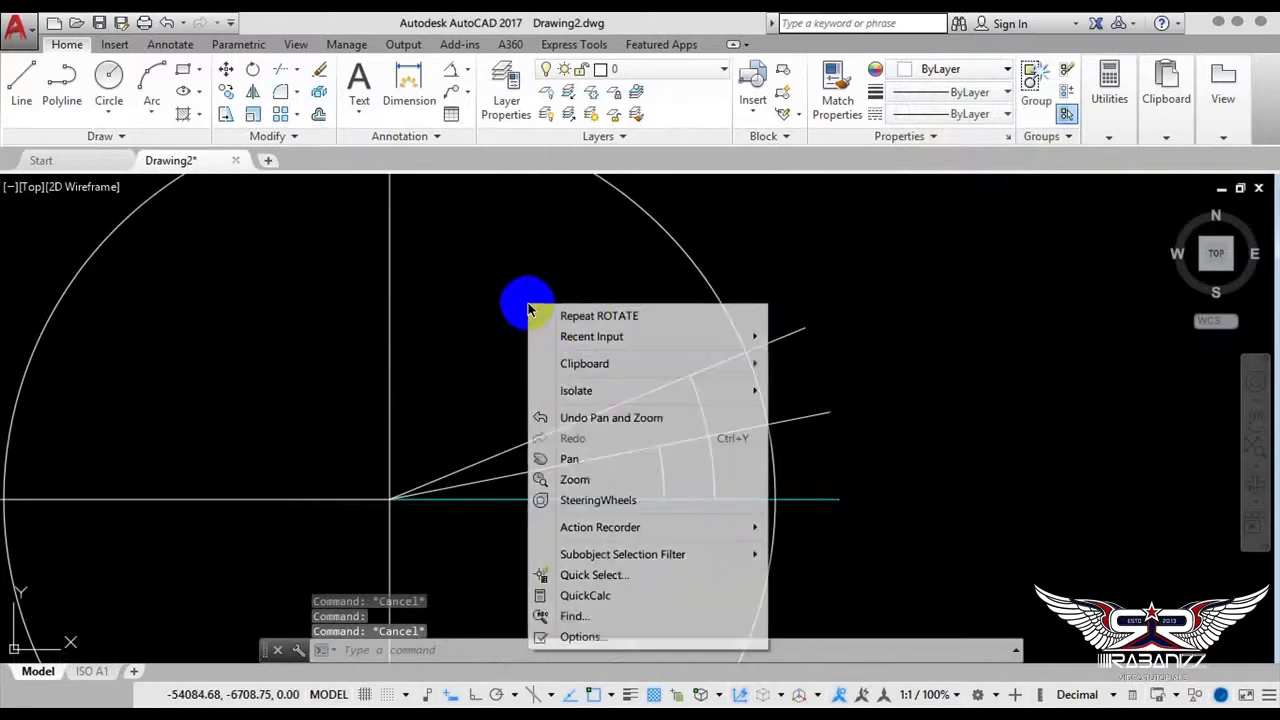
click(590, 316)
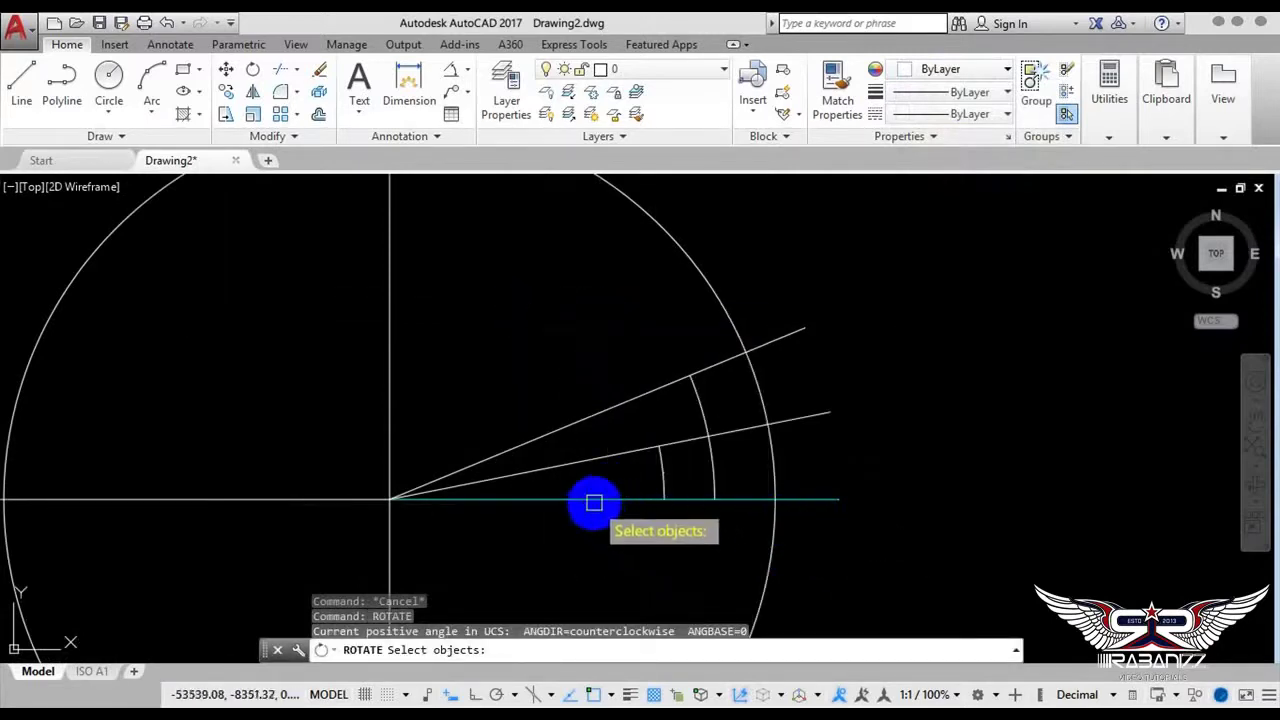
click(594, 502)
key(Return)
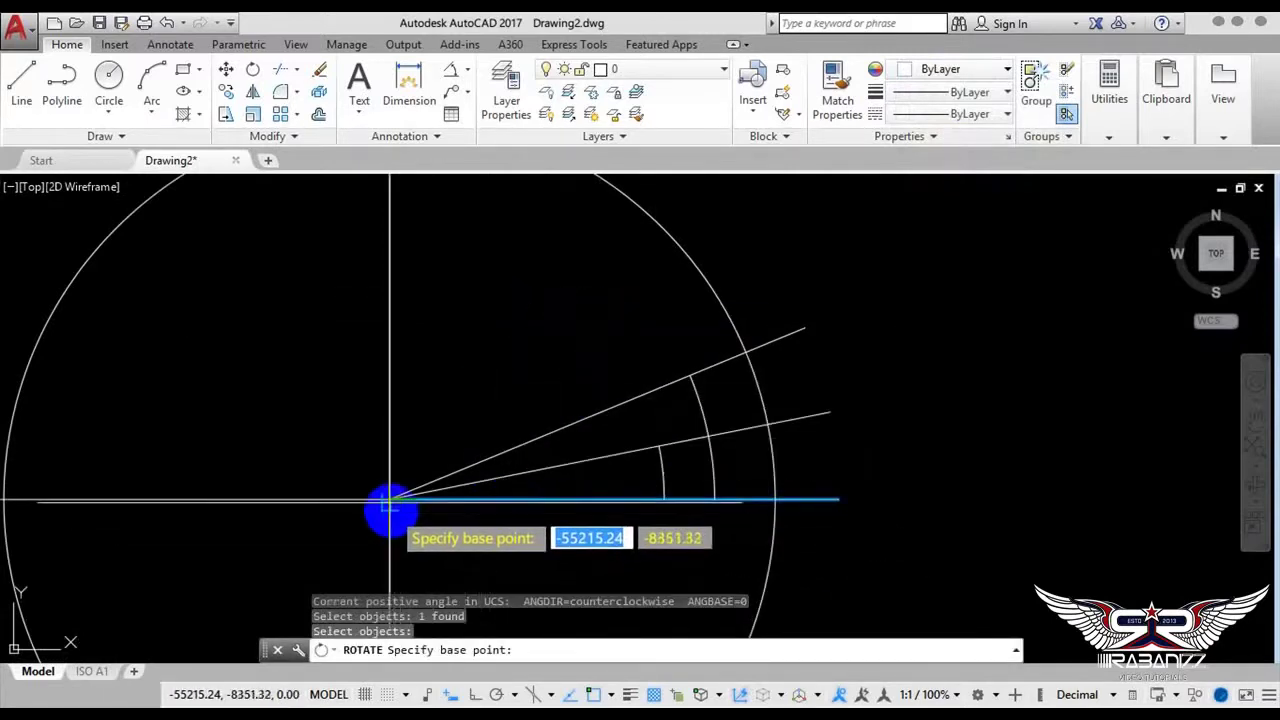
scroll(390, 500, up, 2)
scroll(381, 510, up, 1)
click(381, 513)
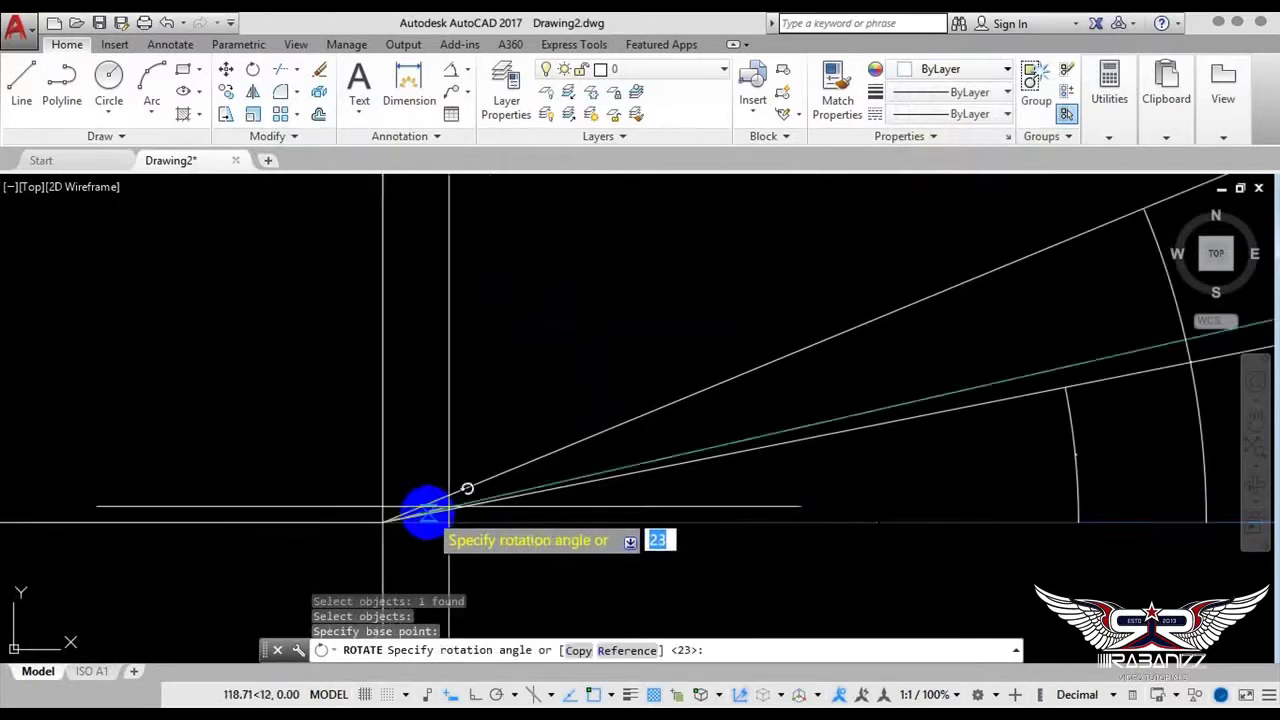
scroll(520, 420, down, 3)
text(75)
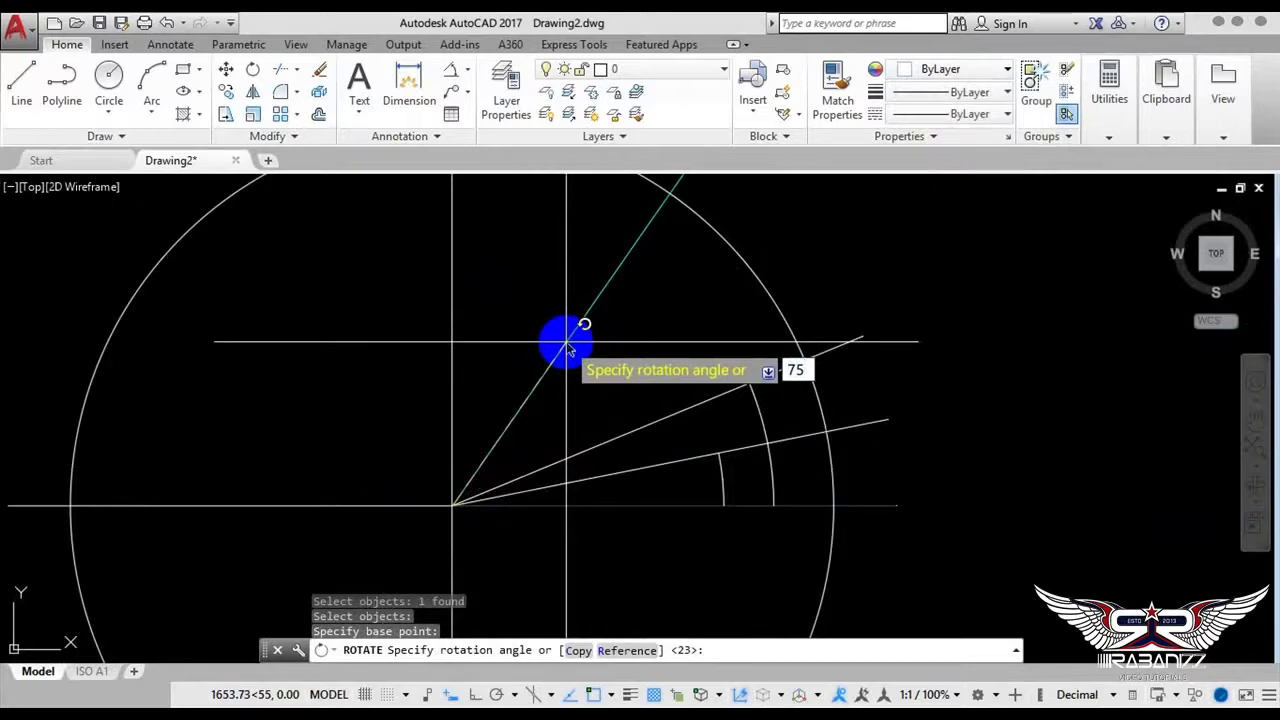
key(Return)
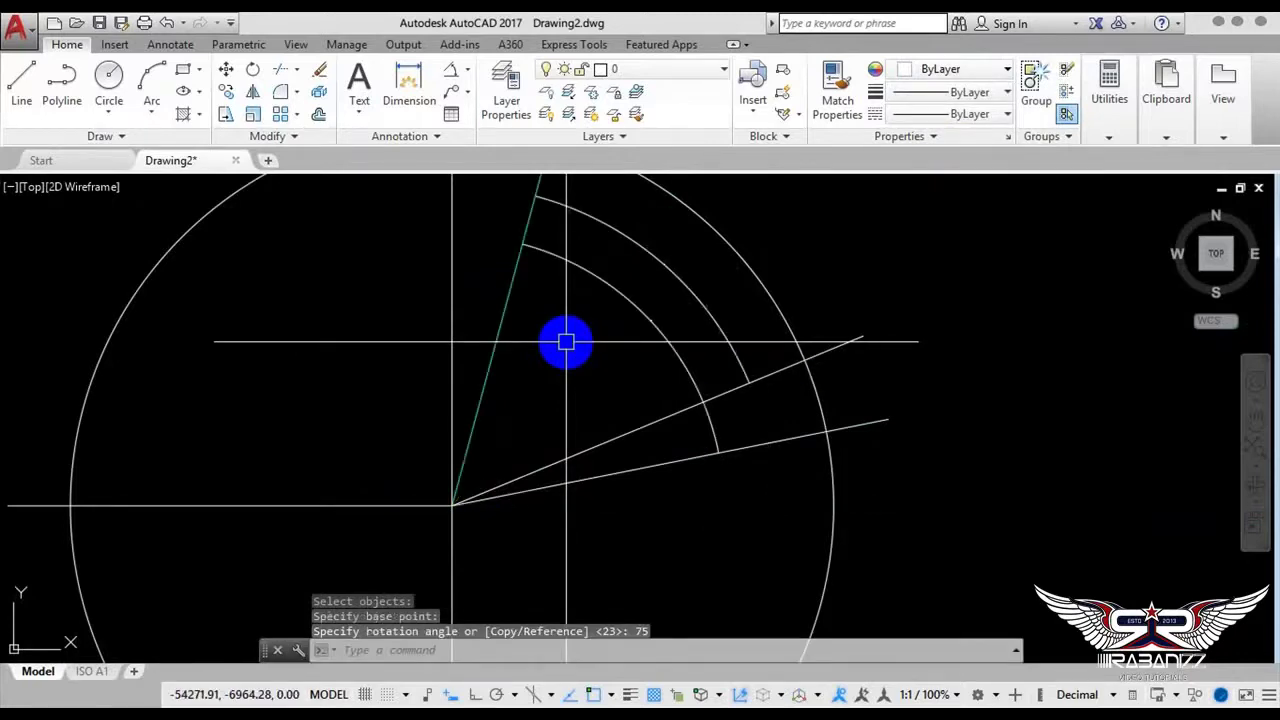
scroll(591, 294, up, 3)
scroll(766, 354, down, 3)
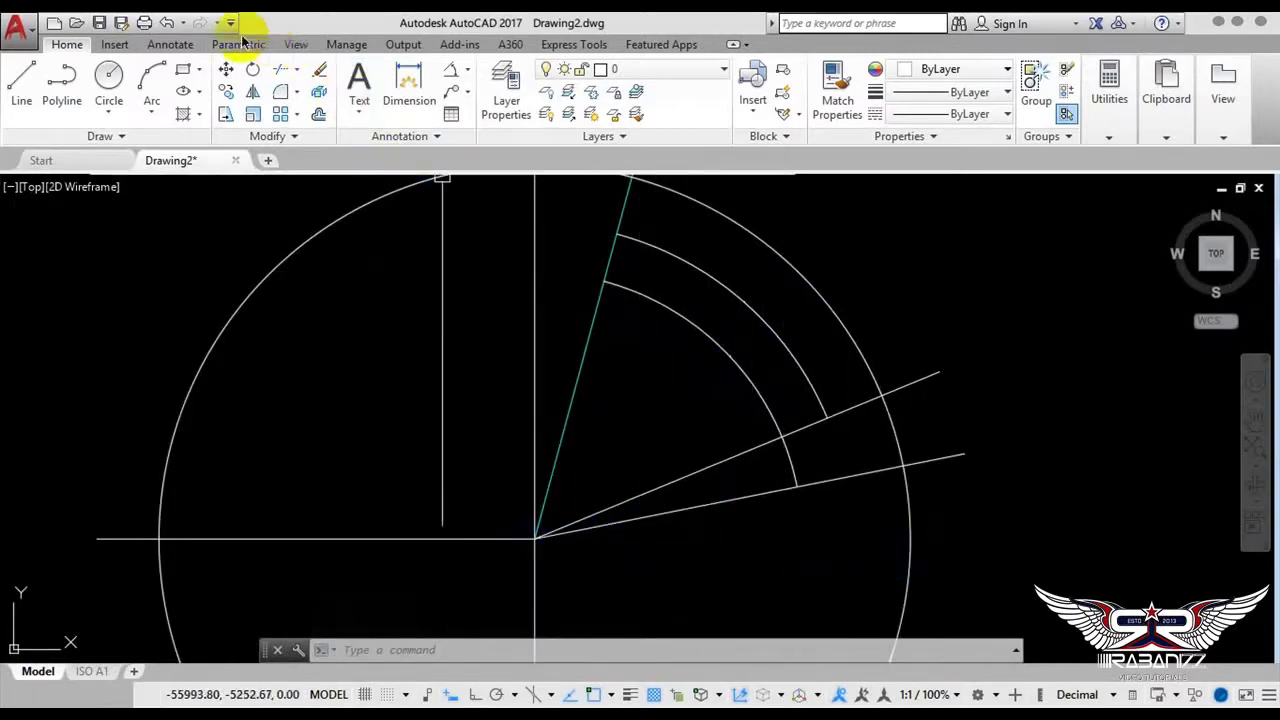
click(178, 26)
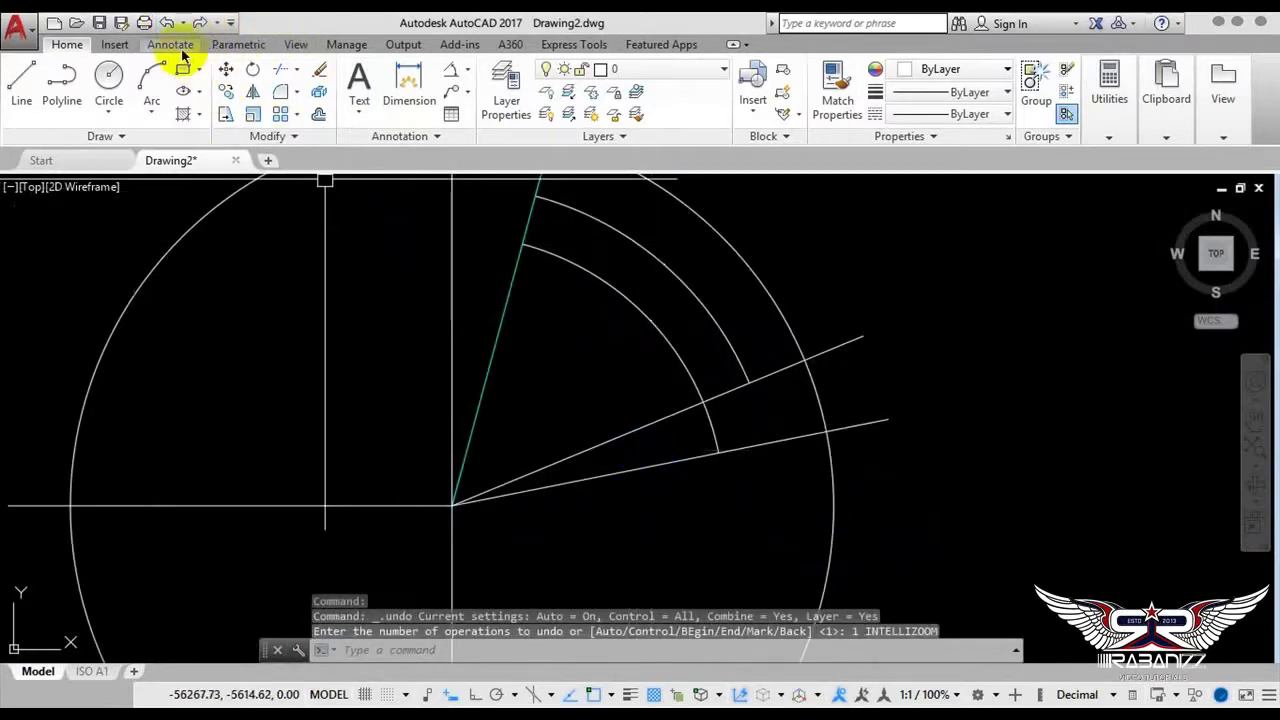
click(167, 24)
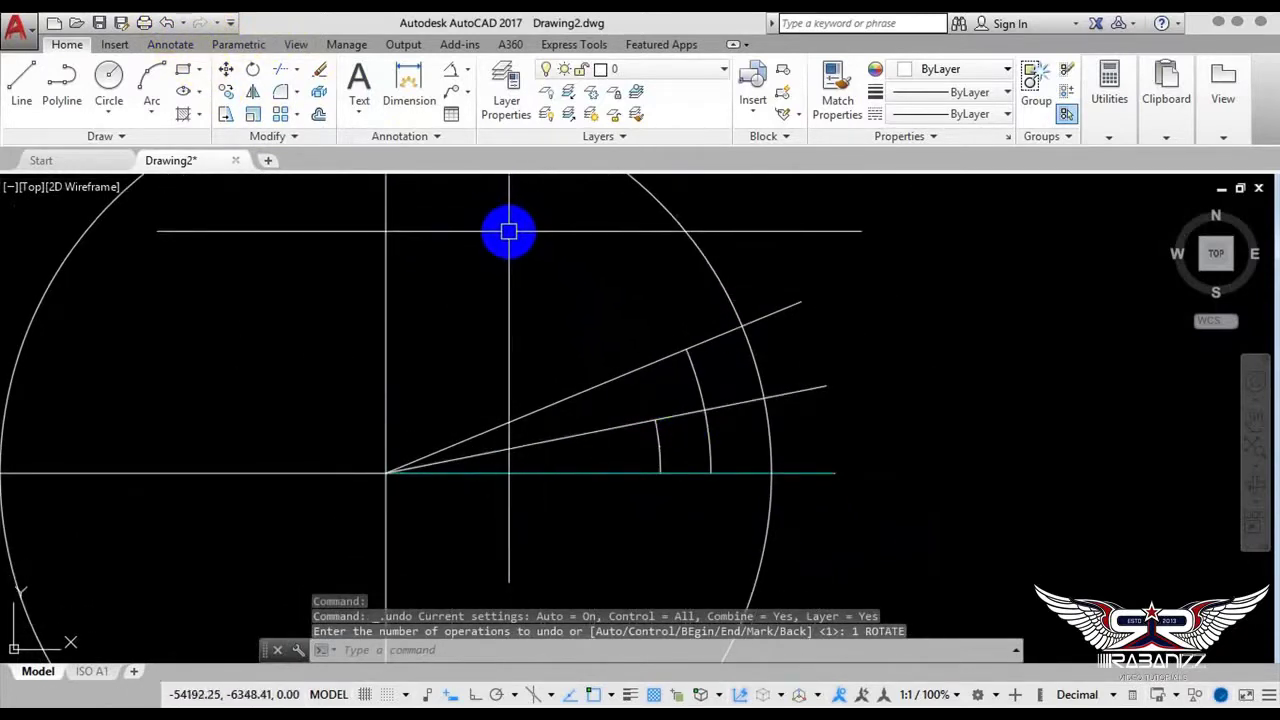
Add a copy of the horizontal base line rotated 75° about the circle centre
click(254, 72)
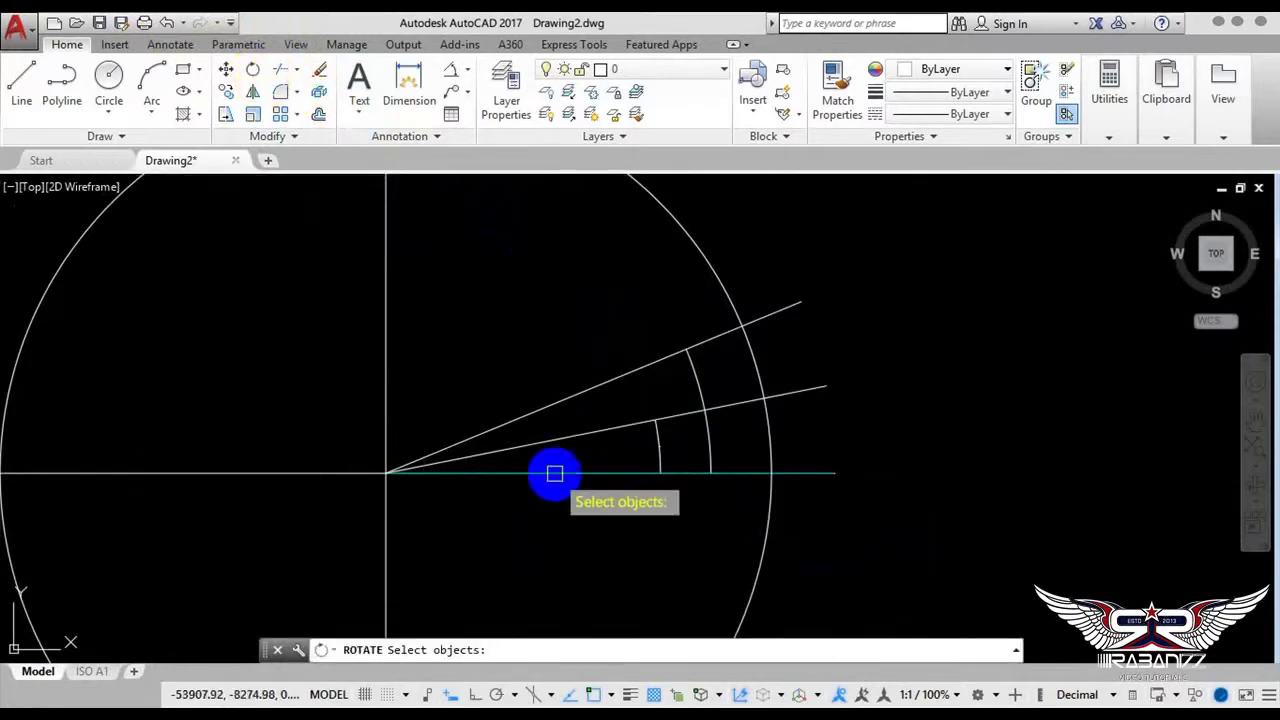
click(614, 472)
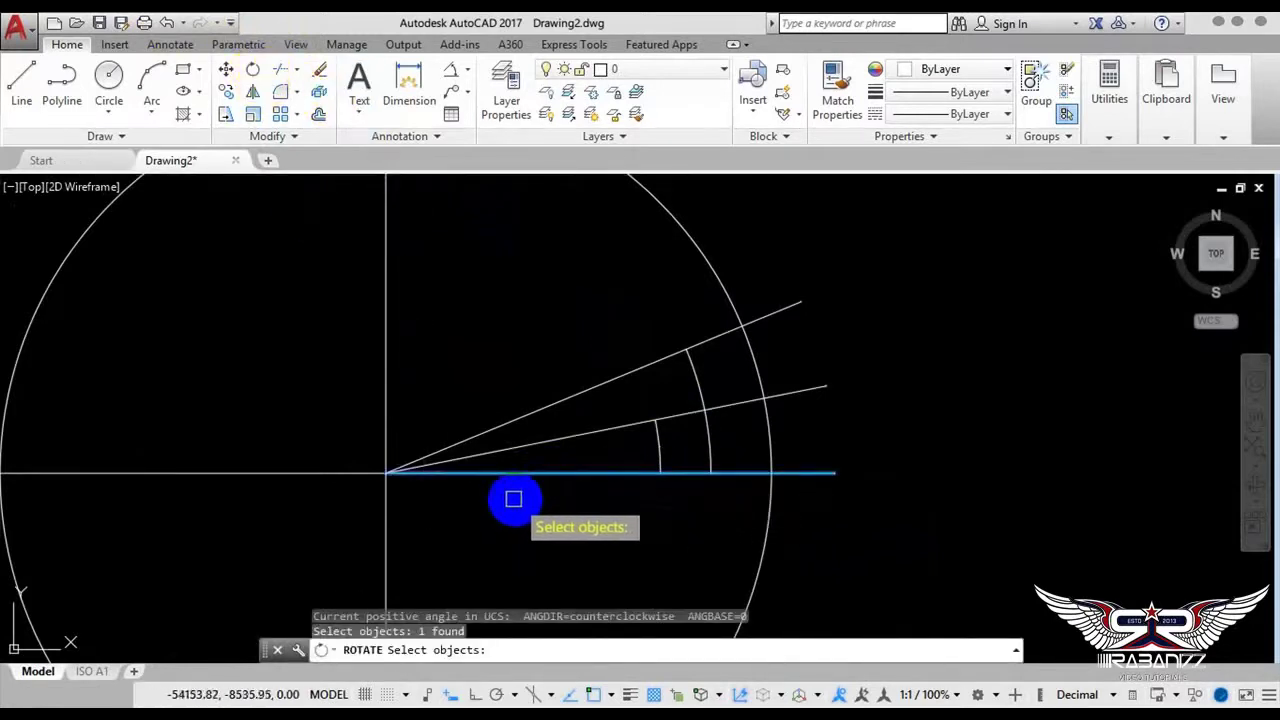
key(Return)
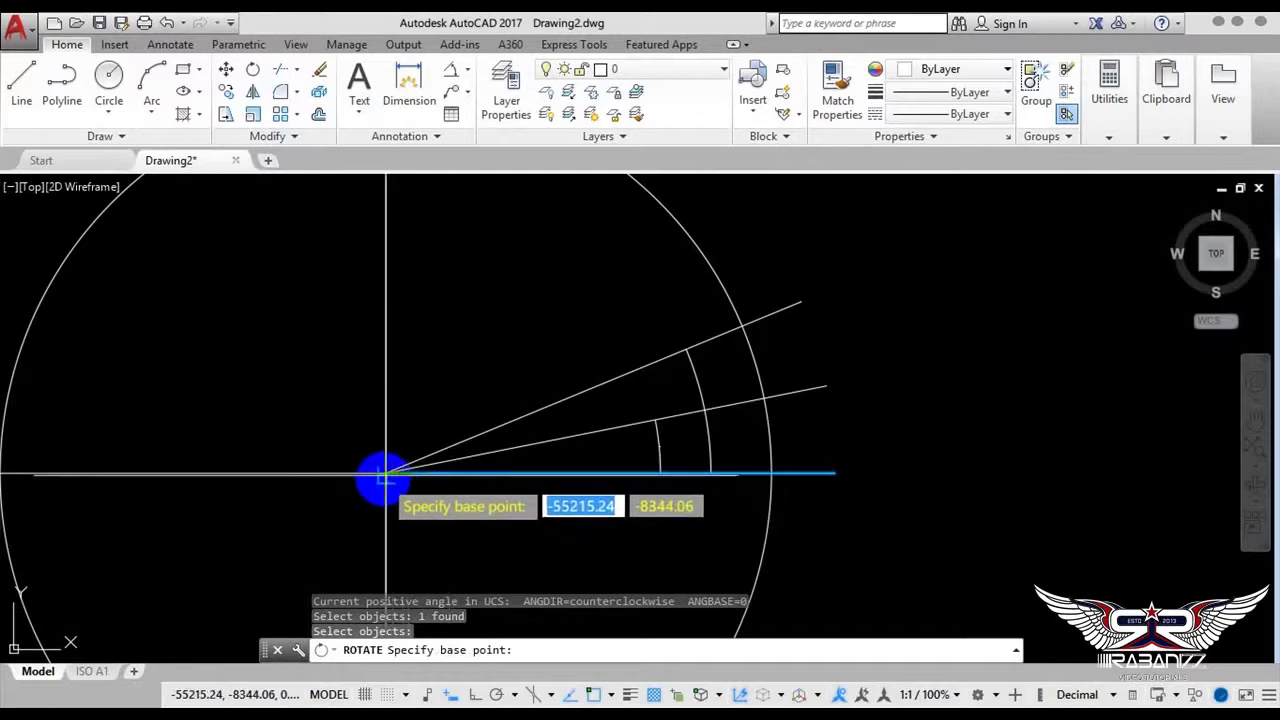
click(386, 472)
text(C)
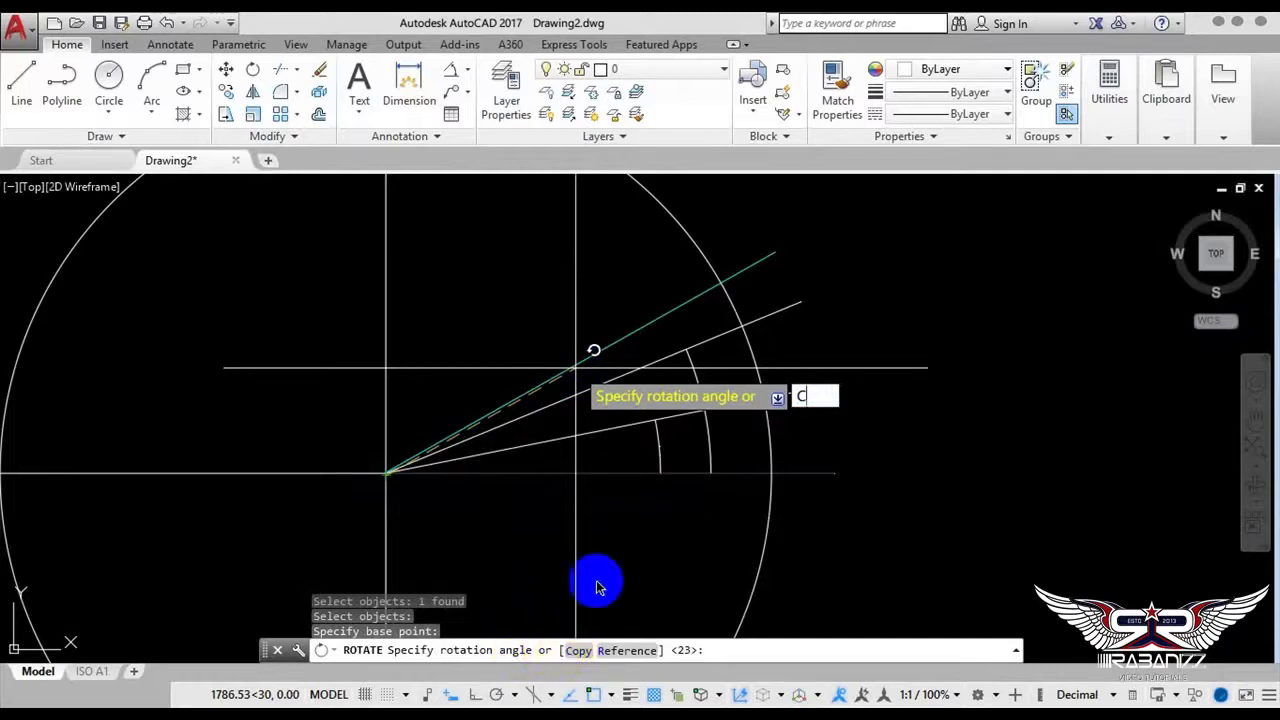
key(Return)
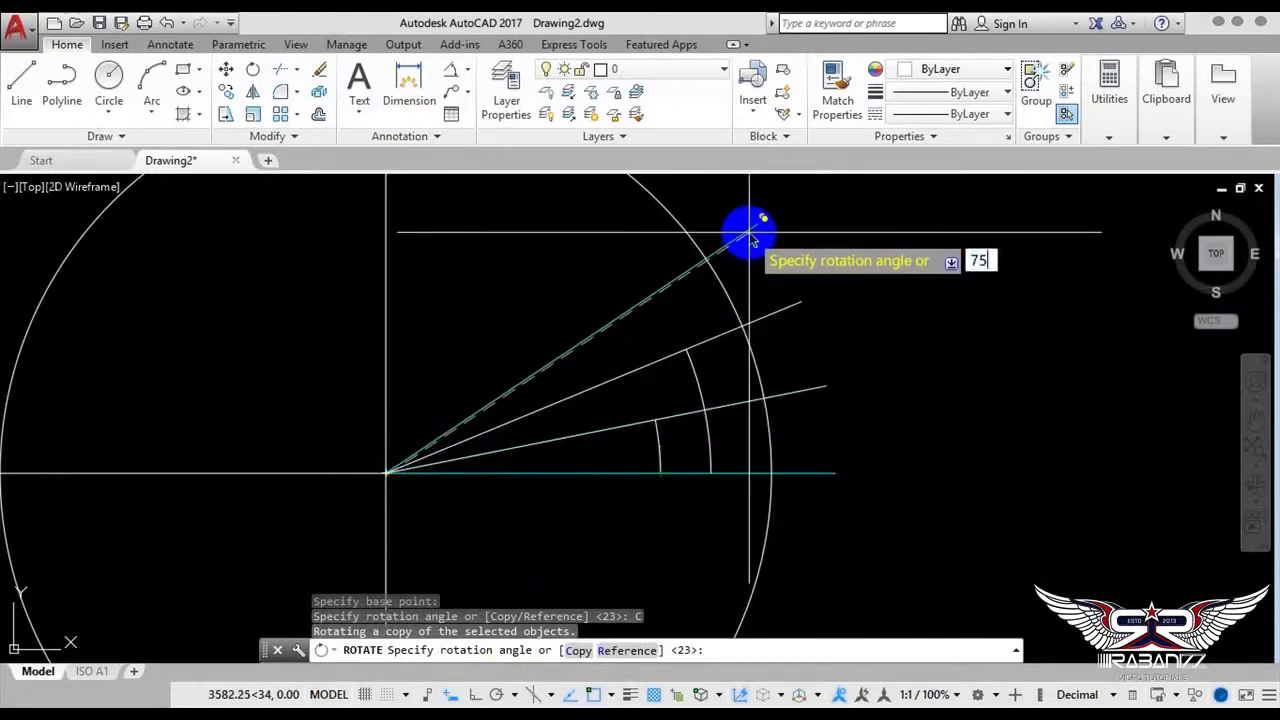
key(Return)
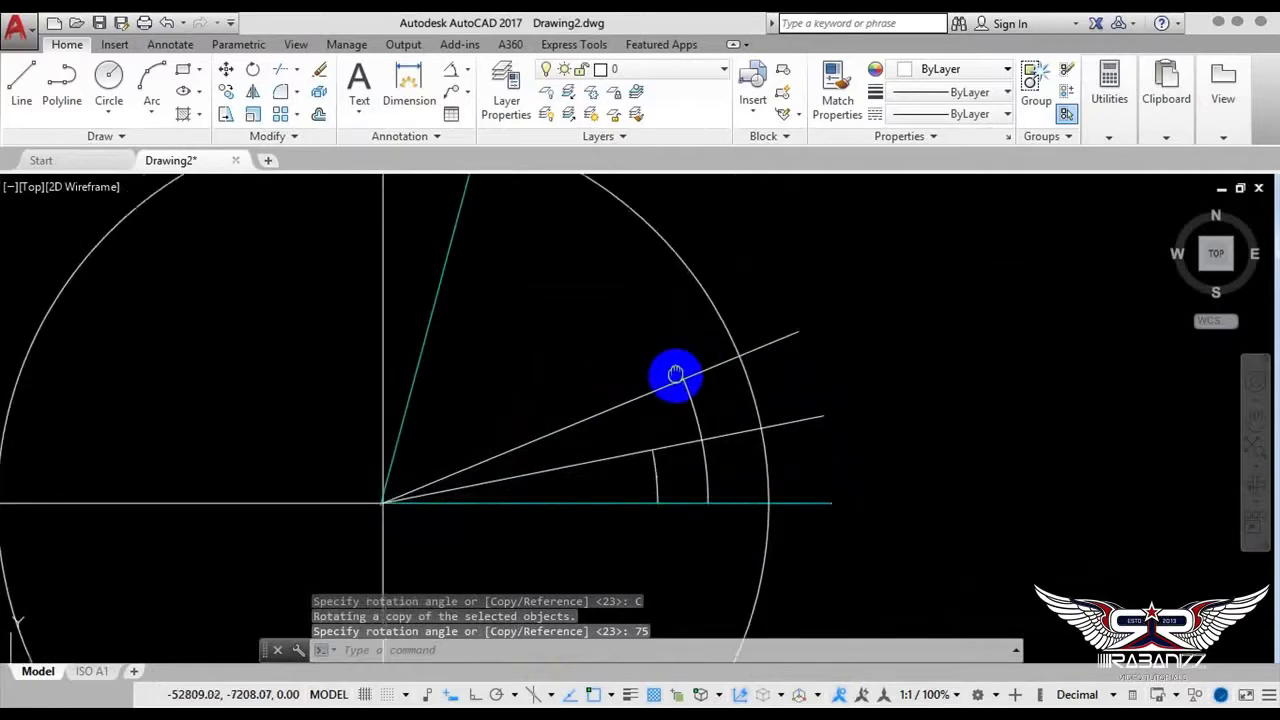
scroll(672, 426, down, 2)
scroll(620, 405, down, 1)
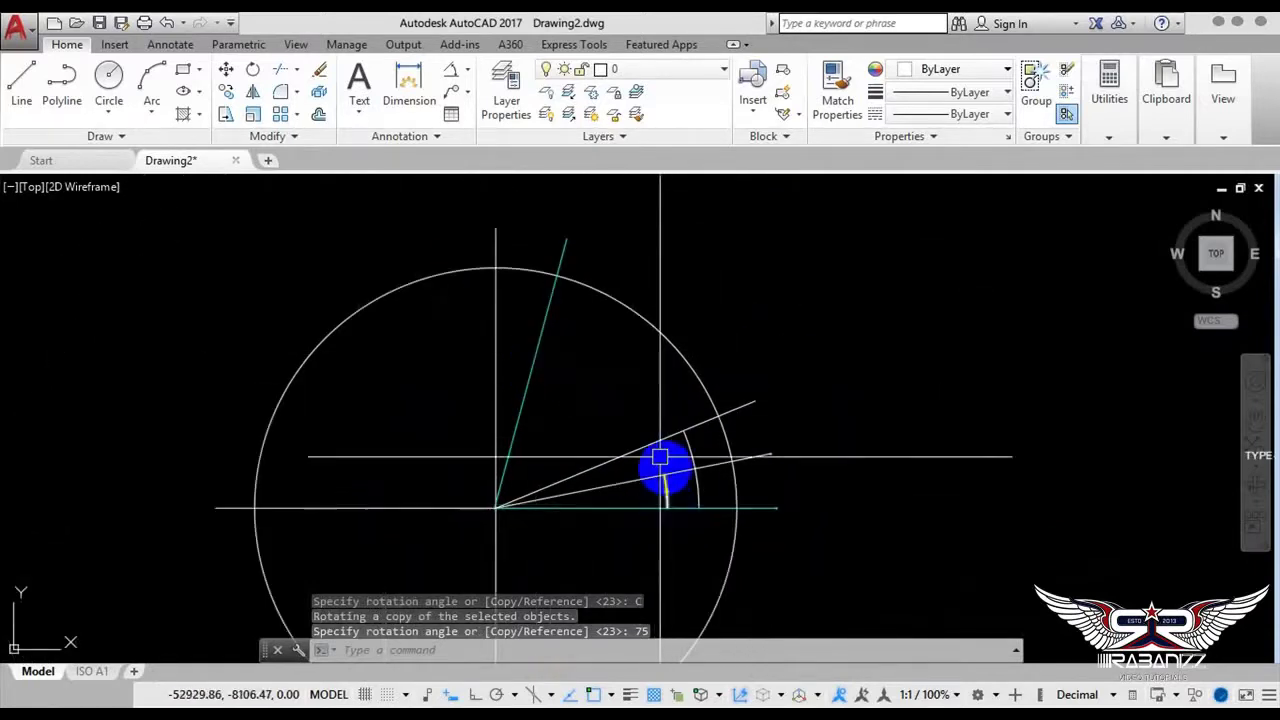
Dimension the 75° angle between the new line and the horizontal base line
click(450, 75)
click(540, 380)
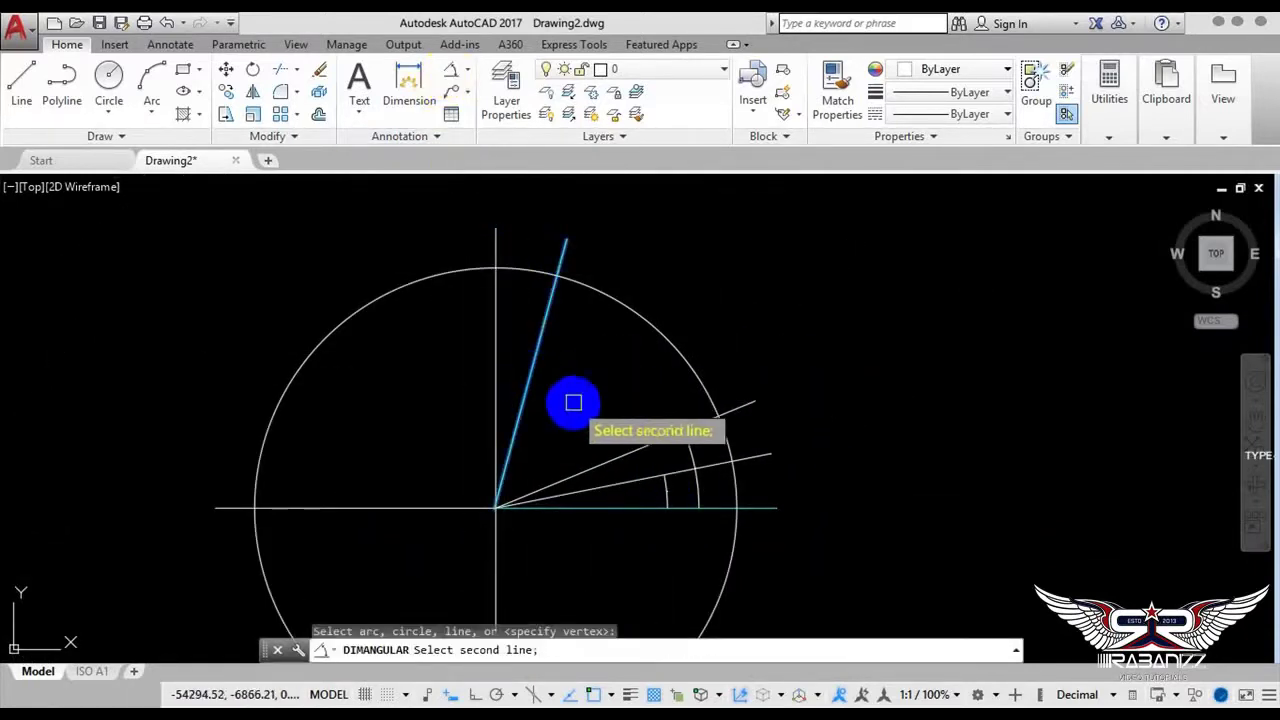
click(612, 508)
click(628, 394)
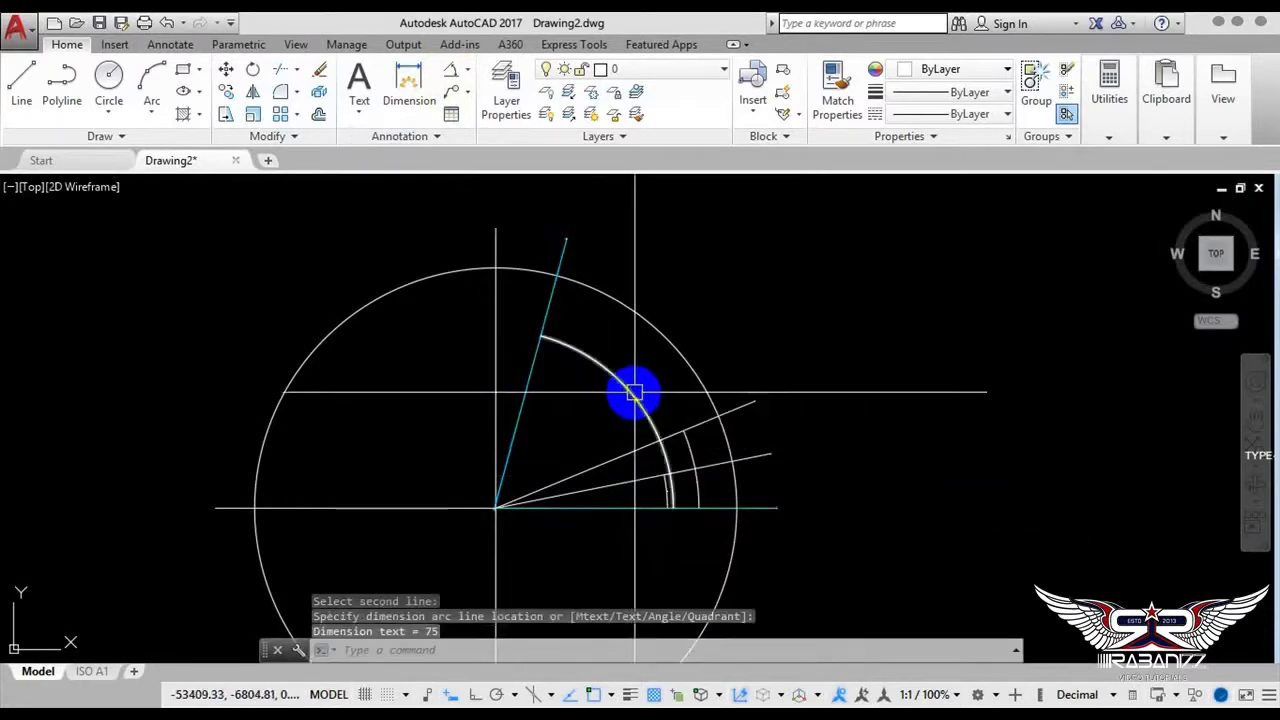
scroll(615, 410, up, 5)
scroll(722, 344, down, 3)
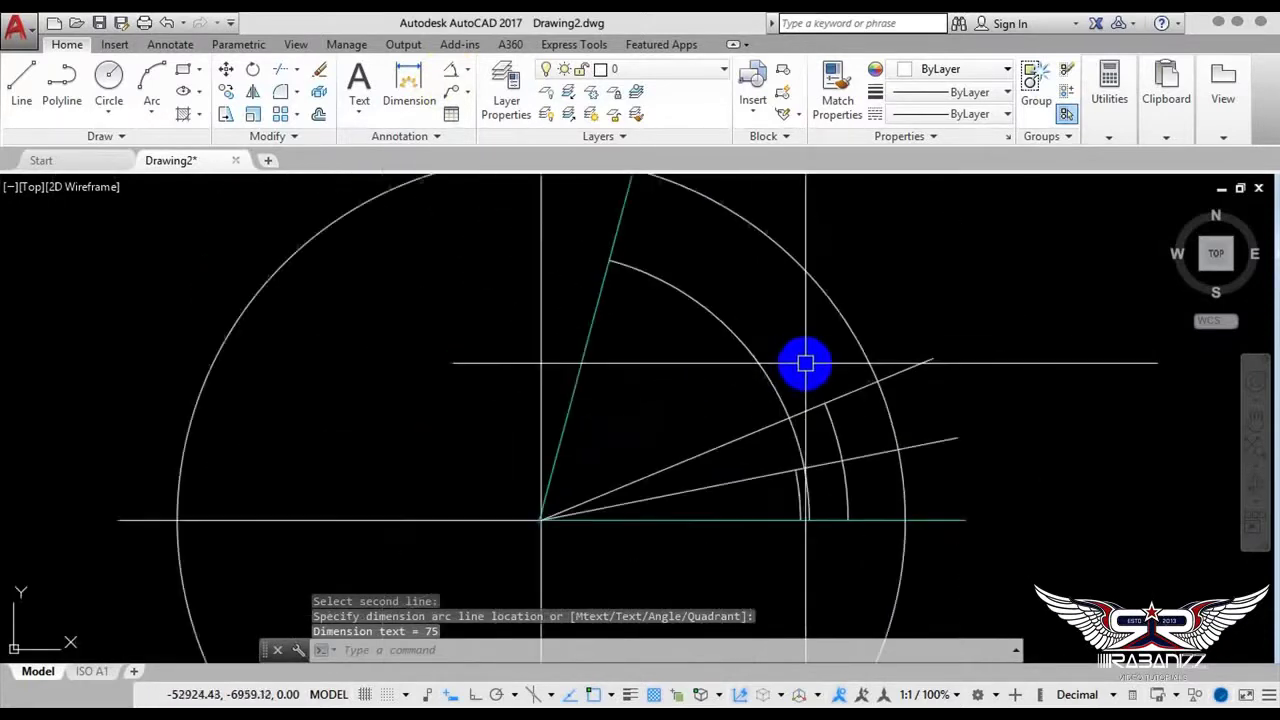
scroll(806, 360, down, 4)
mouse_move(800, 406)
middle_down()
mouse_move(563, 434)
mouse_move(467, 468)
middle_up()
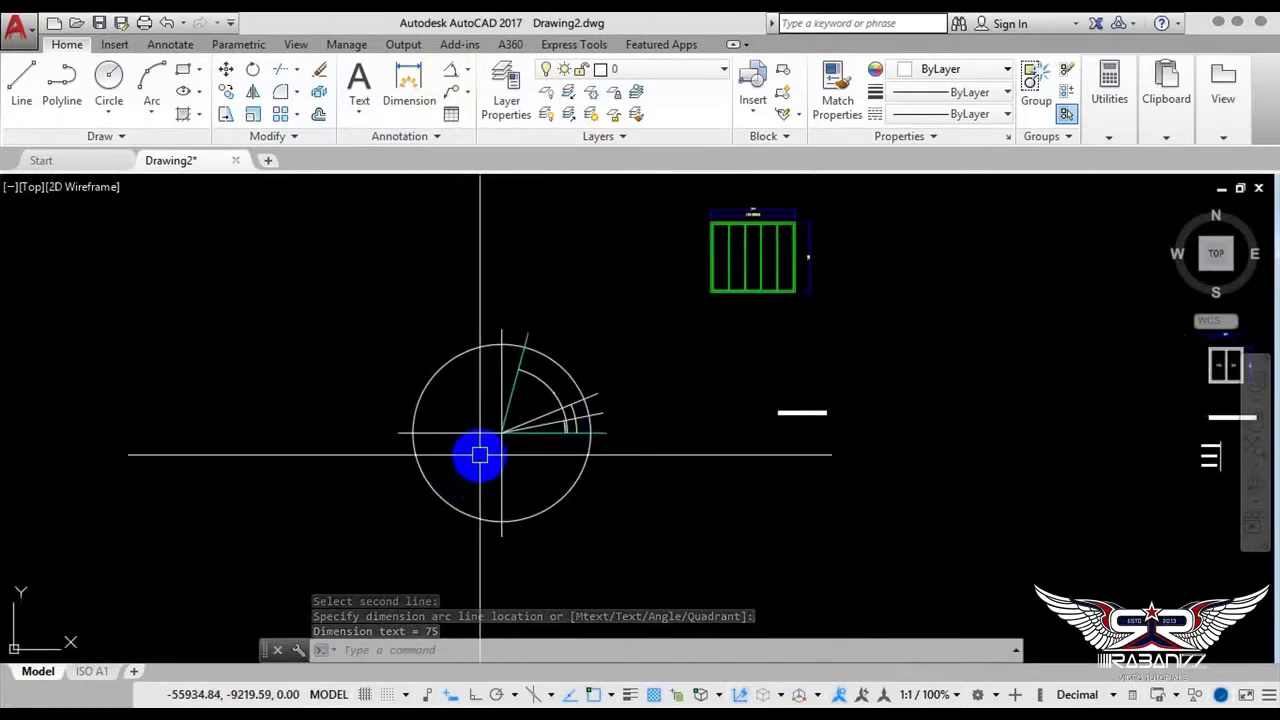
scroll(466, 446, up, 2)
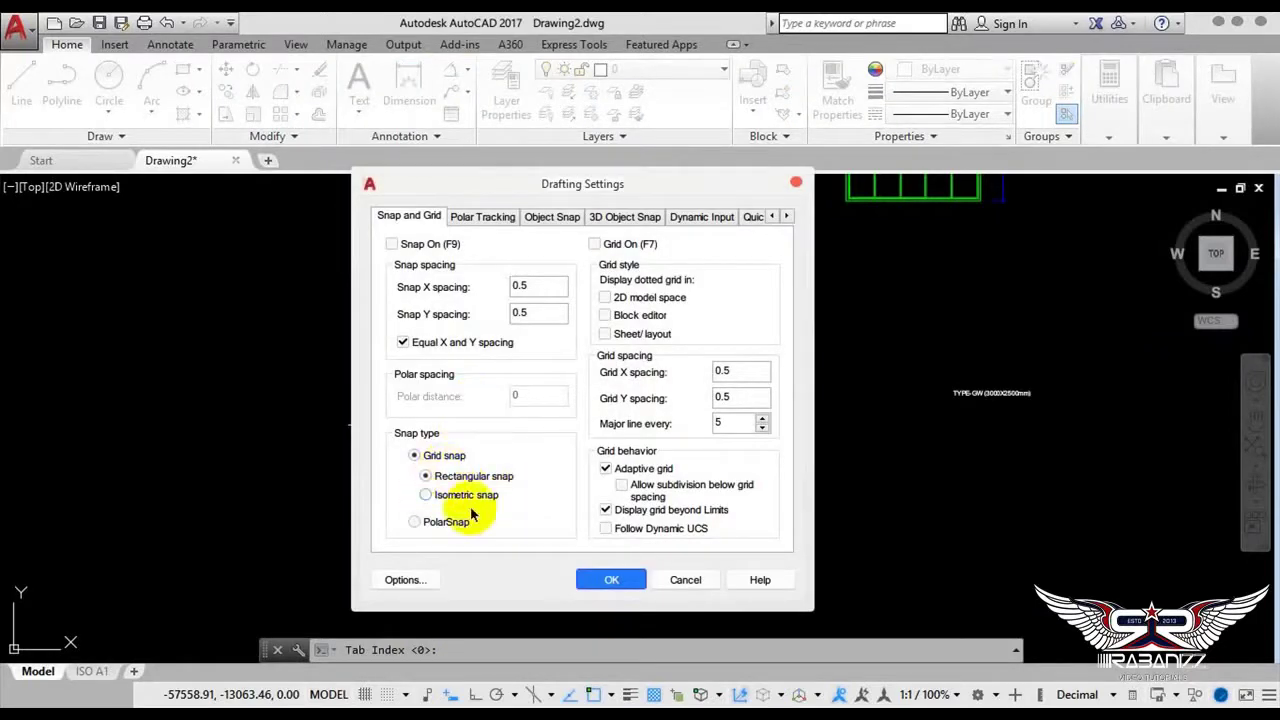
Add 250 as a new additional polar tracking angle and apply the Drafting Settings
click(478, 225)
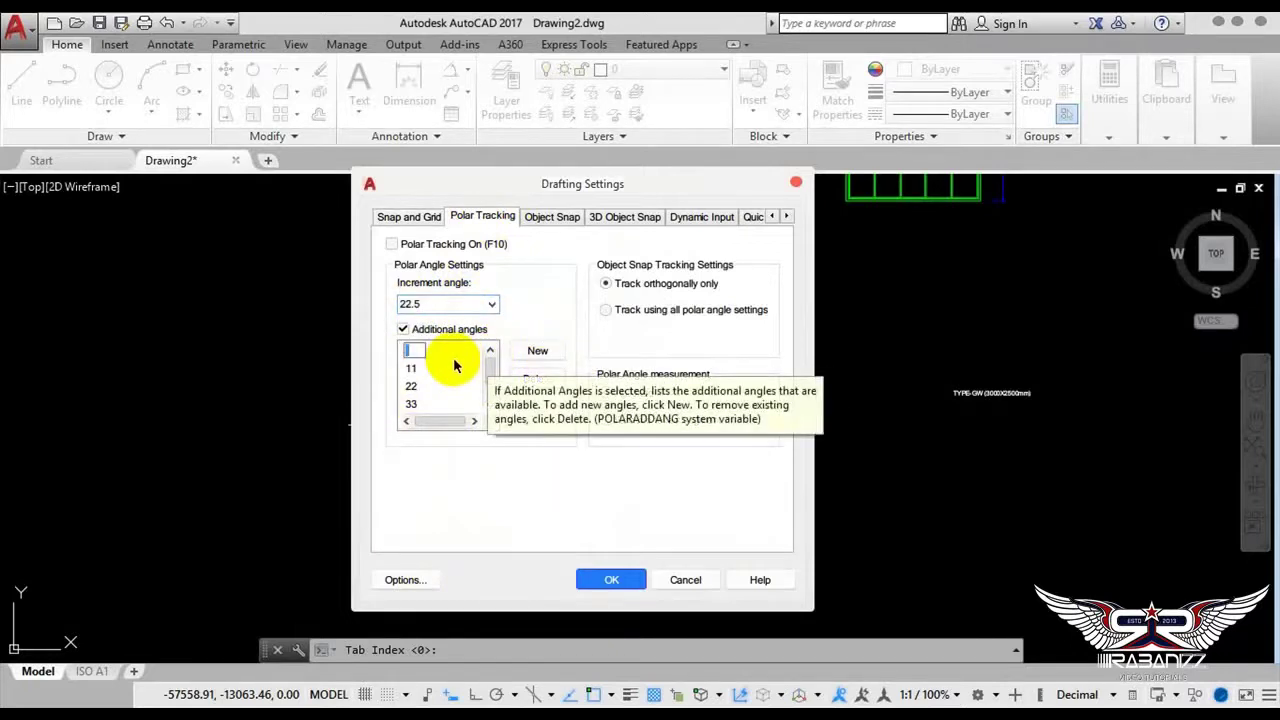
text(250)
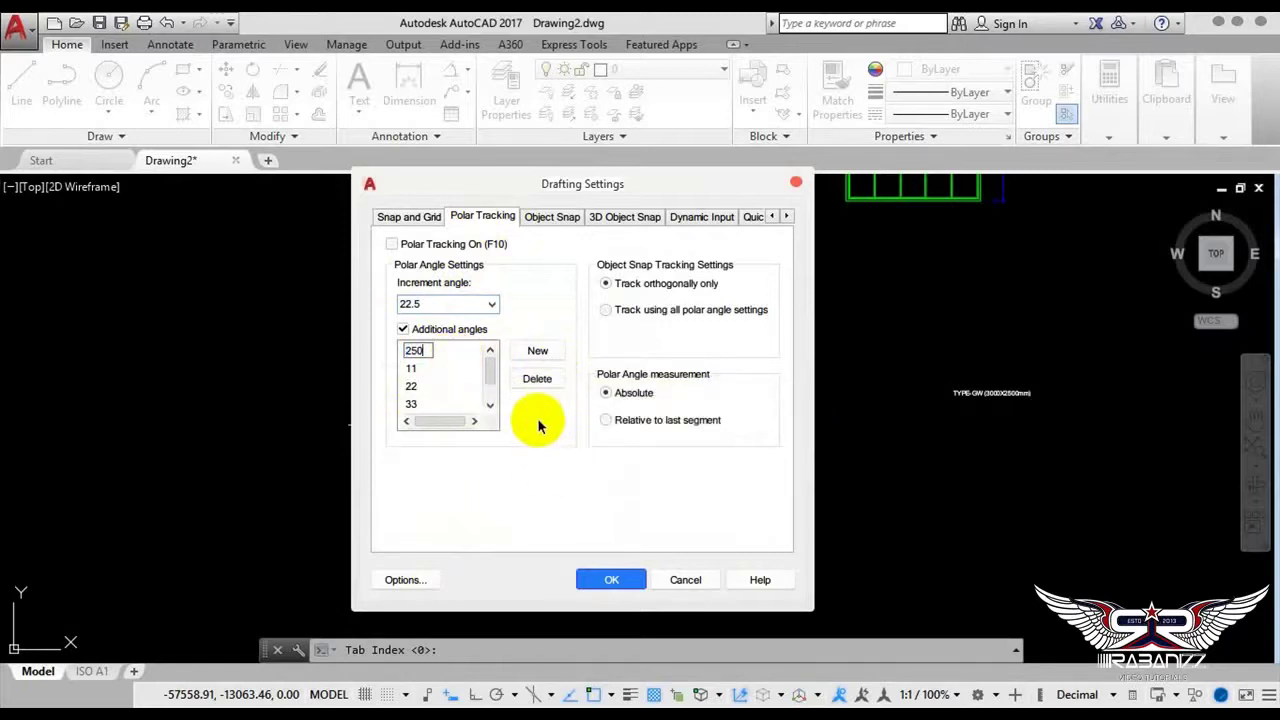
key(Return)
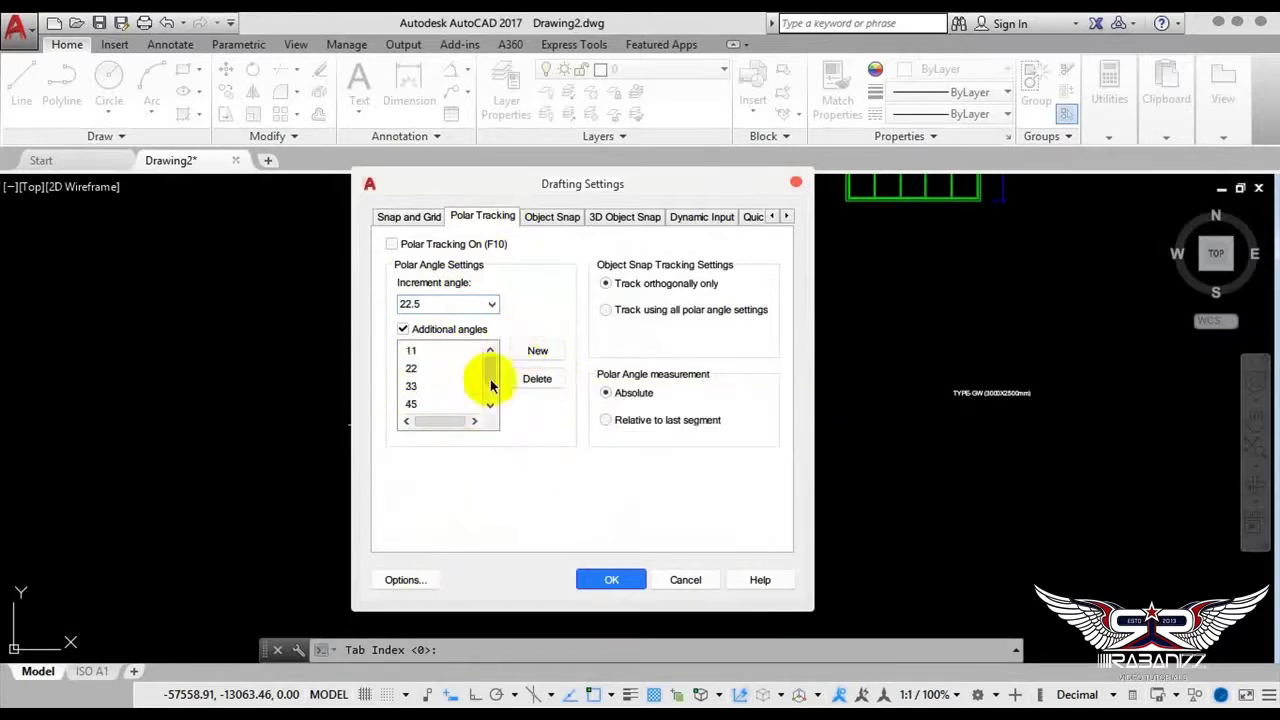
click(425, 405)
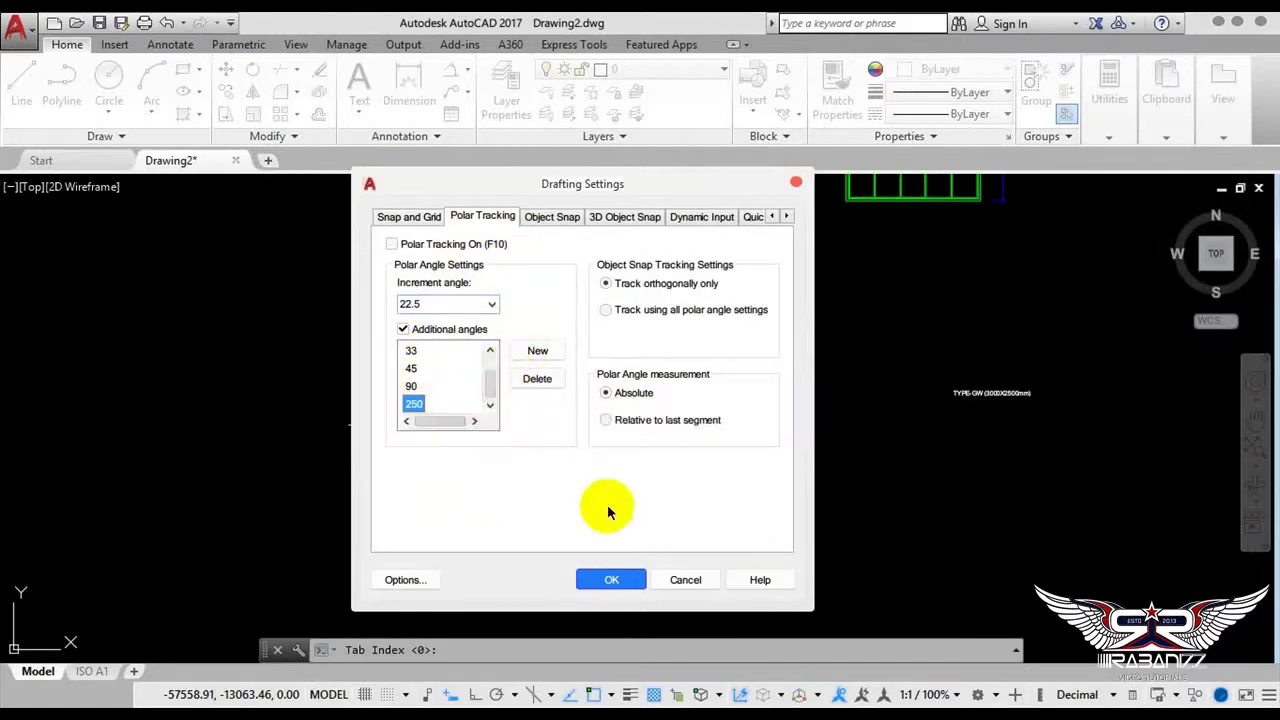
click(605, 582)
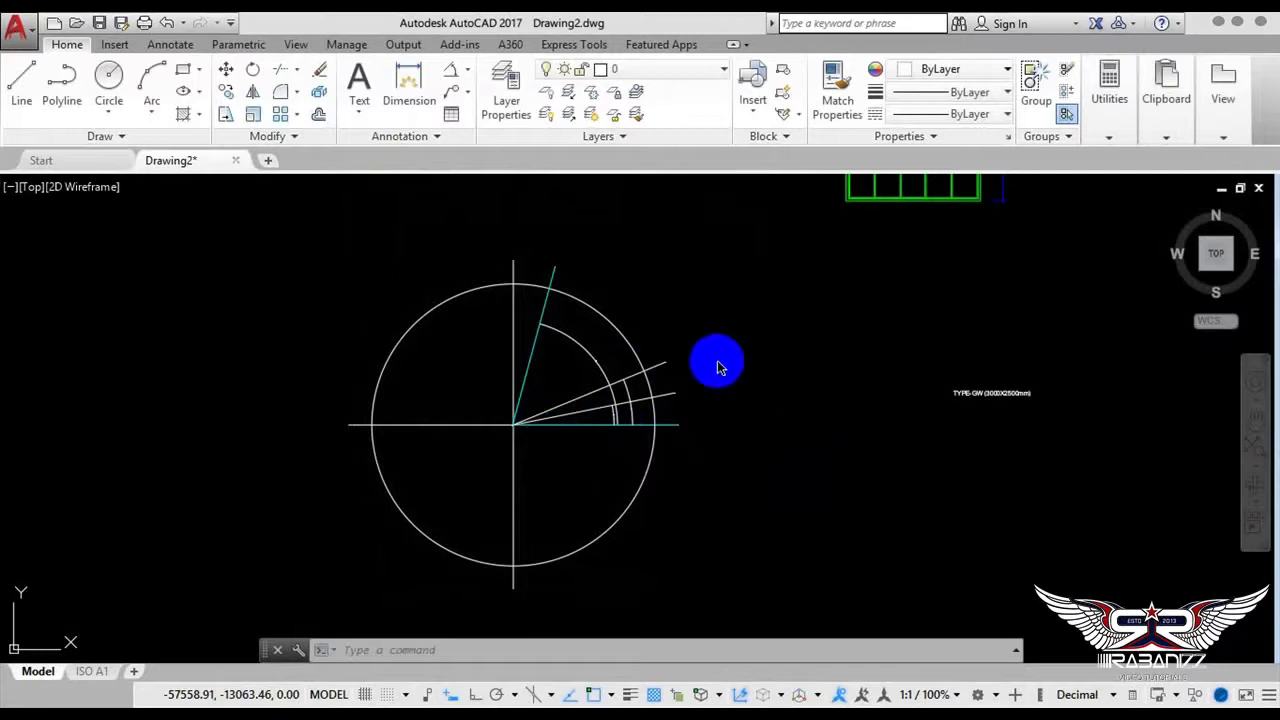
Draw construction lines through the circle centre at about 115°, 135°, 158°, 180°, 203°, 248°, 270° and 30°
click(717, 368)
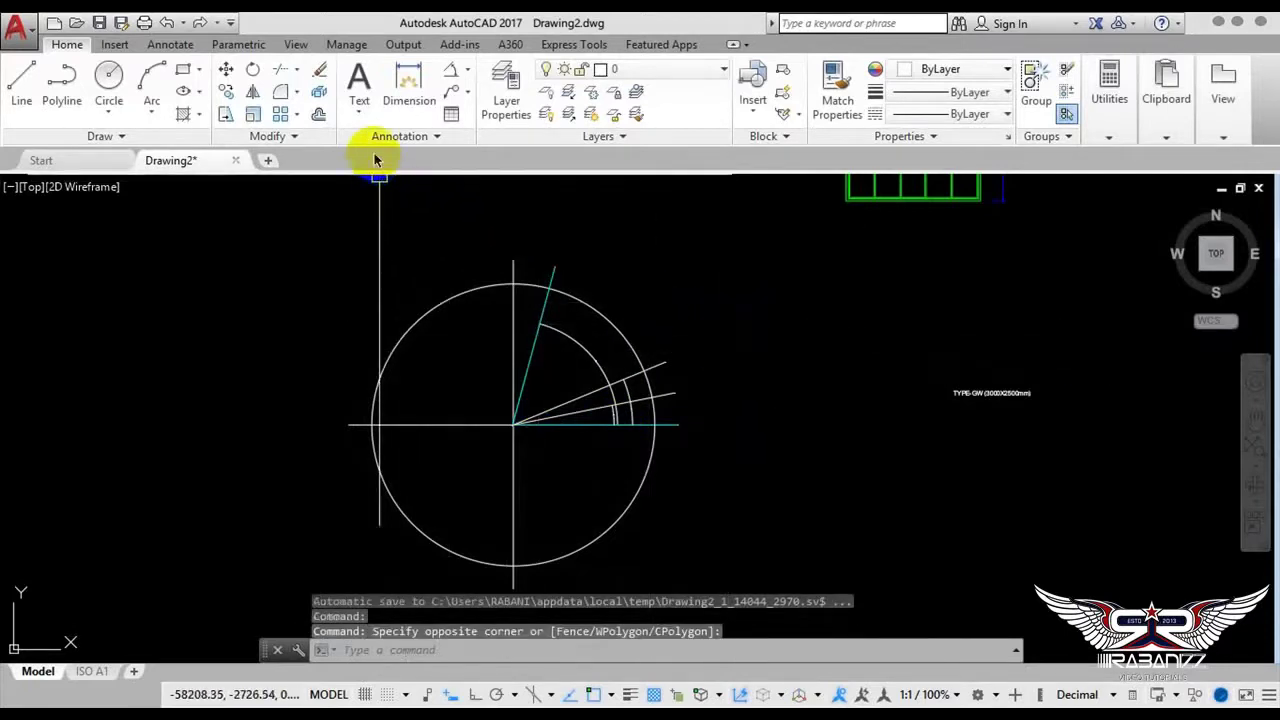
click(92, 138)
click(62, 161)
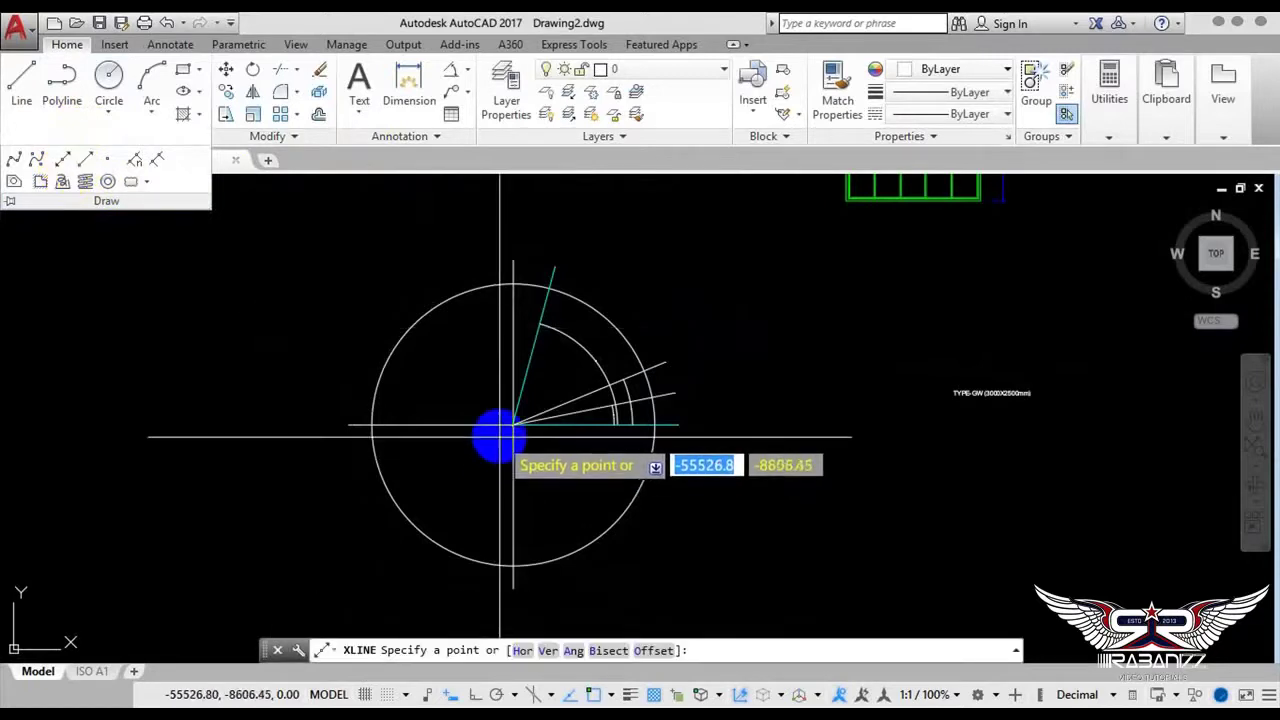
click(513, 424)
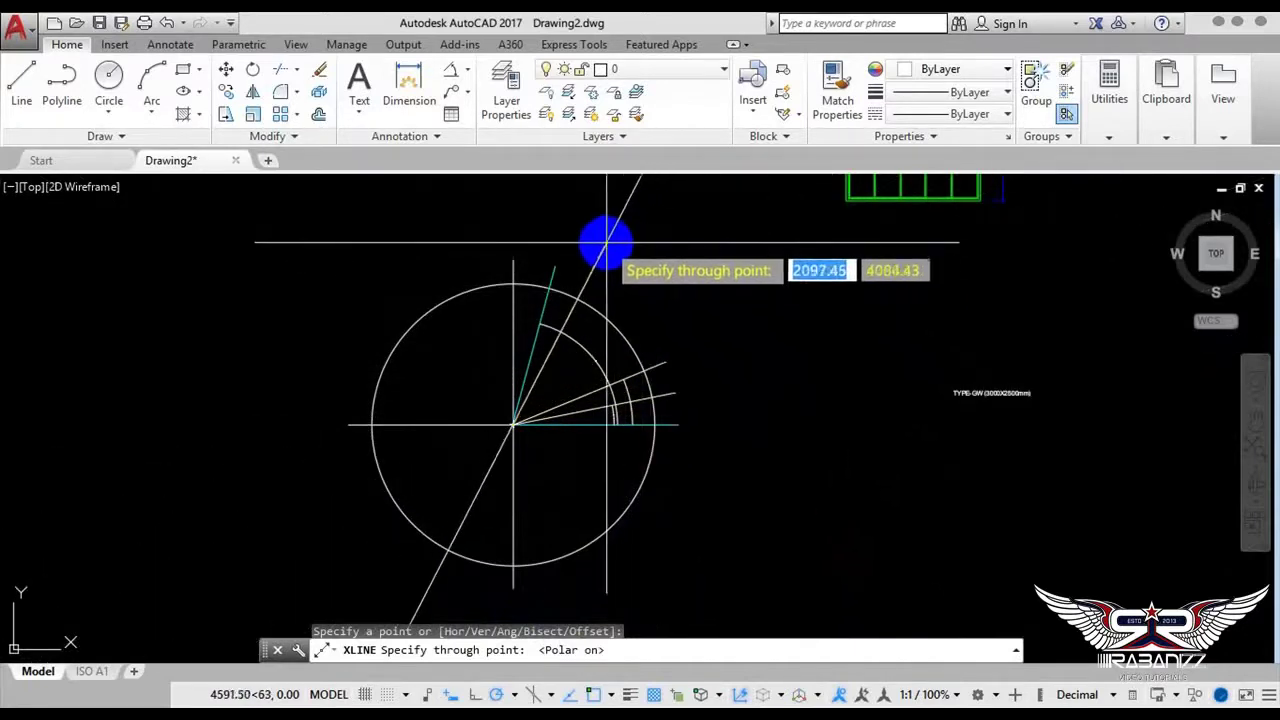
click(423, 229)
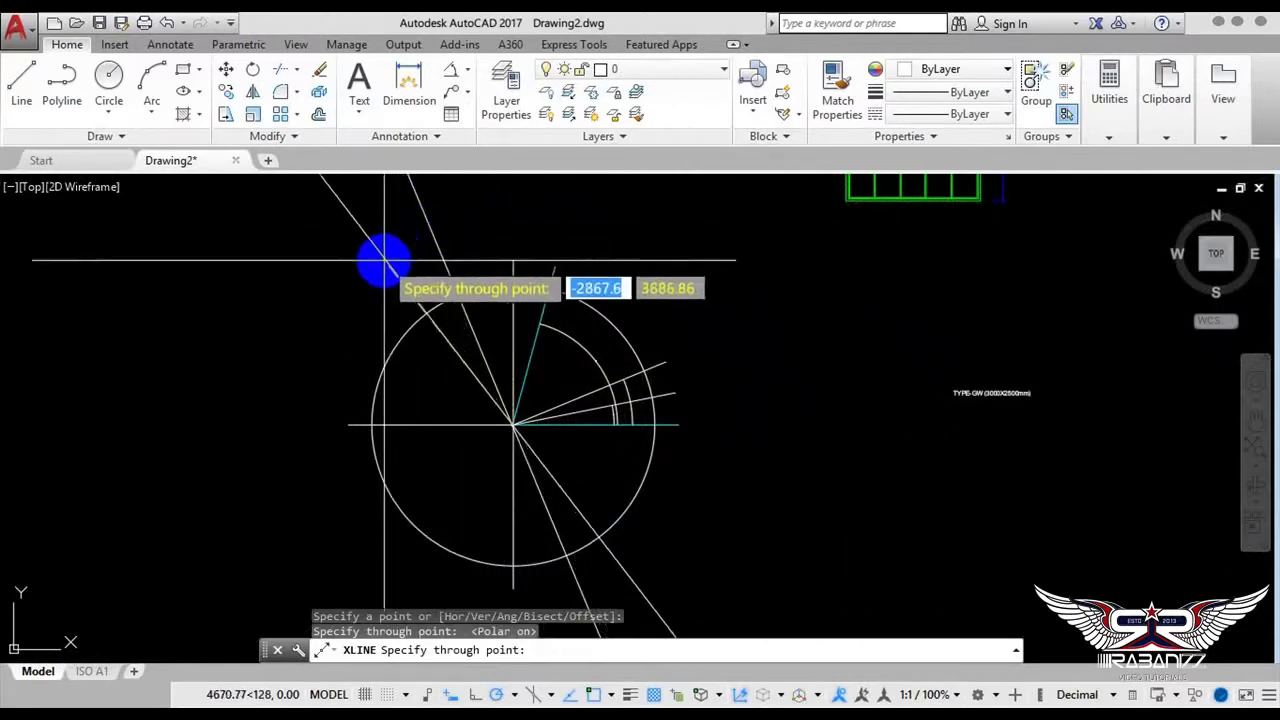
click(366, 277)
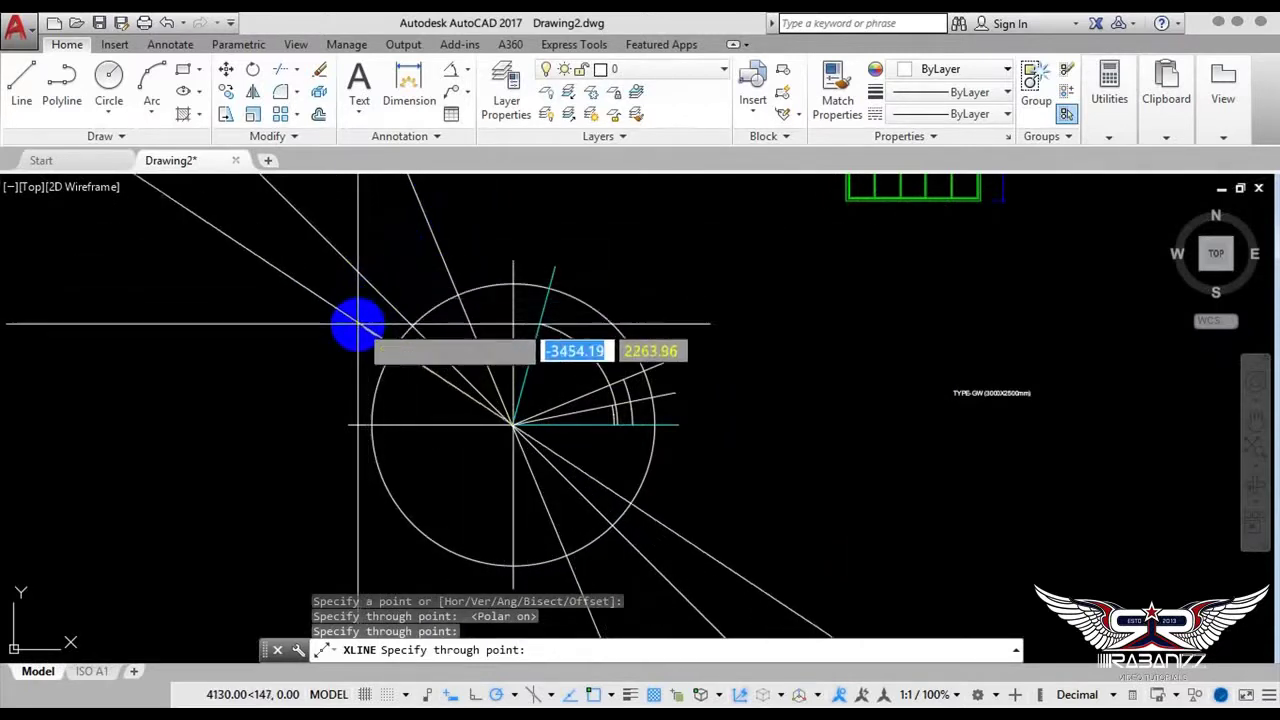
click(341, 353)
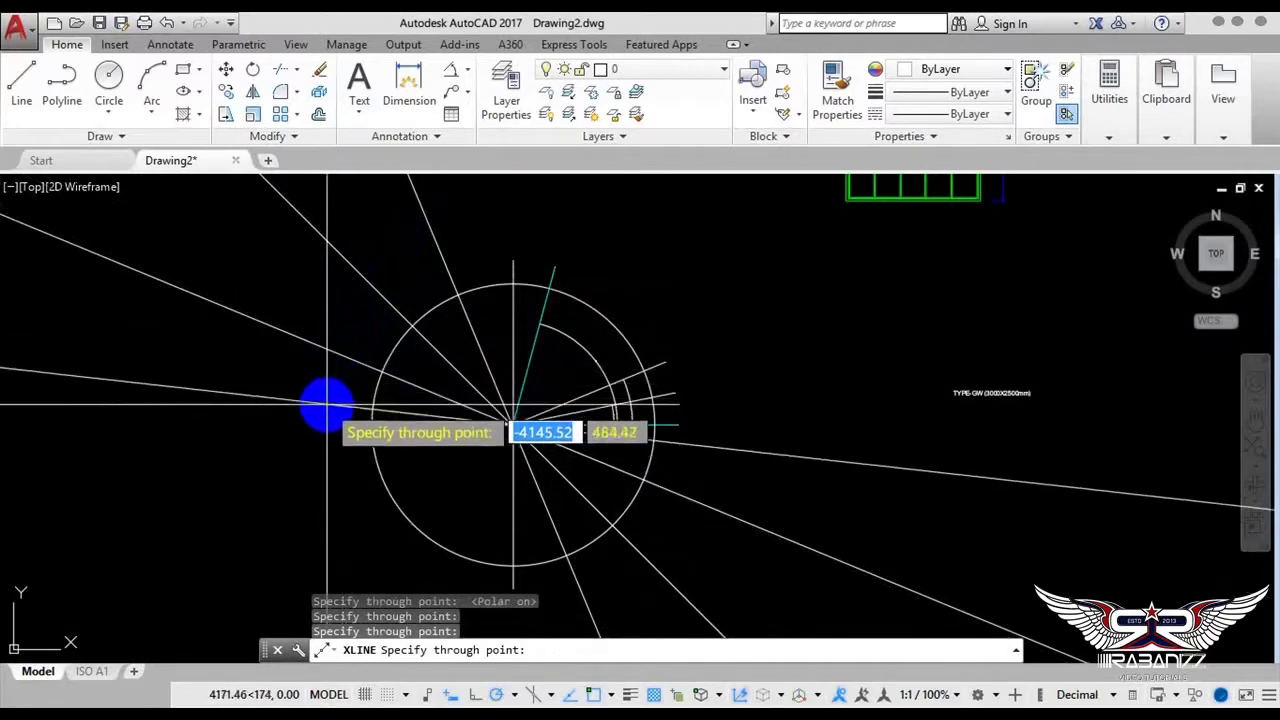
click(327, 425)
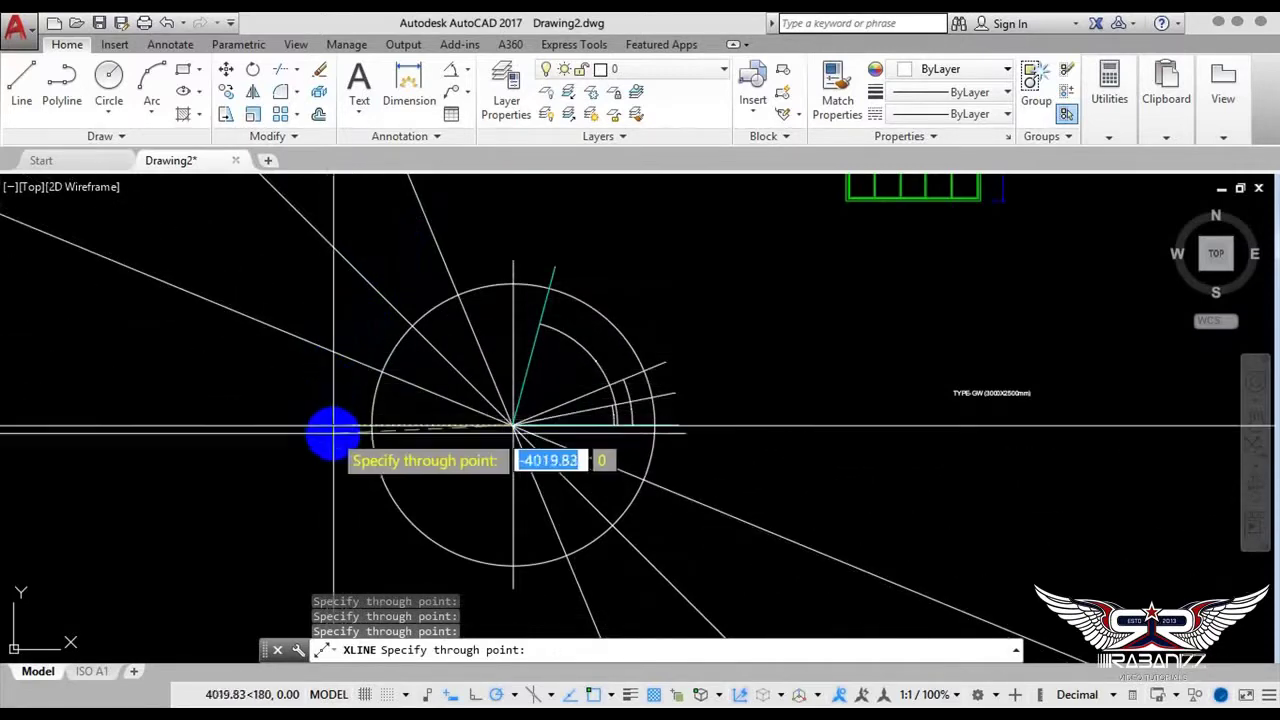
click(347, 492)
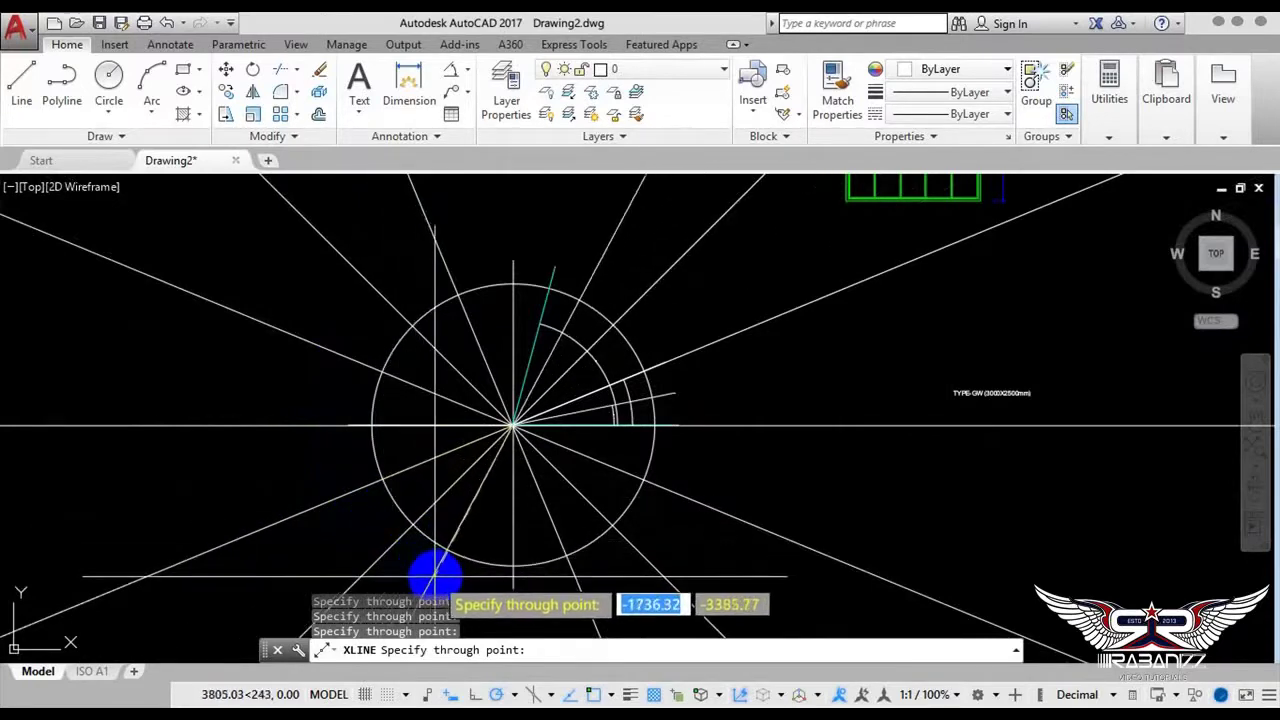
click(443, 586)
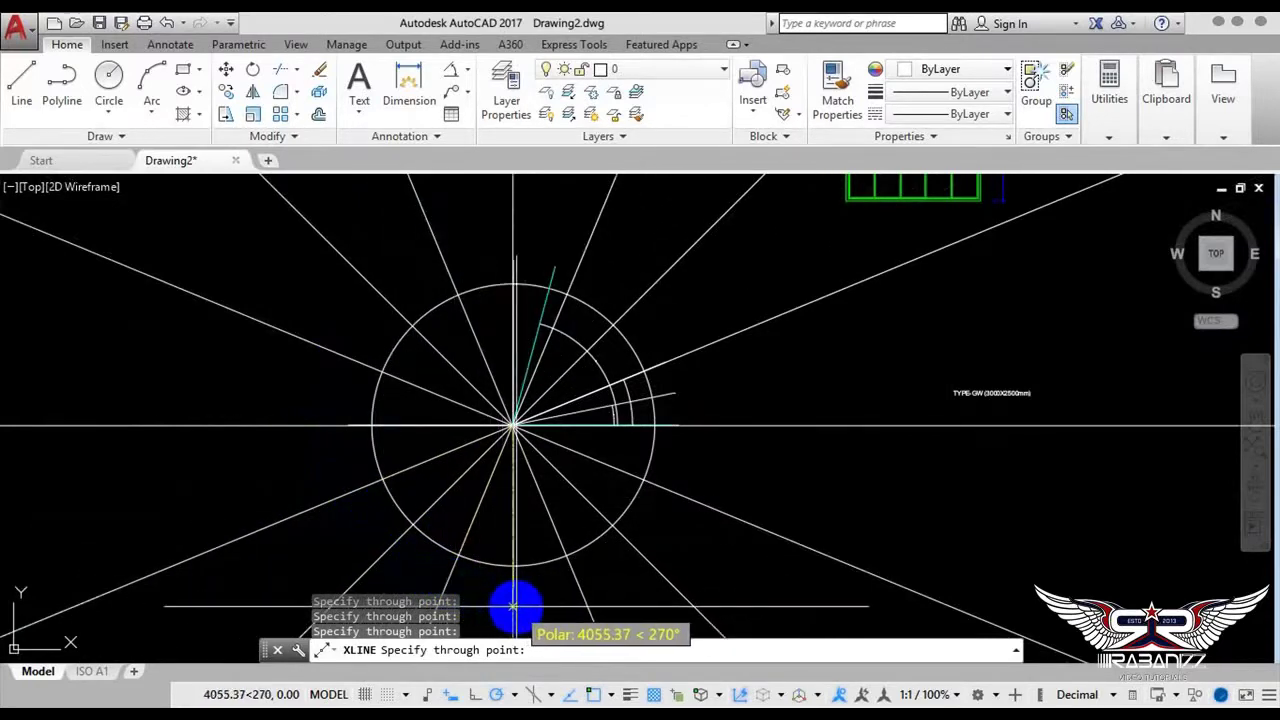
click(513, 607)
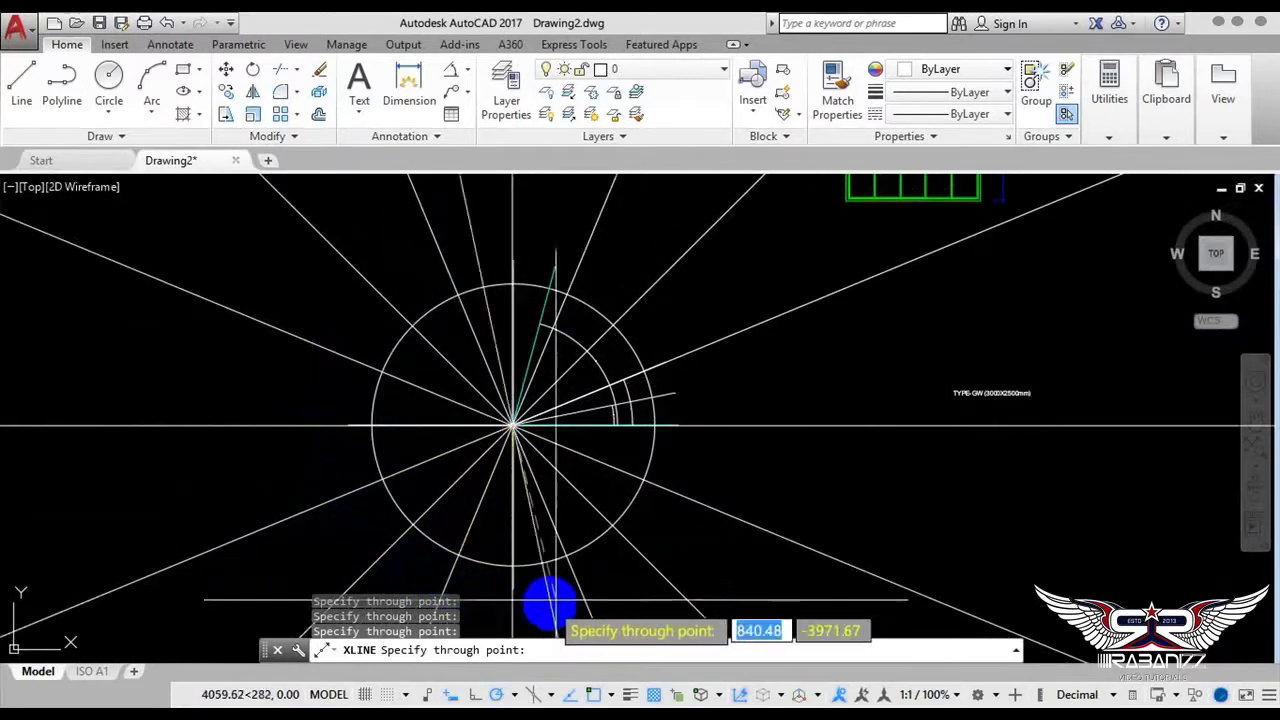
click(785, 310)
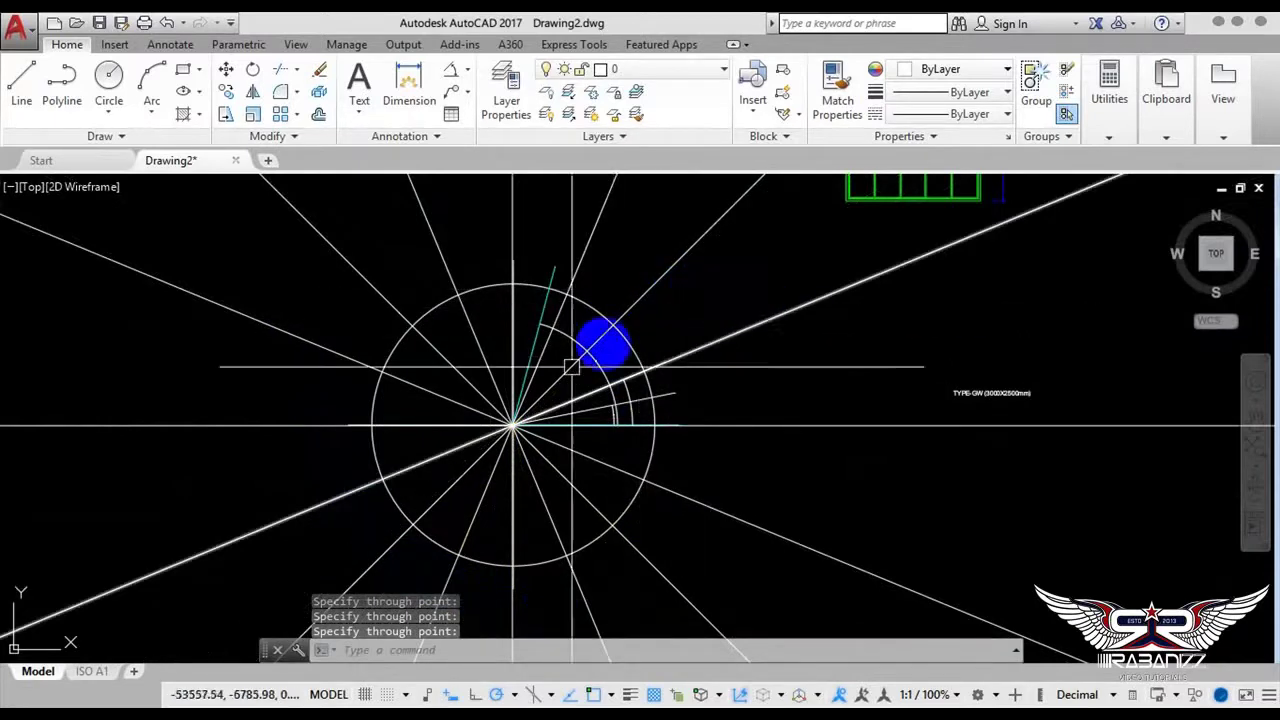
Erase all the construction lines, upper and lower
click(422, 320)
key(Escape)
click(329, 286)
click(286, 294)
click(209, 571)
right_click(311, 358)
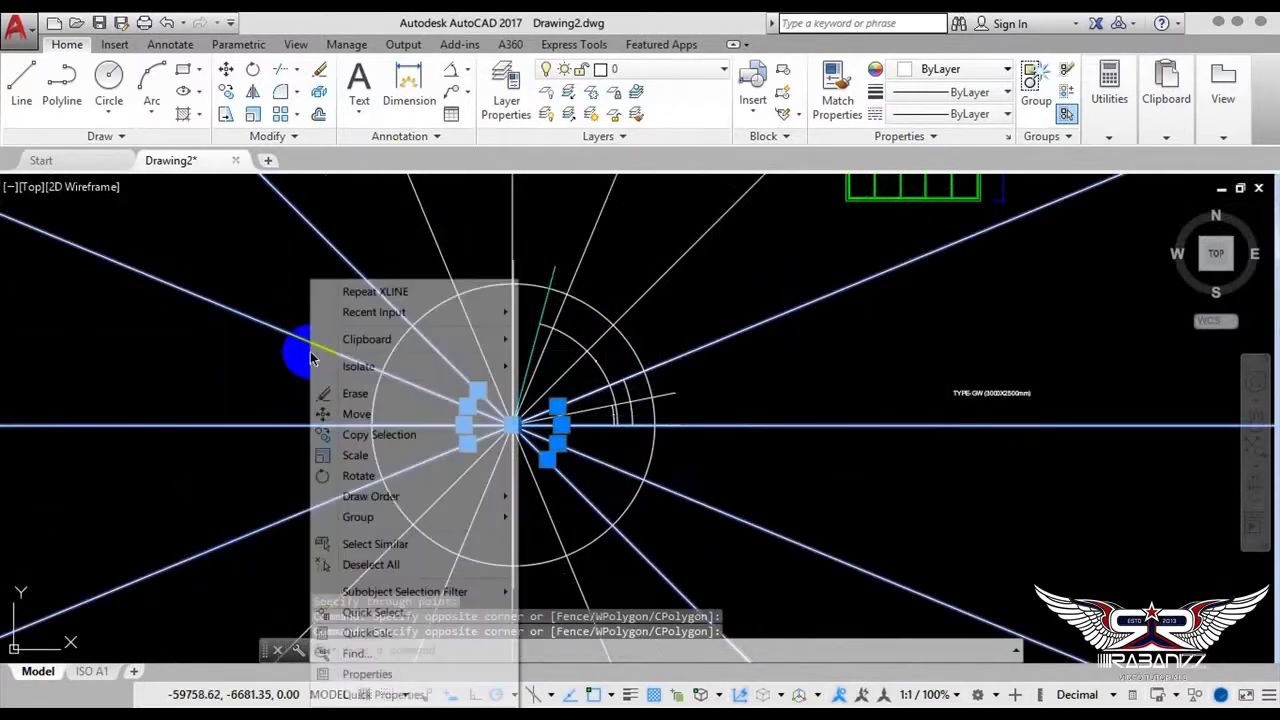
click(373, 396)
scroll(589, 471, up, 2)
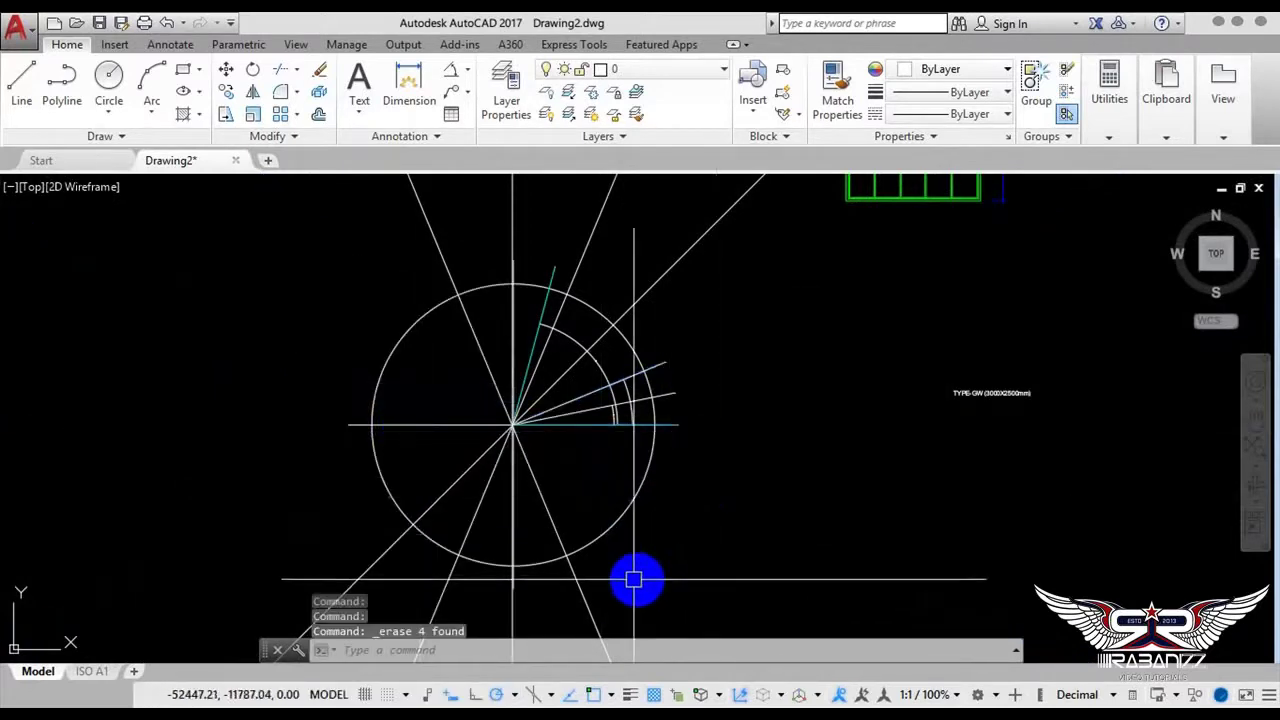
middle_drag(634, 580, 654, 420)
click(708, 474)
click(219, 484)
right_click(247, 414)
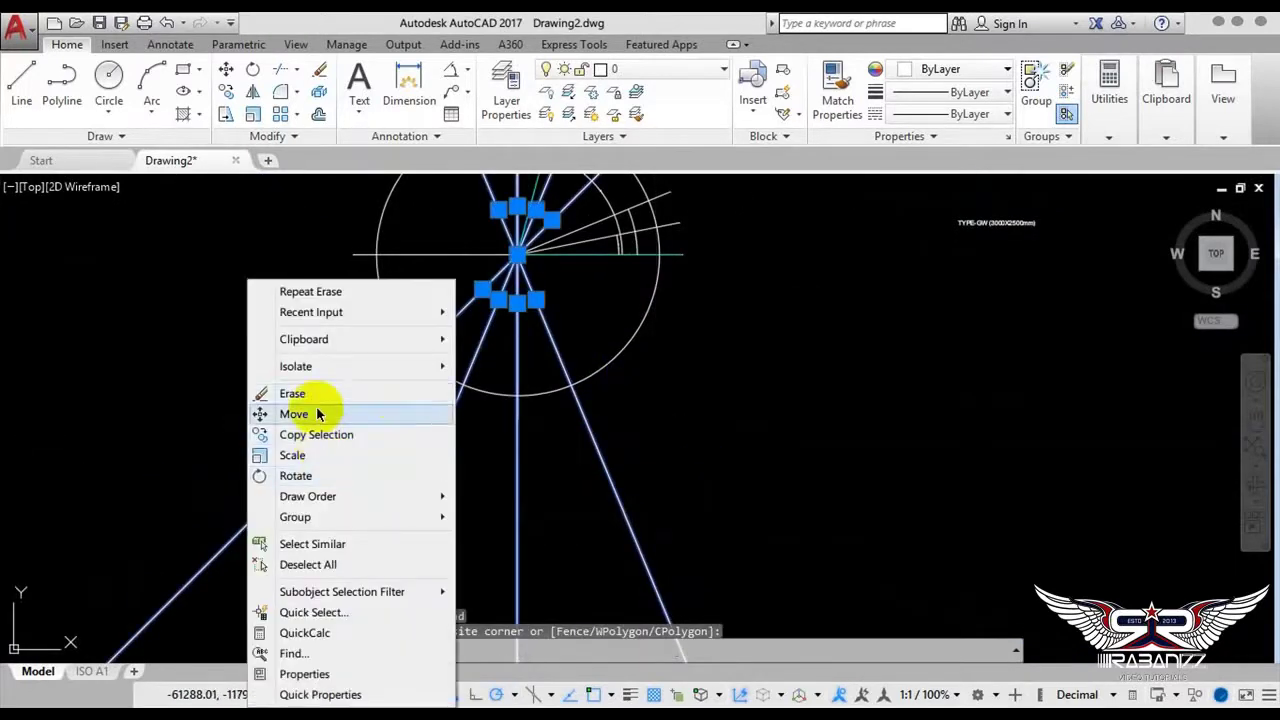
click(317, 400)
Erase the angle dimensions, rotated radial lines, leftover arc and slanted line
middle_drag(674, 423, 589, 551)
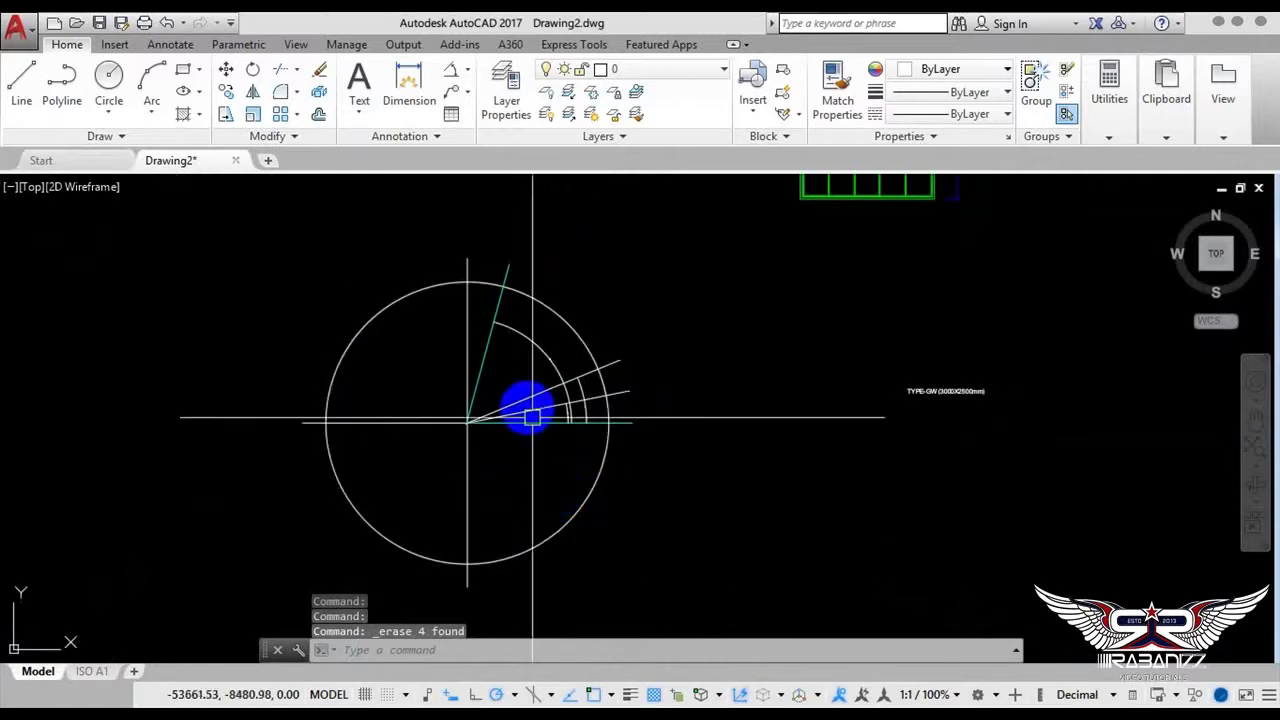
scroll(550, 350, up, 2)
click(583, 338)
click(560, 430)
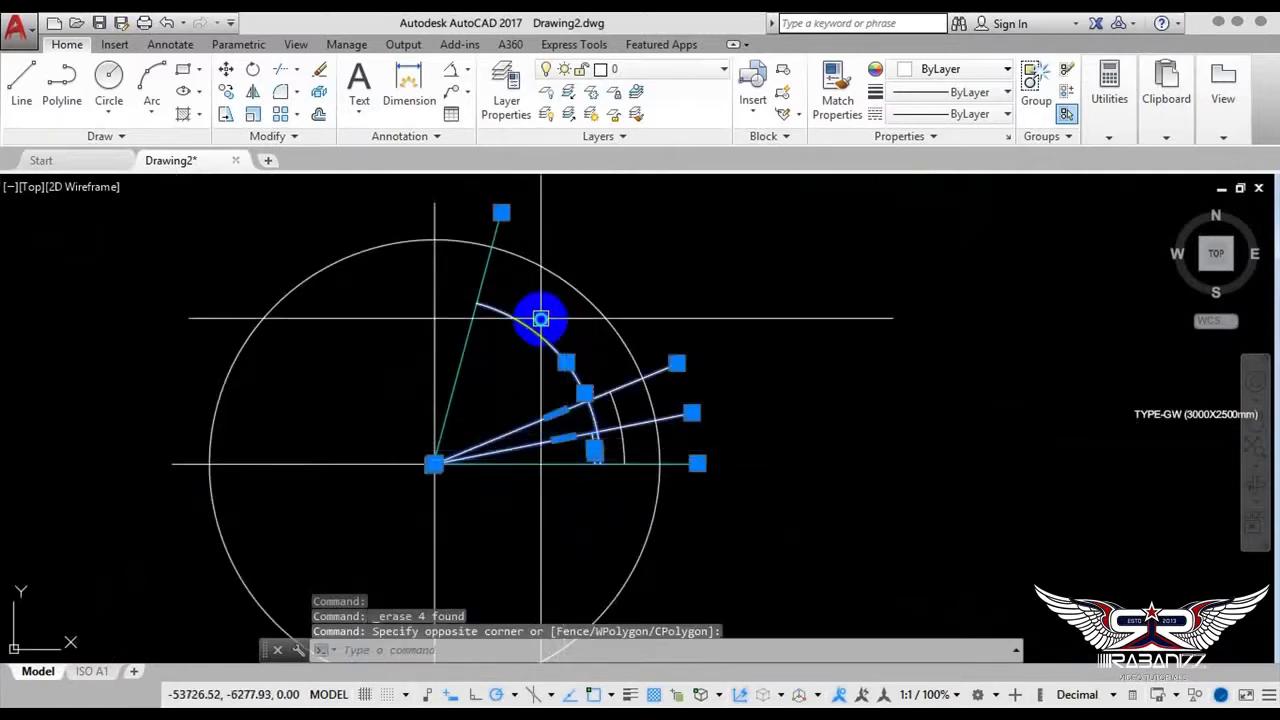
right_click(540, 310)
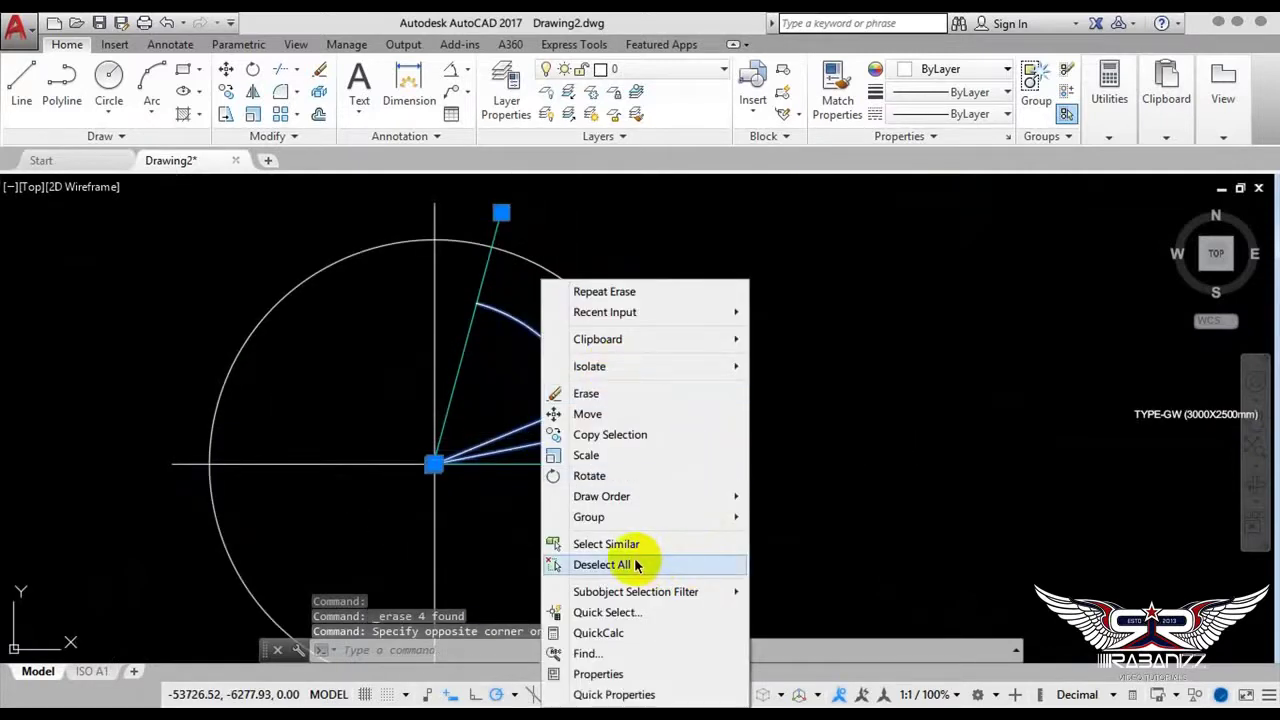
click(586, 393)
click(614, 414)
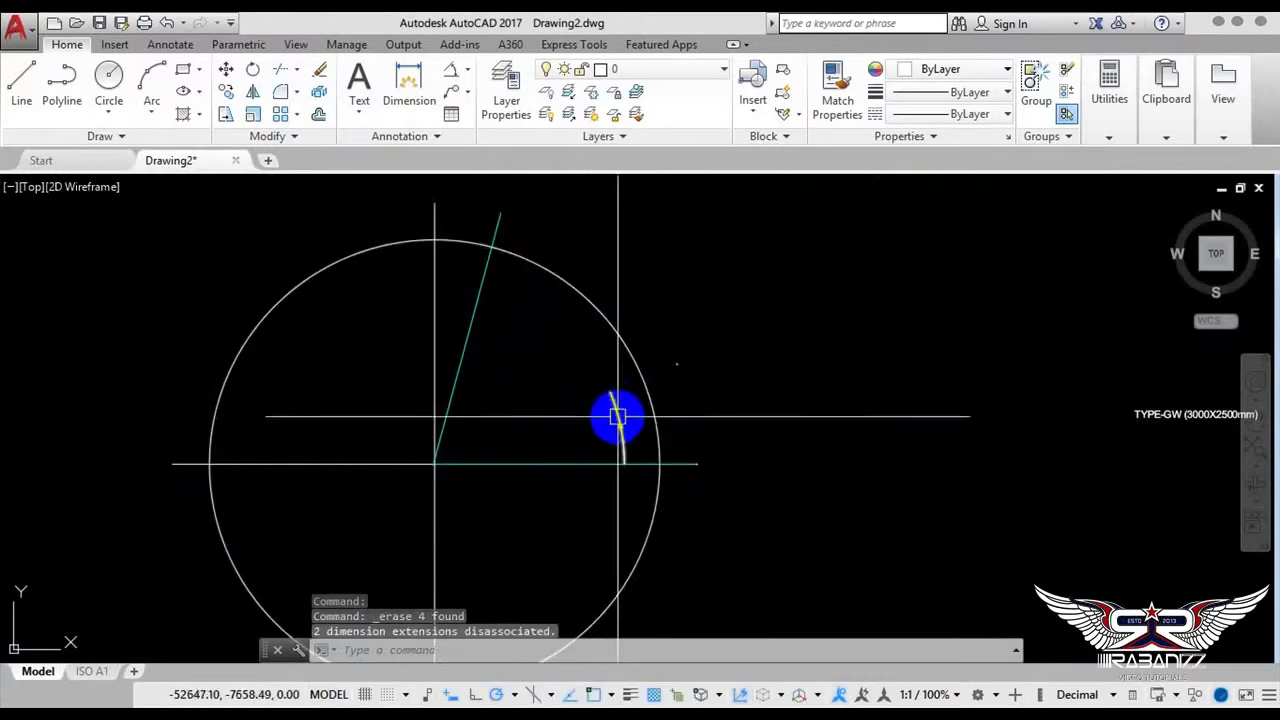
click(466, 331)
right_click(466, 331)
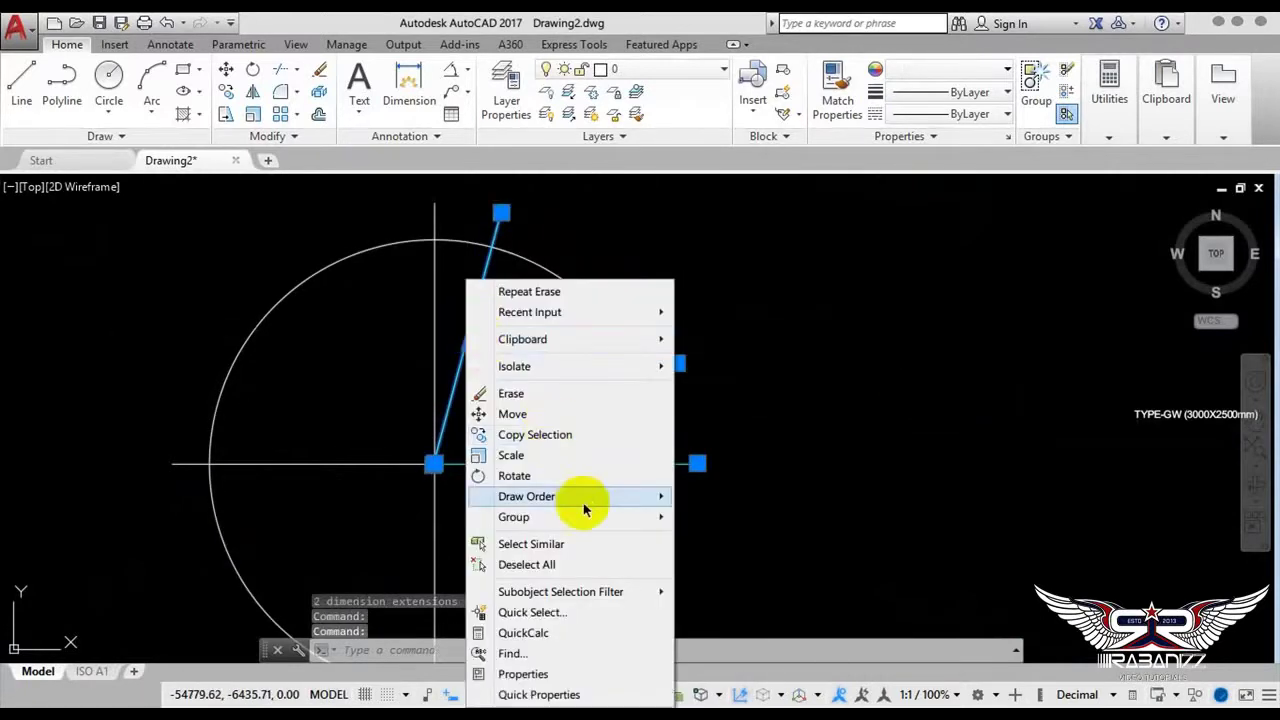
click(510, 396)
middle_drag(563, 434, 580, 494)
text(R)
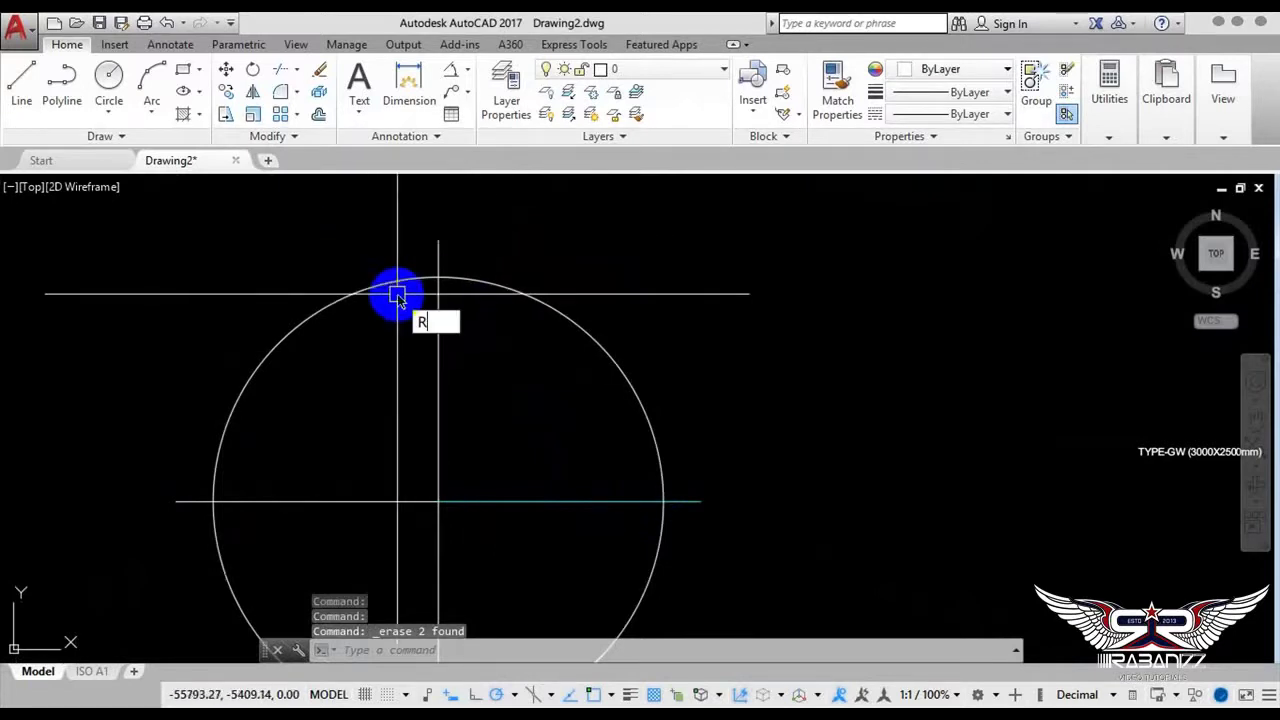
Rotate the cyan horizontal line about the circle centre by reference to about 35° up-right
text(O)
key(Return)
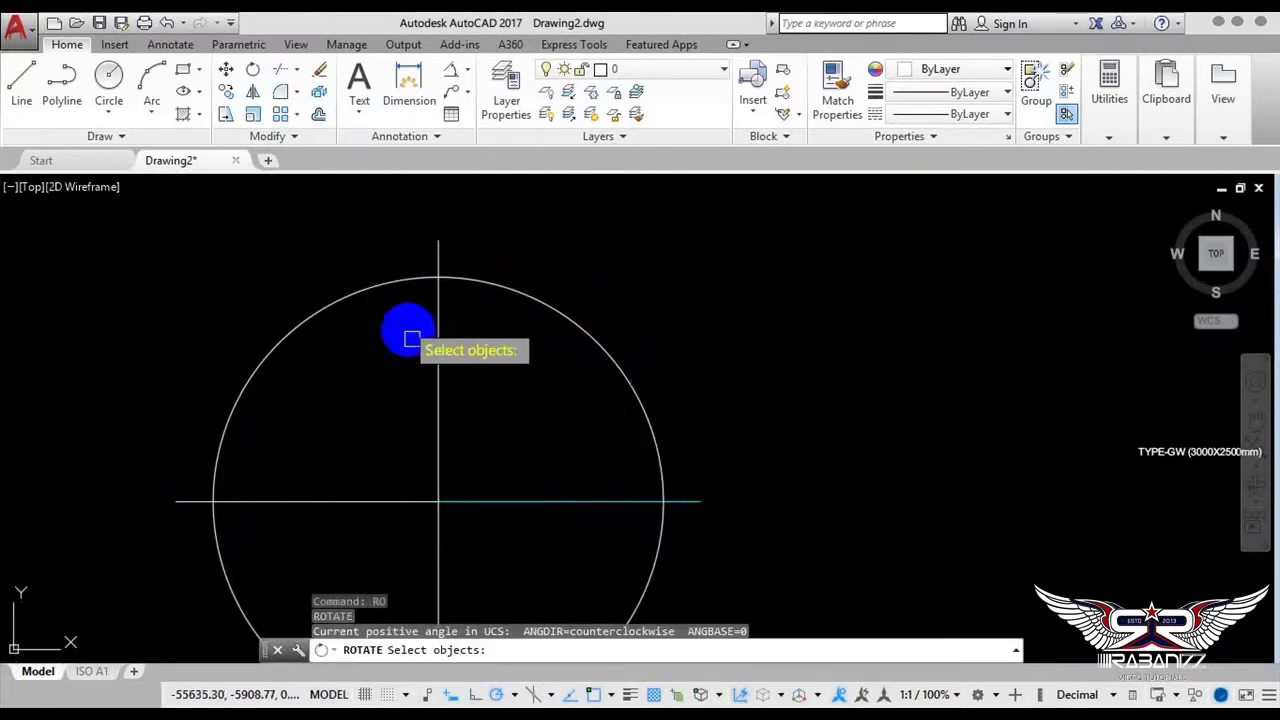
click(515, 497)
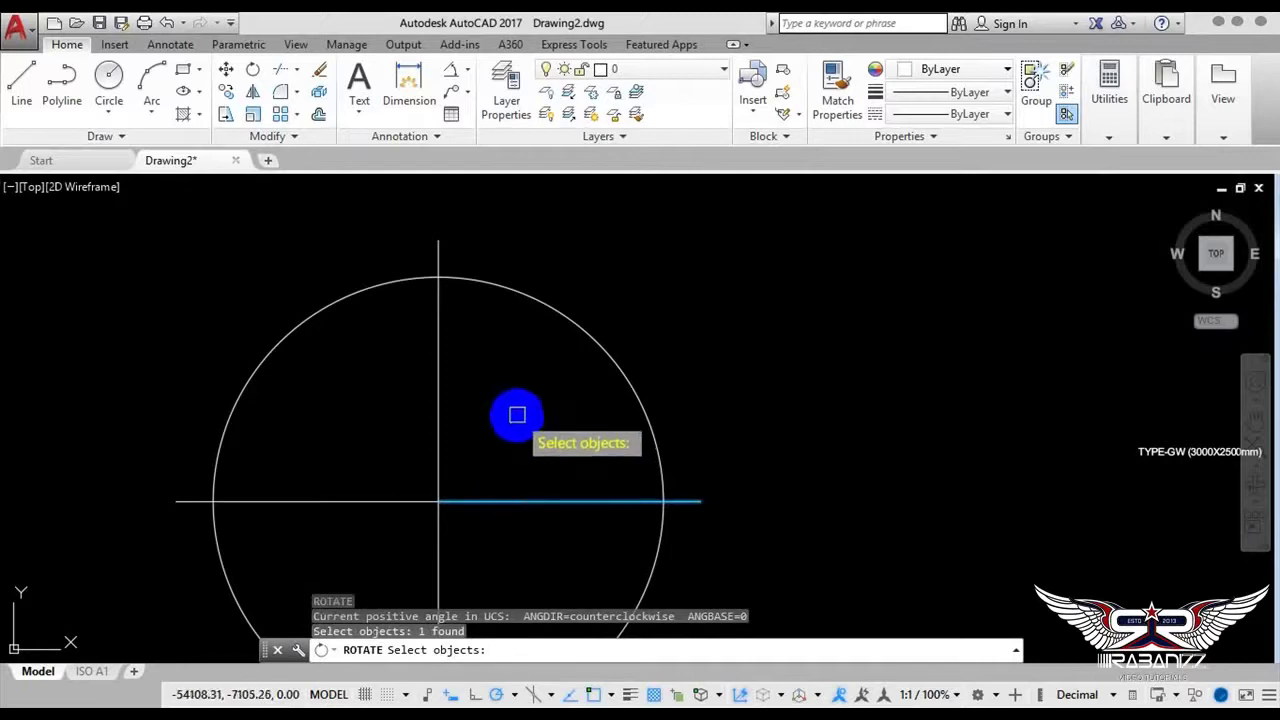
key(Return)
scroll(443, 525, up, 4)
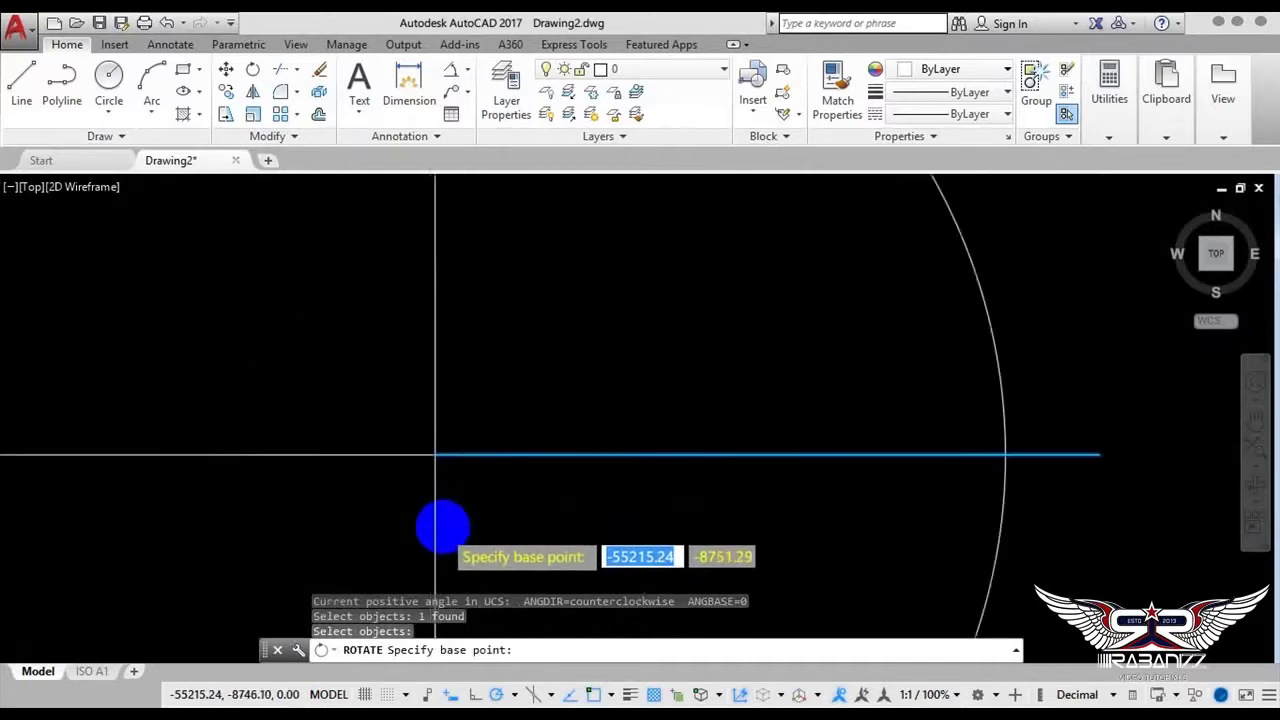
scroll(440, 525, up, 2)
click(426, 412)
text(R)
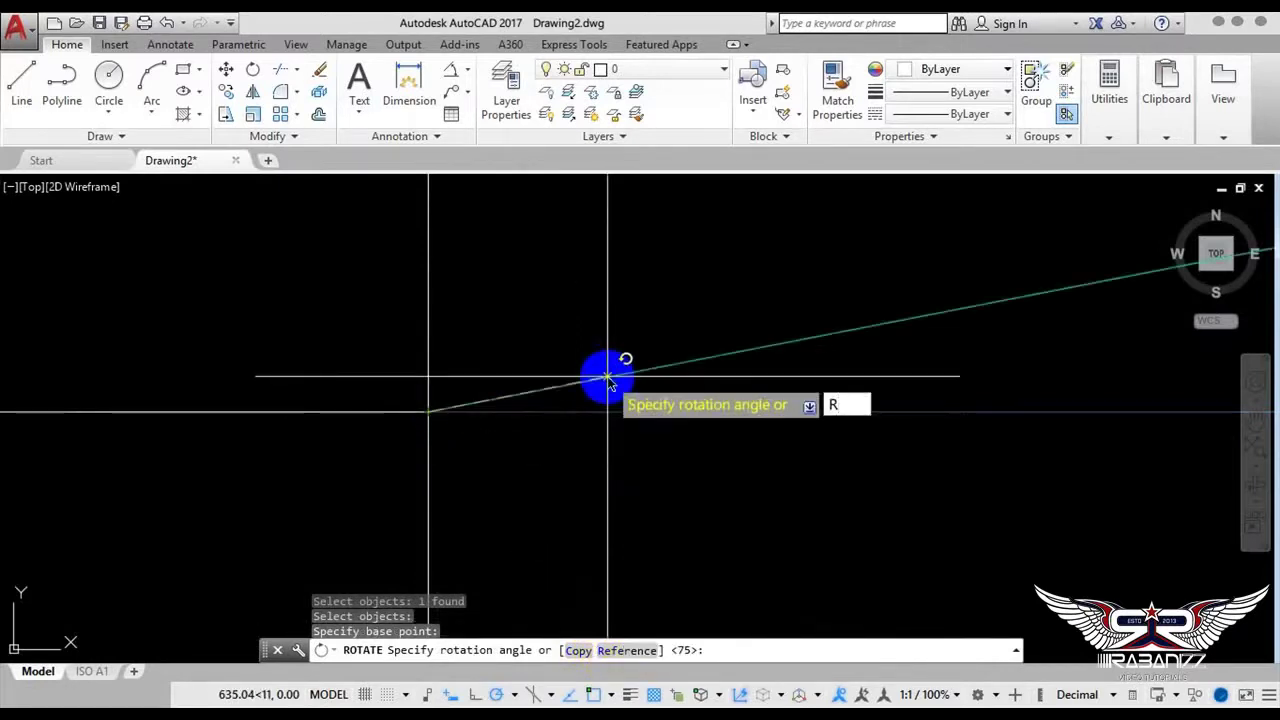
key(Return)
scroll(600, 368, down, 3)
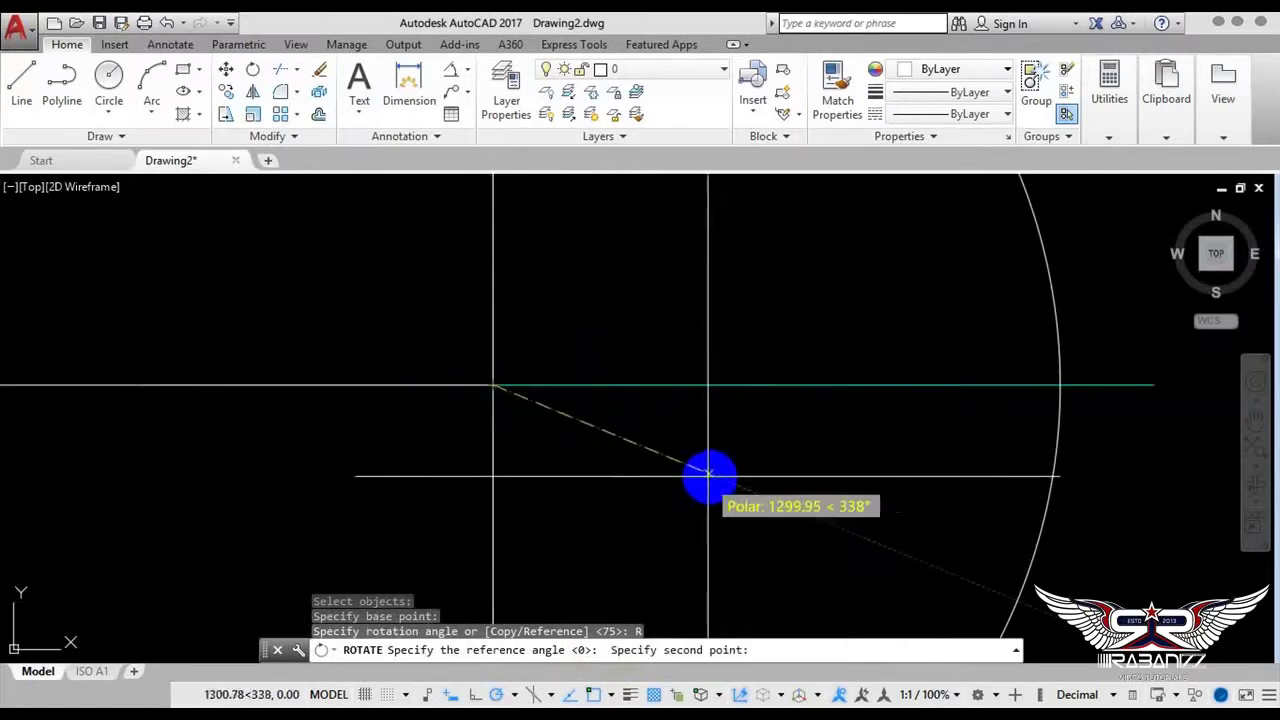
scroll(517, 449, down, 3)
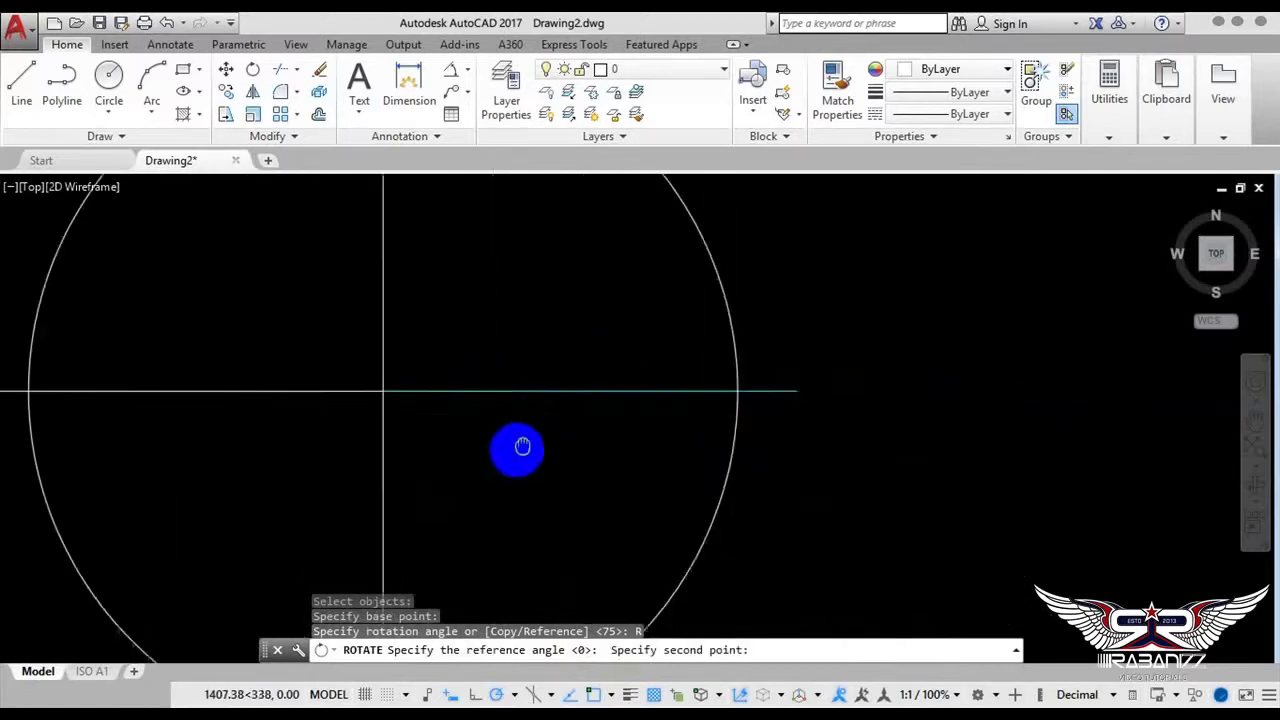
click(778, 396)
scroll(823, 349, down, 3)
scroll(787, 395, down, 2)
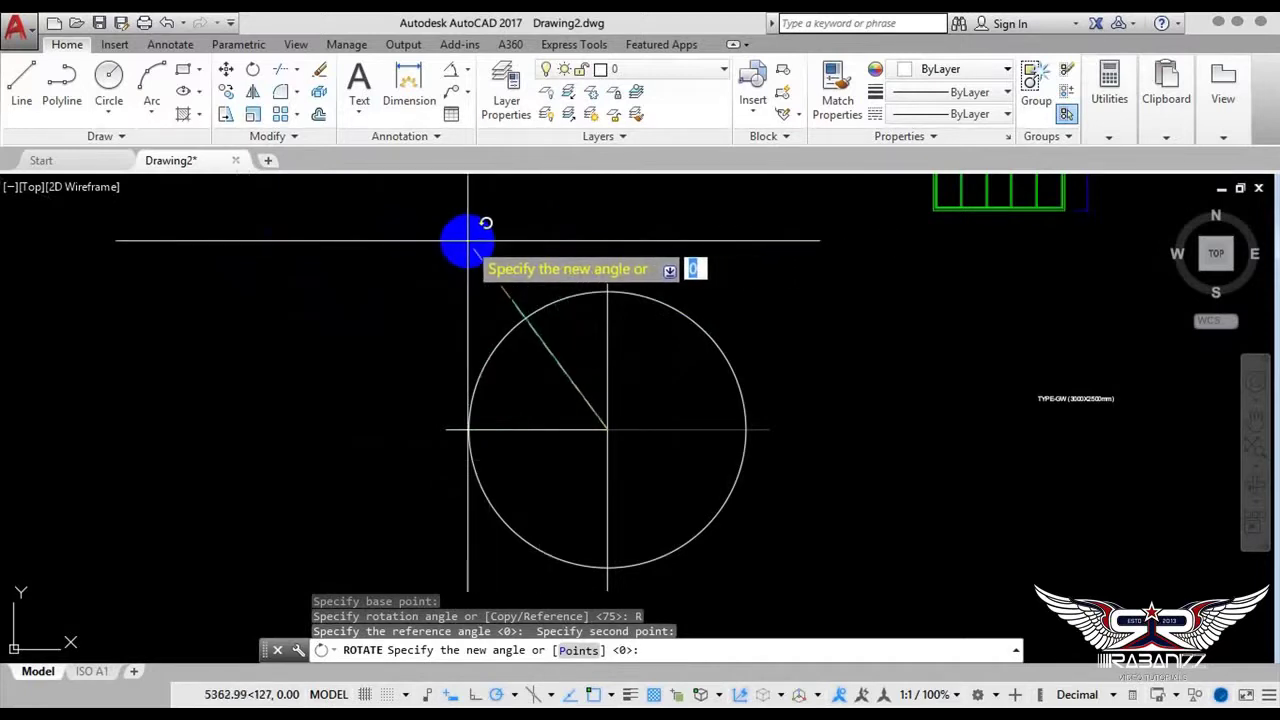
click(857, 249)
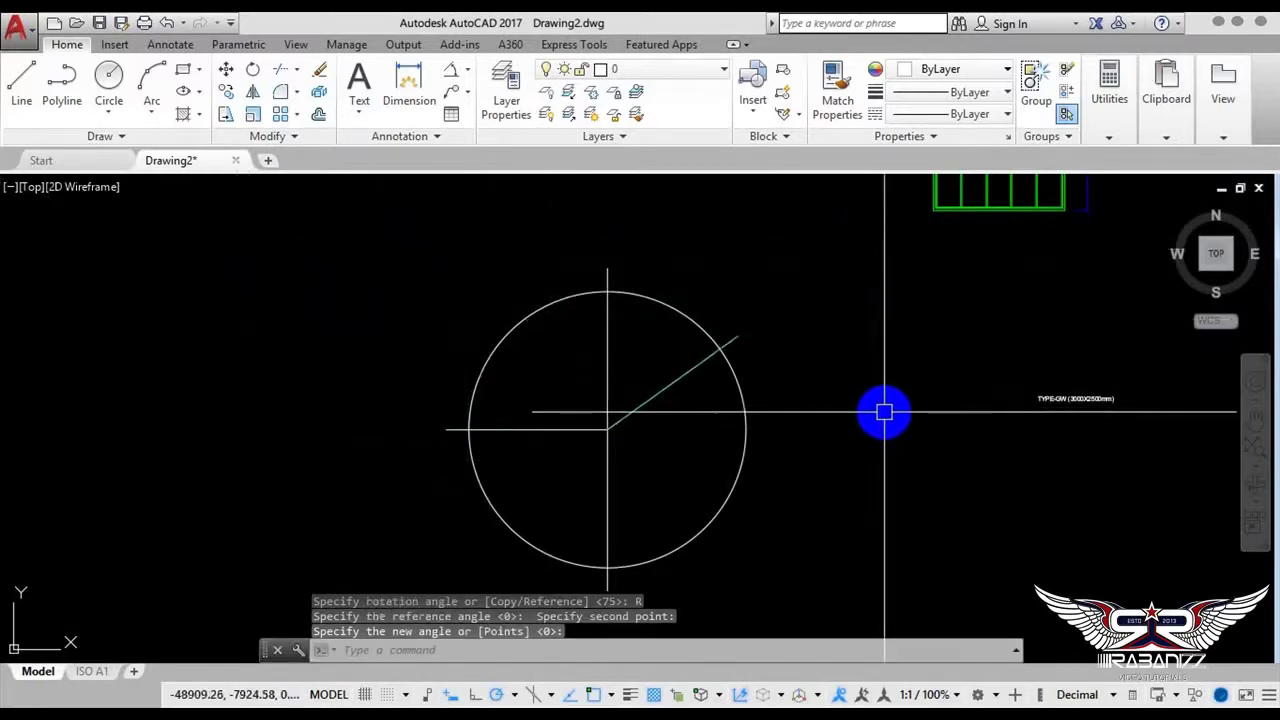
Zoom and pan to frame the 1200 and 1500 window elevations above the TYPE-W1 label
scroll(877, 427, down, 3)
middle_drag(934, 383, 551, 420)
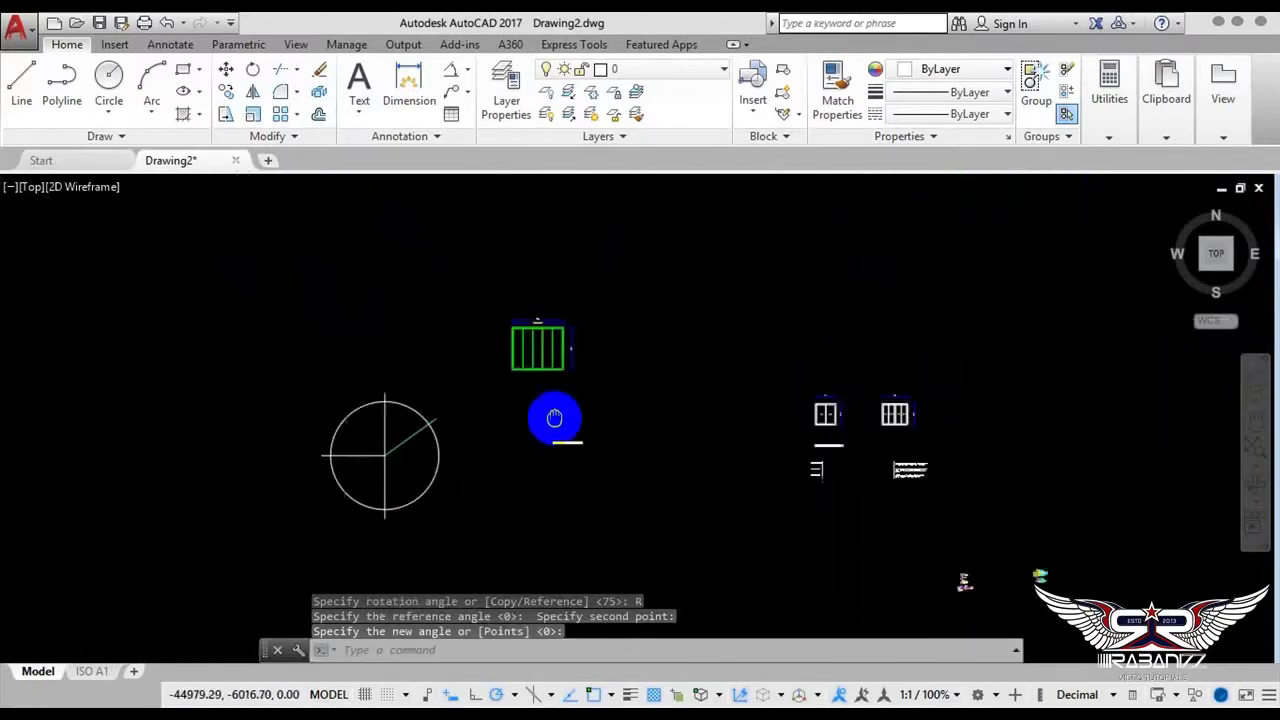
scroll(750, 442, up, 2)
middle_drag(875, 488, 832, 490)
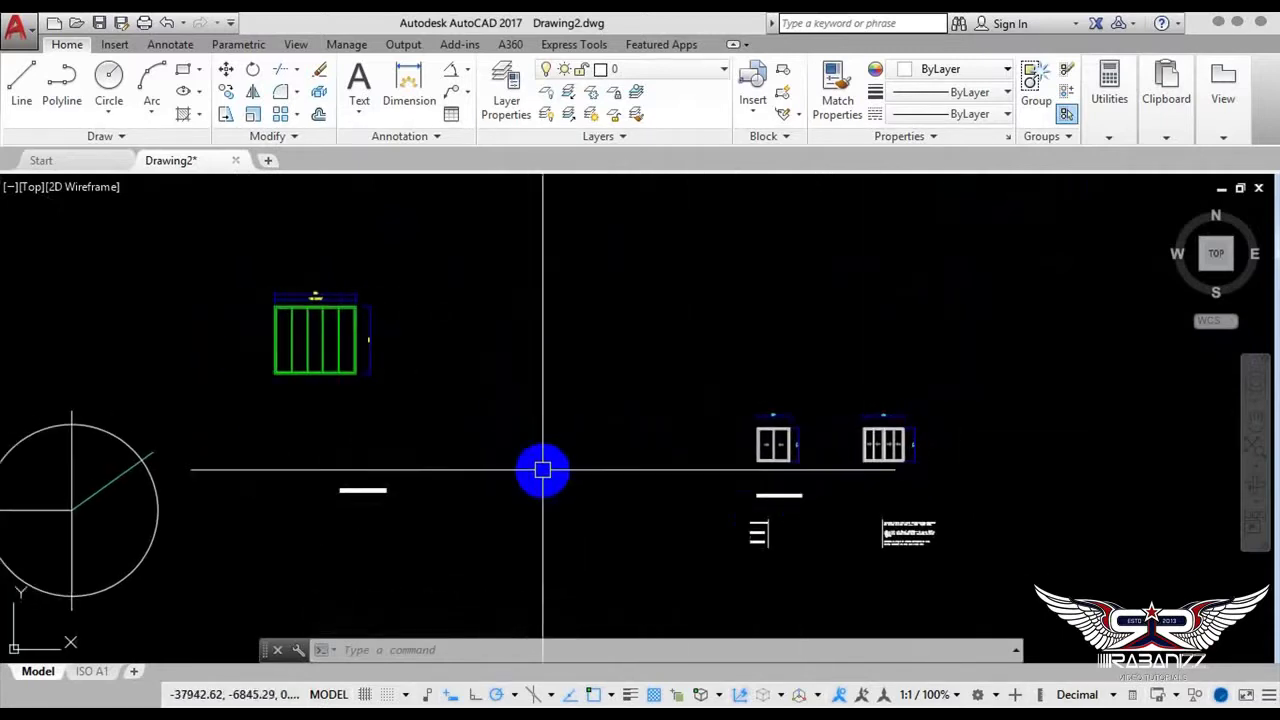
middle_drag(543, 466, 614, 474)
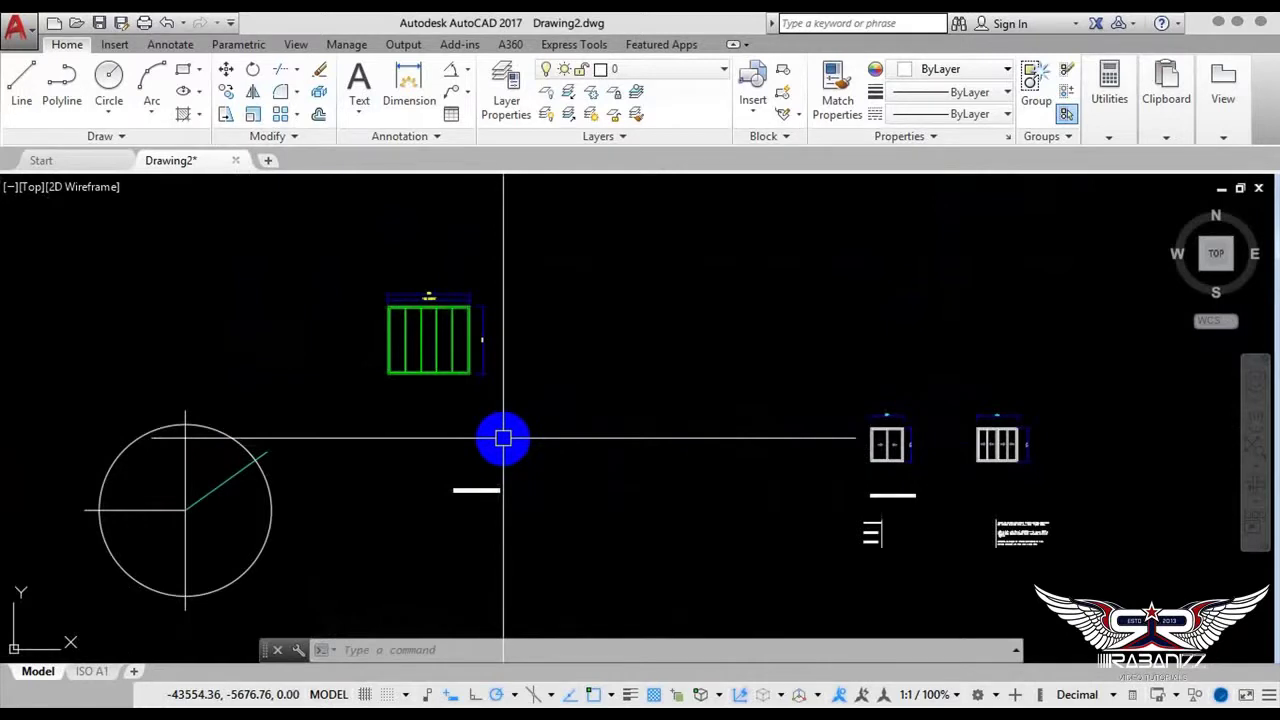
scroll(1000, 477, up, 2)
scroll(1000, 477, up, 2)
mouse_move(1000, 477)
middle_down()
mouse_move(823, 471)
mouse_move(761, 490)
middle_up()
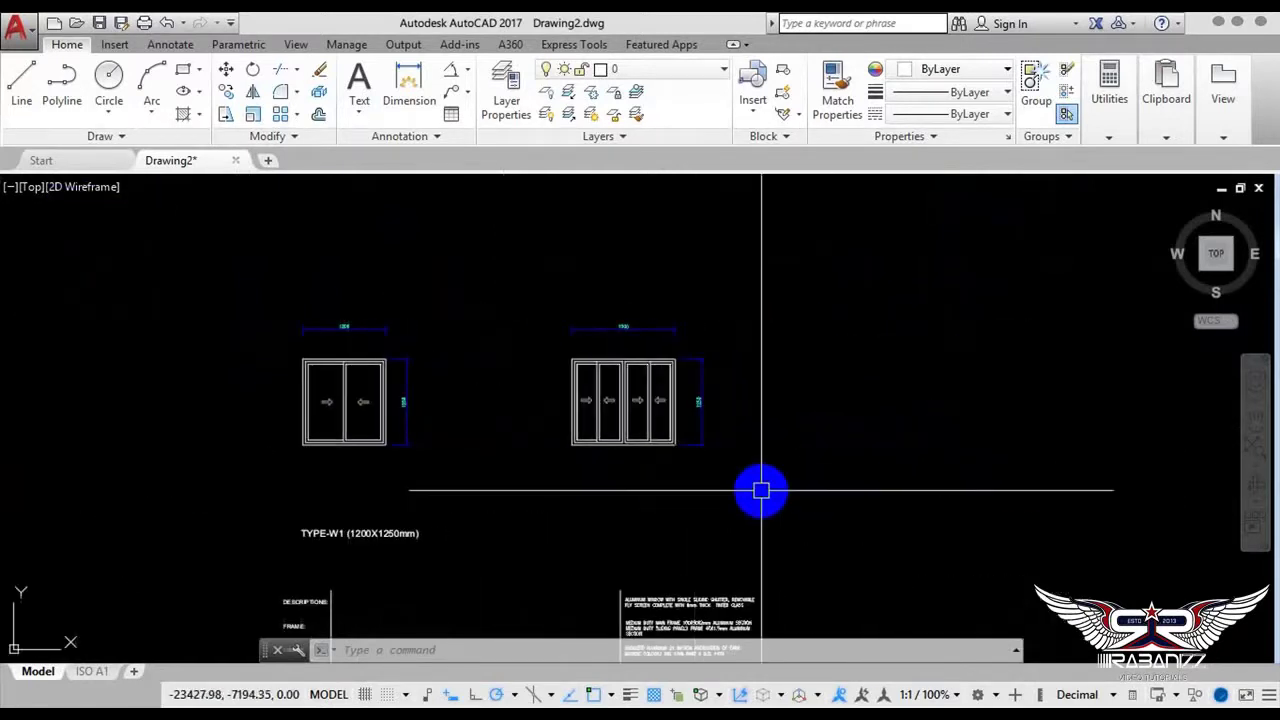
scroll(761, 490, up, 2)
middle_drag(434, 420, 543, 466)
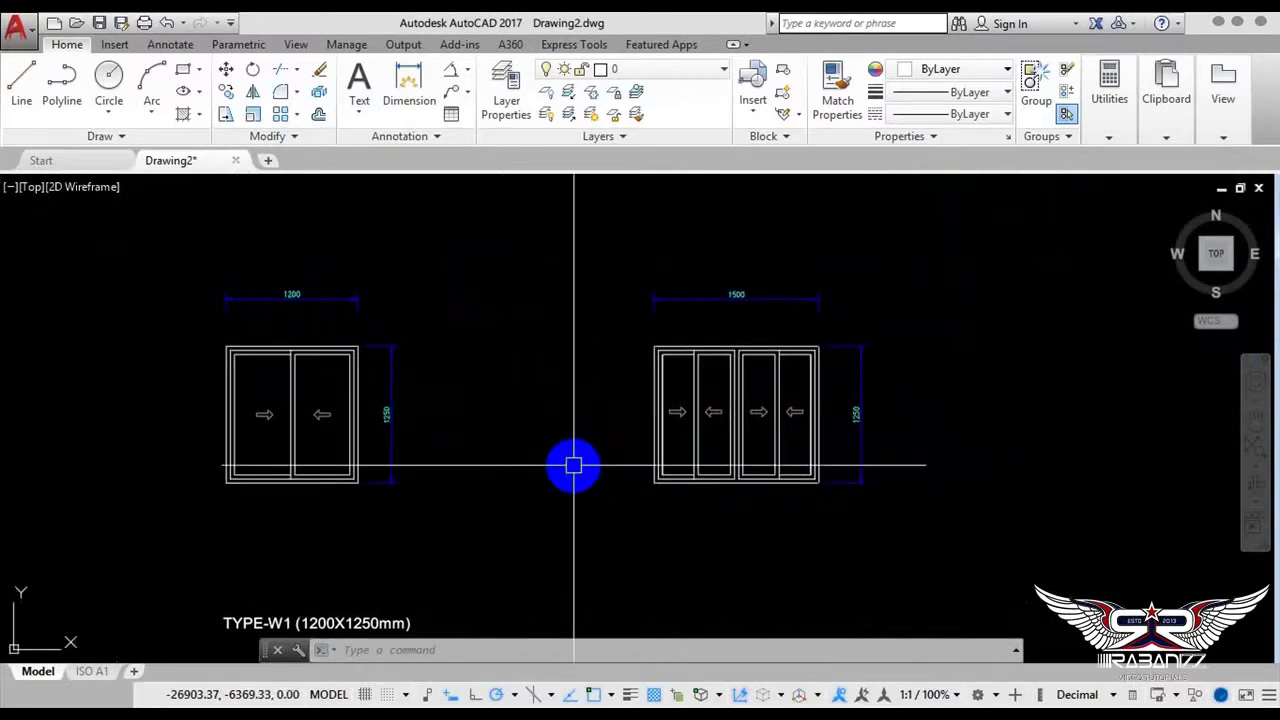
Start Rotate on the left window's 11 objects, pivoting on its bottom-left corner
click(252, 70)
middle_drag(416, 400, 519, 403)
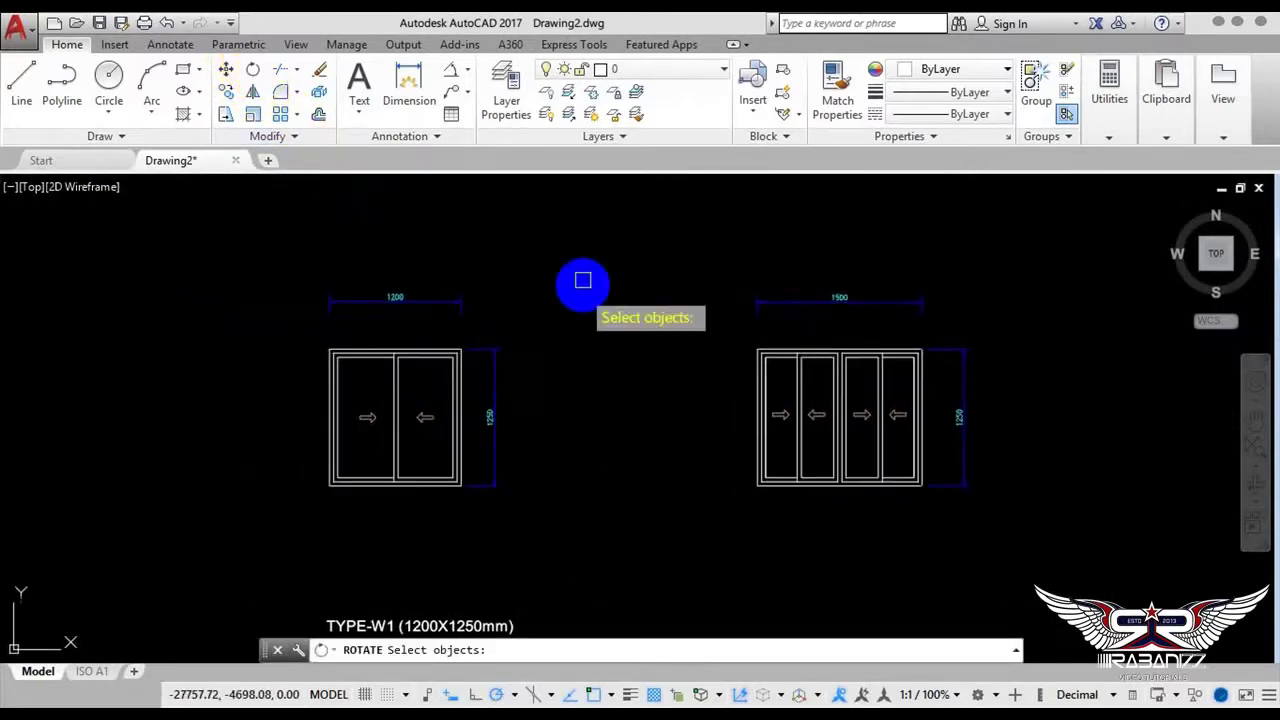
click(586, 243)
click(249, 523)
key(Return)
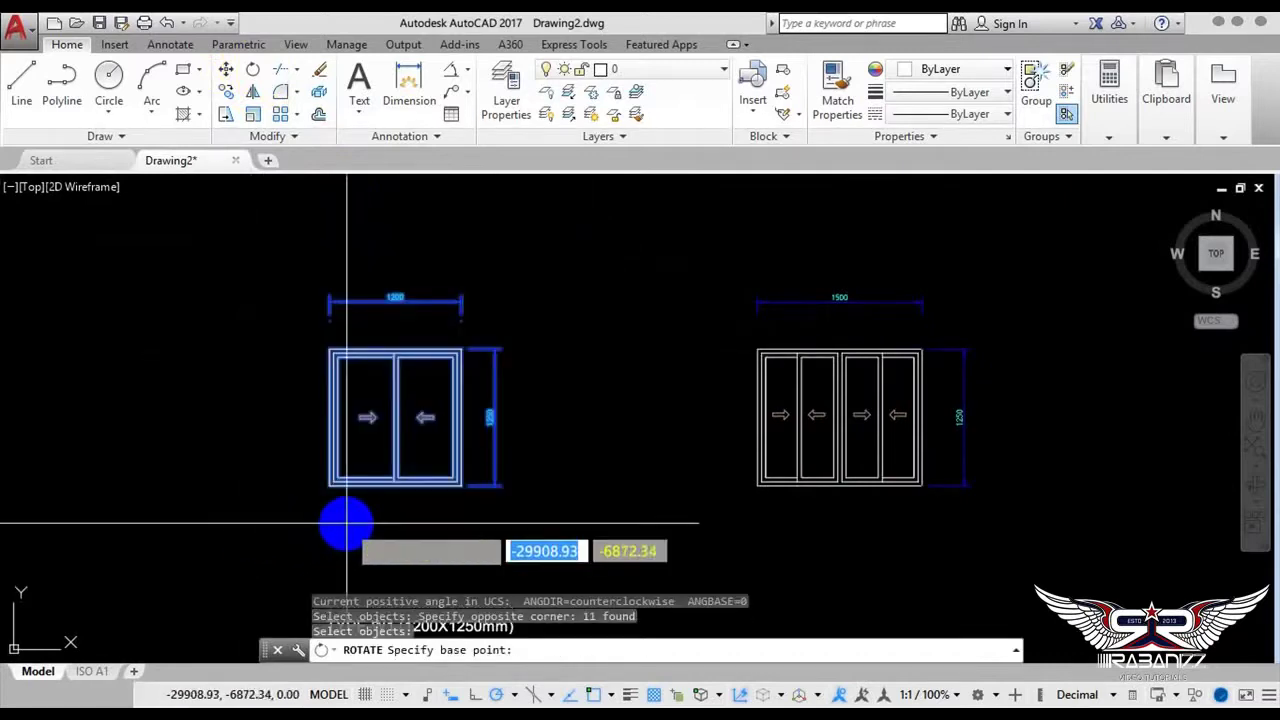
scroll(325, 500, up, 4)
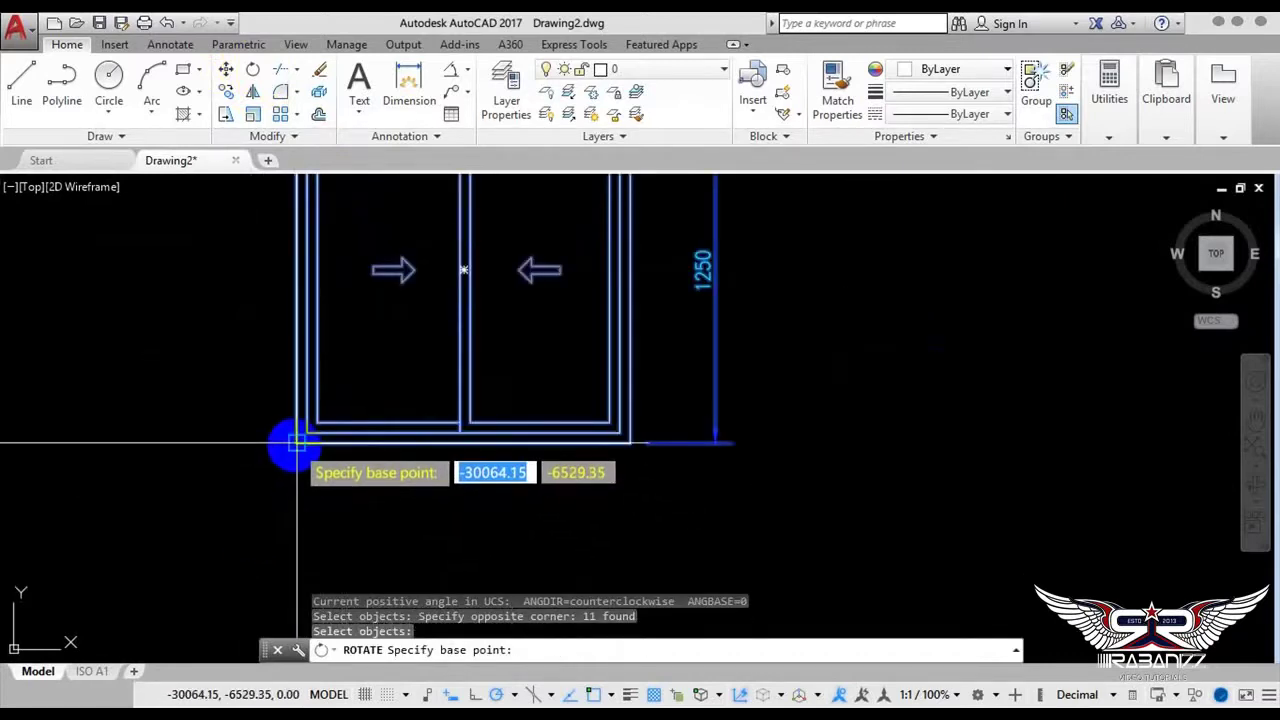
click(296, 441)
text(R)
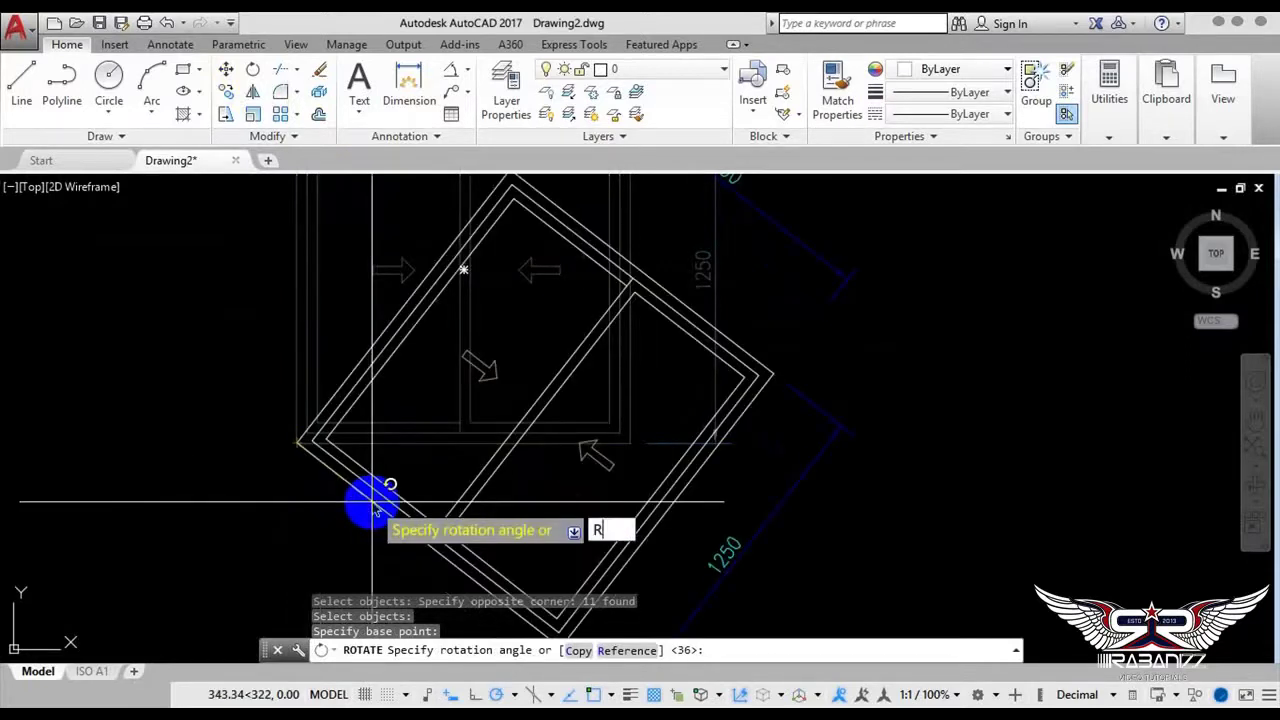
Rotate it by reference from its bottom edge to straight up, a 90° quarter turn
key(Return)
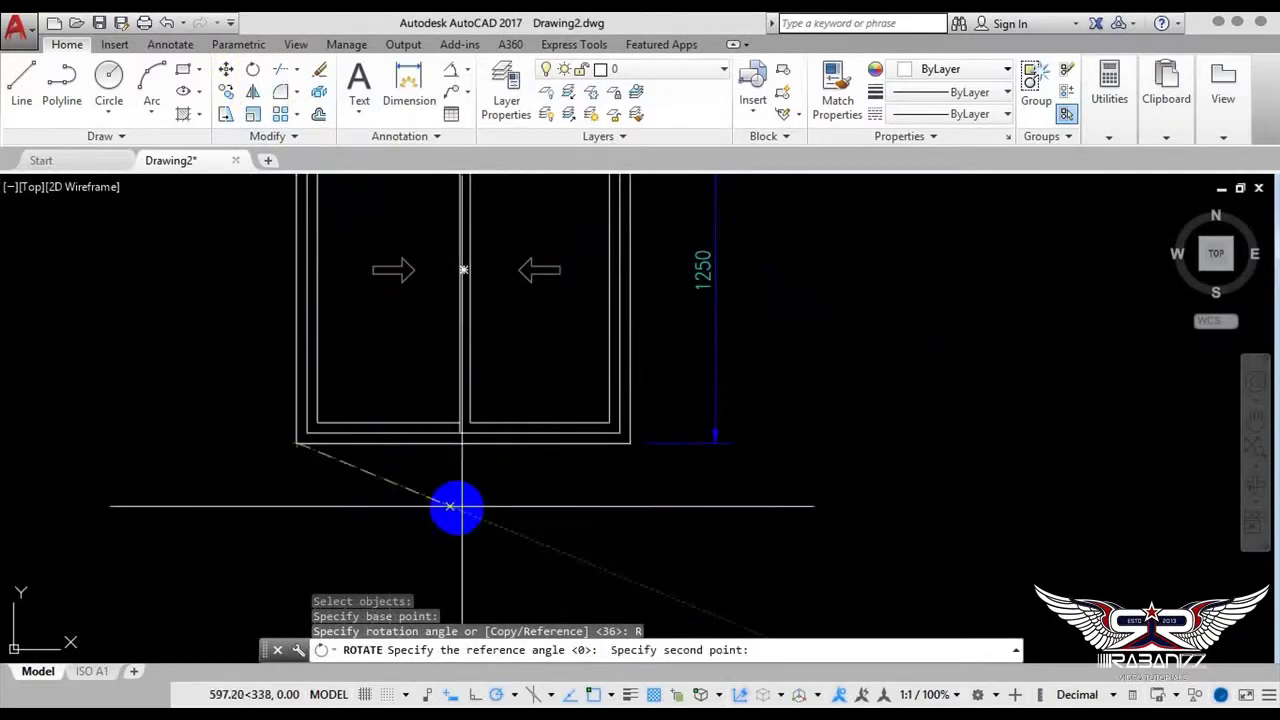
scroll(551, 471, up, 5)
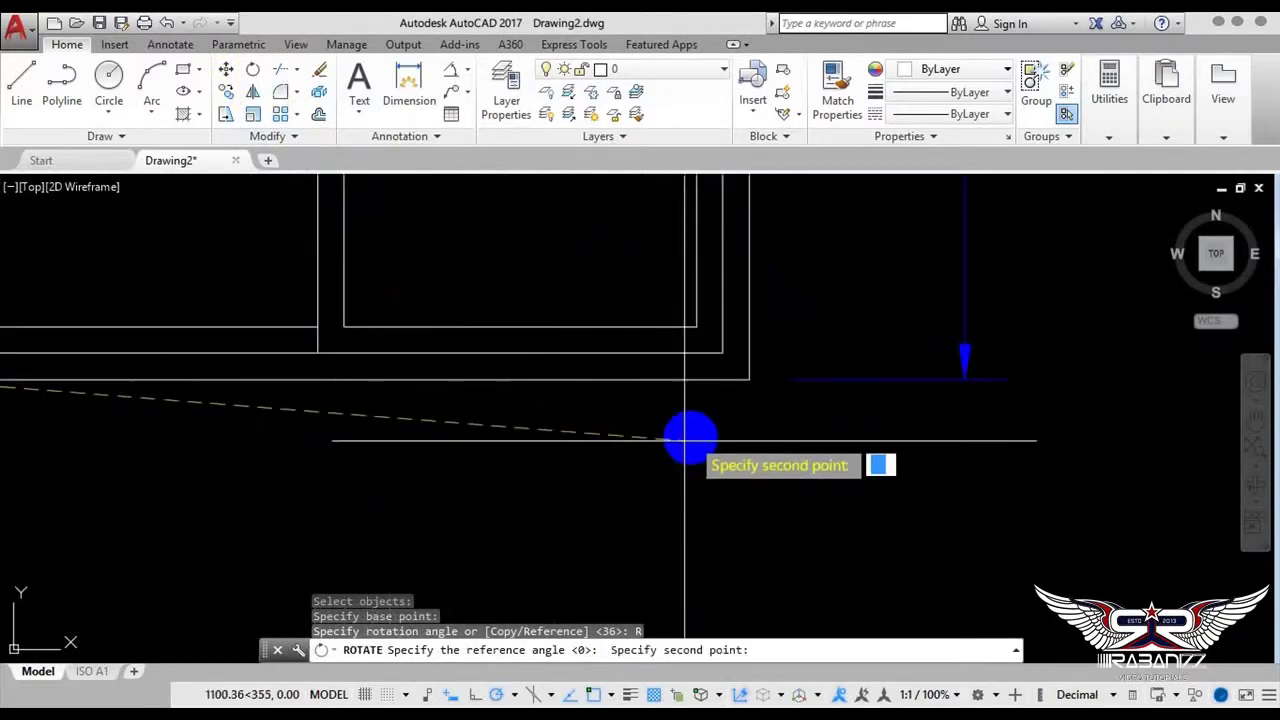
click(750, 378)
scroll(750, 378, down, 3)
scroll(750, 378, down, 2)
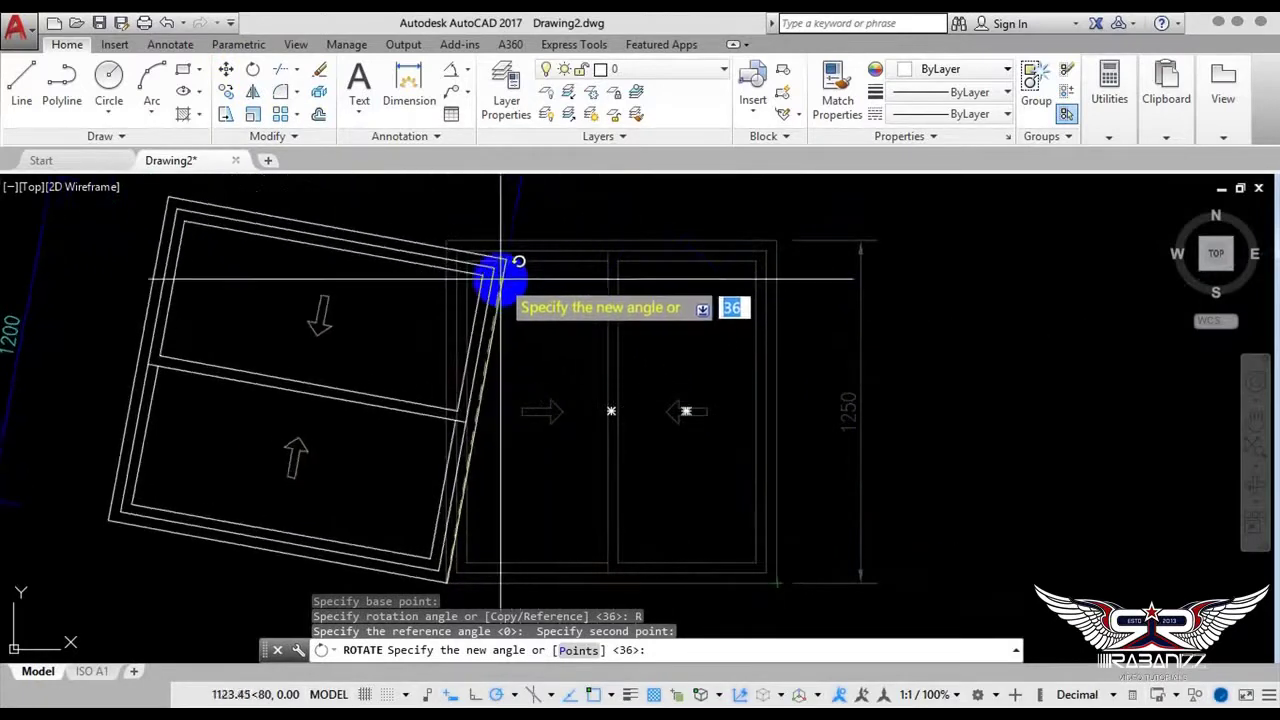
scroll(437, 223, up, 2)
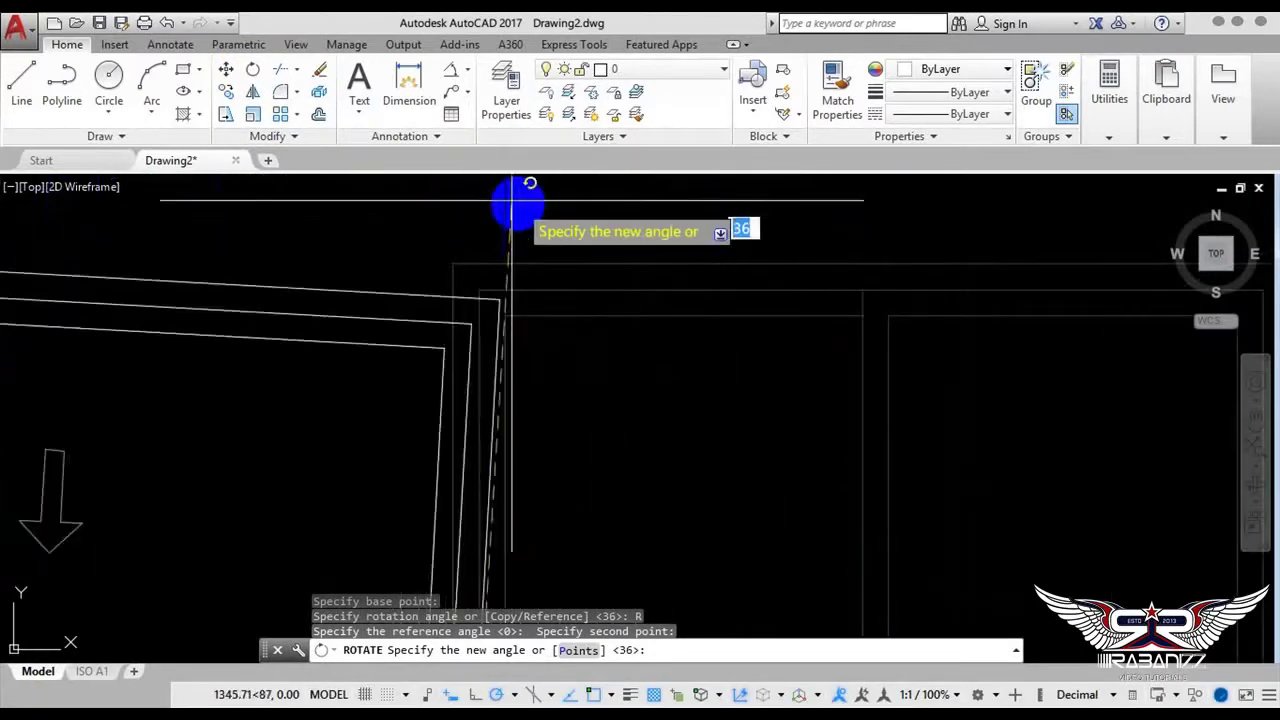
scroll(514, 200, up, 1)
scroll(455, 263, down, 3)
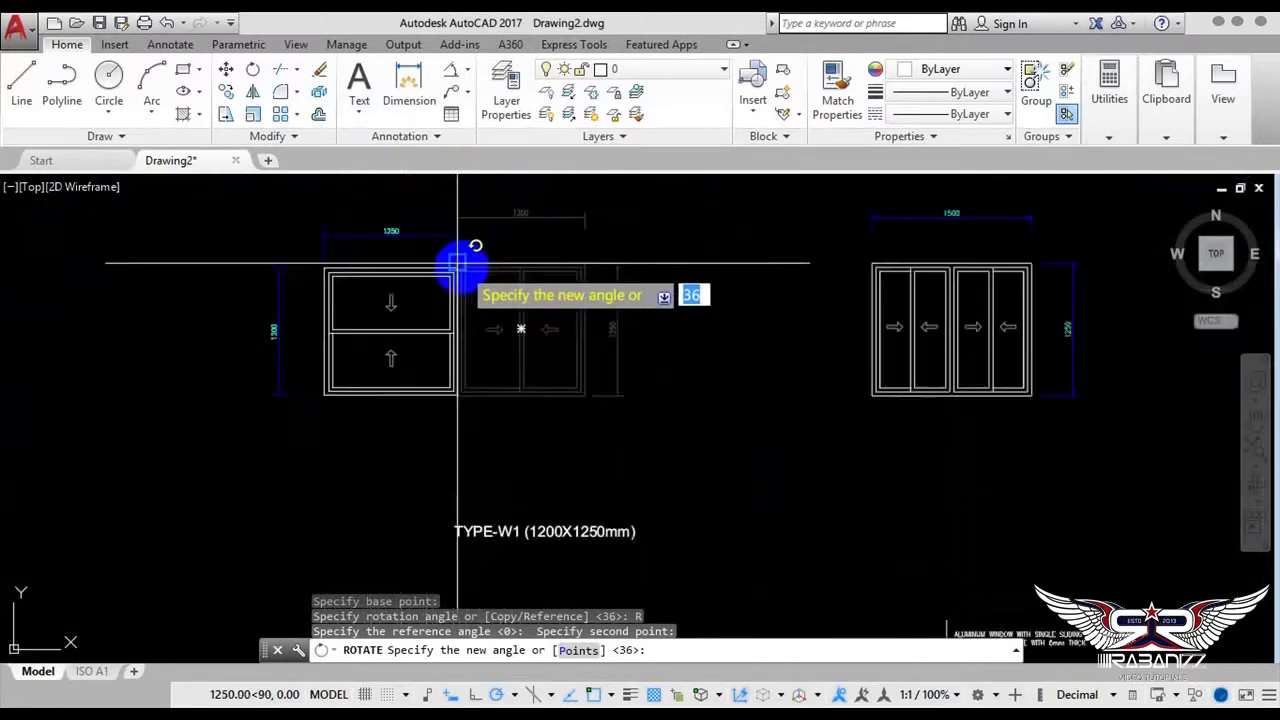
scroll(594, 343, down, 2)
scroll(503, 280, up, 4)
scroll(491, 313, down, 2)
scroll(550, 300, up, 3)
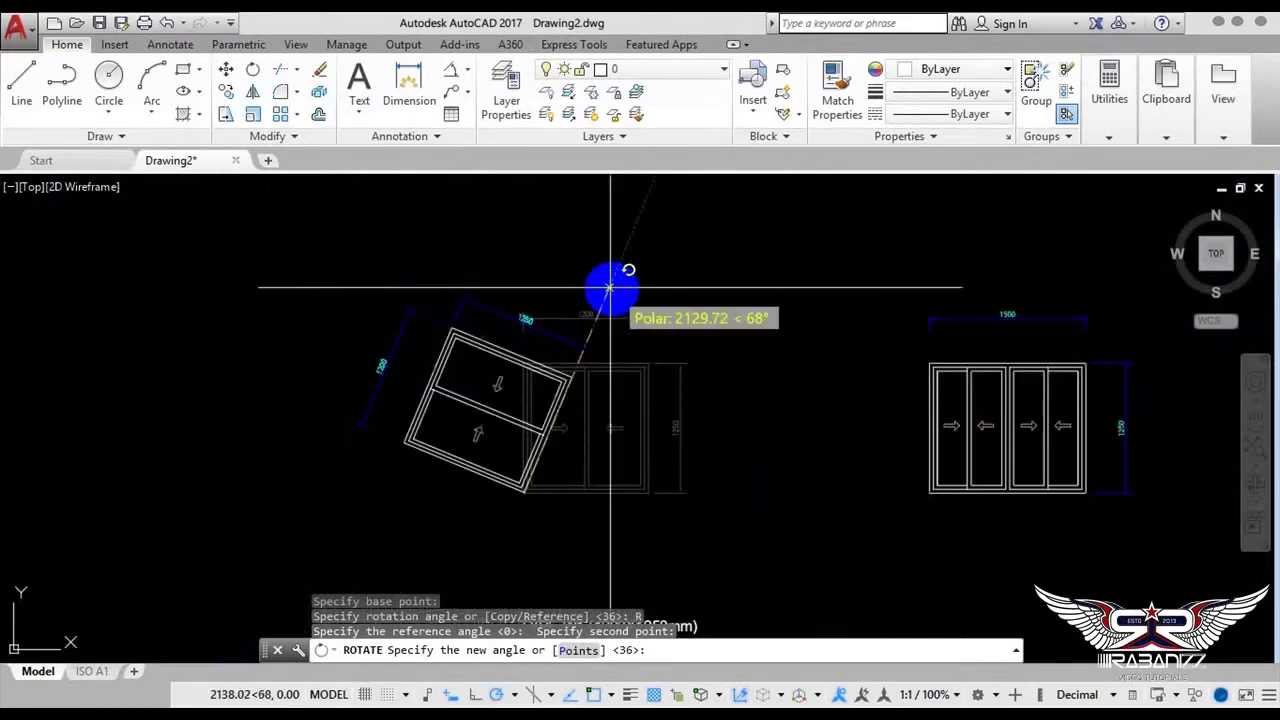
scroll(495, 350, up, 2)
scroll(318, 268, down, 3)
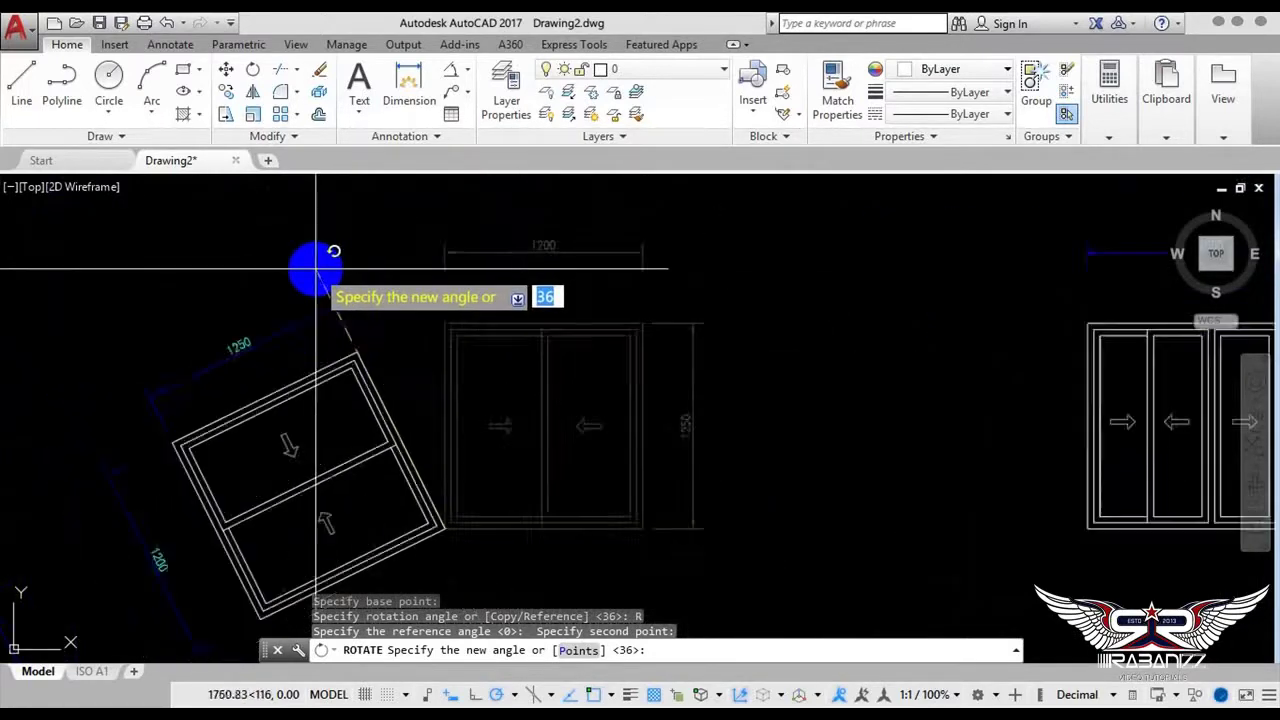
scroll(260, 265, down, 2)
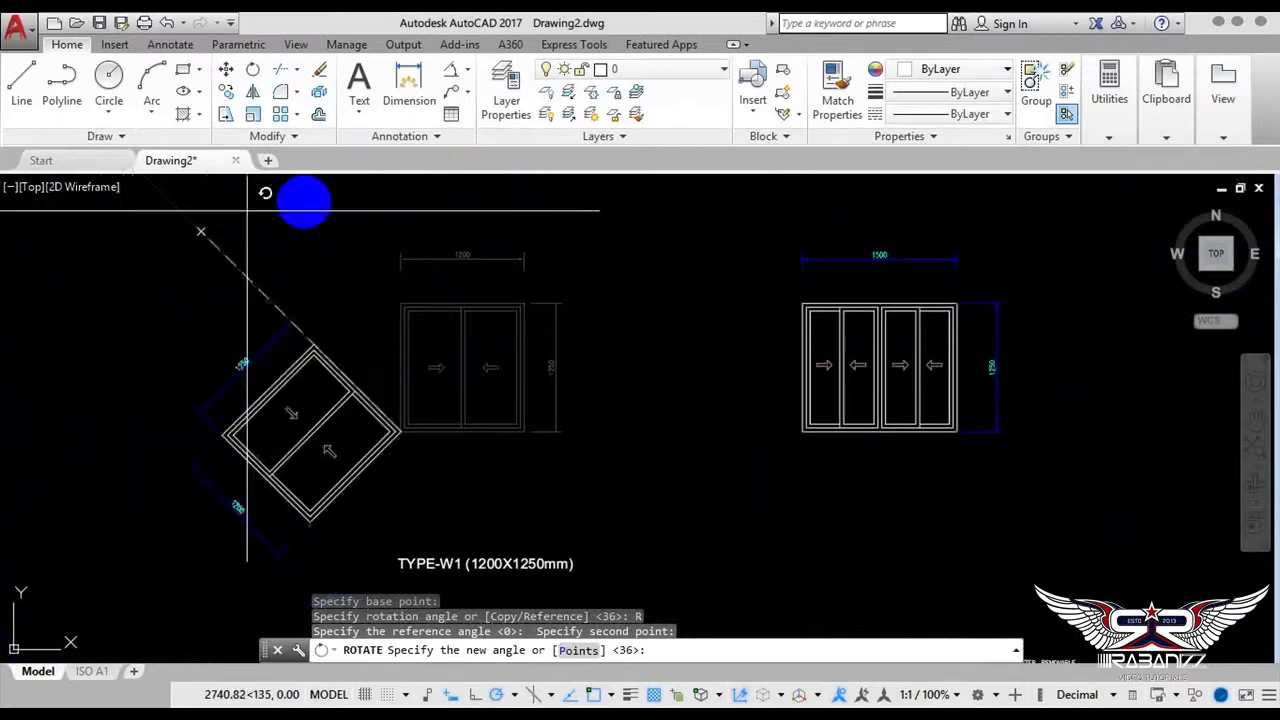
scroll(371, 300, up, 5)
scroll(425, 280, up, 2)
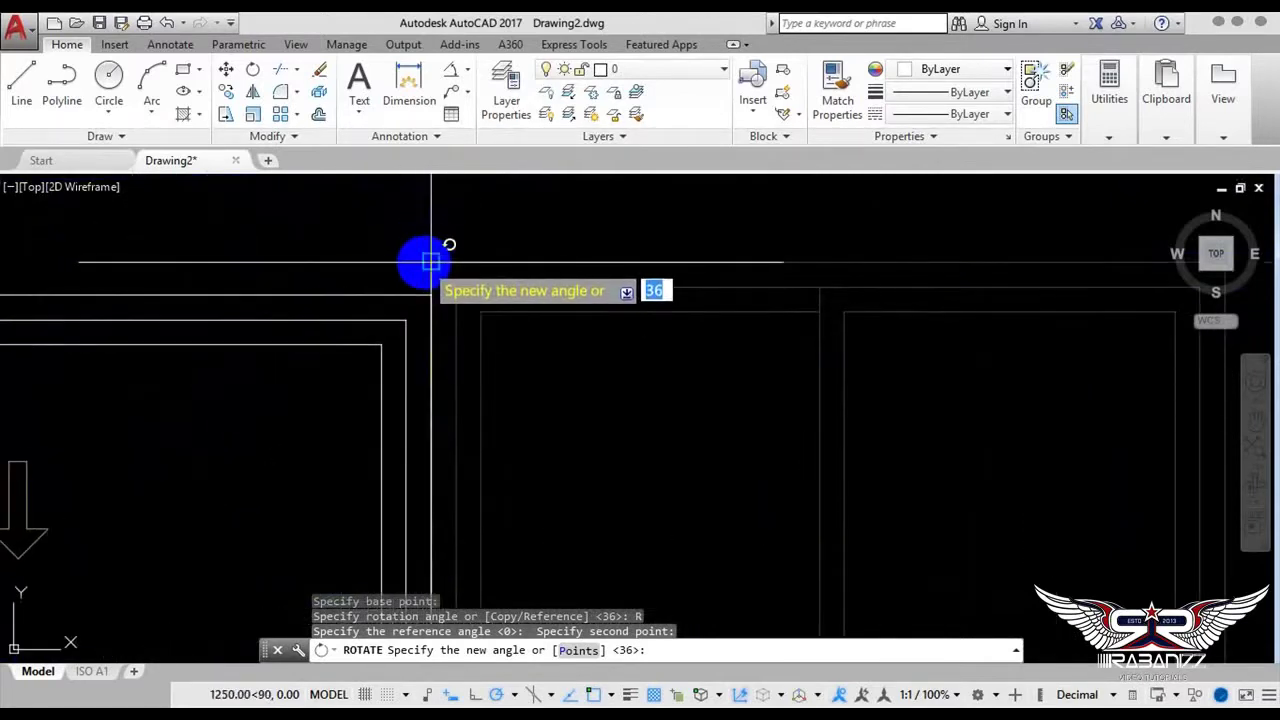
click(430, 262)
scroll(430, 262, down, 3)
middle_drag(430, 262, 542, 304)
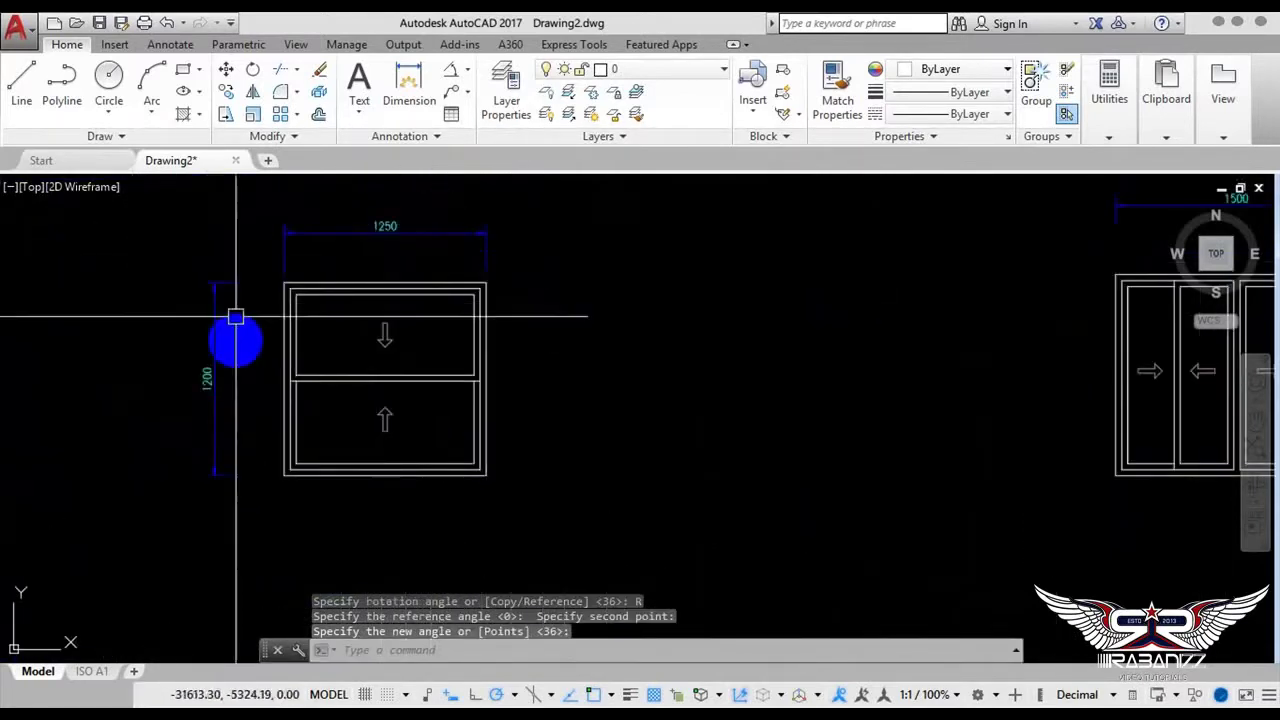
scroll(448, 413, down, 3)
scroll(723, 414, up, 1)
middle_drag(723, 414, 777, 414)
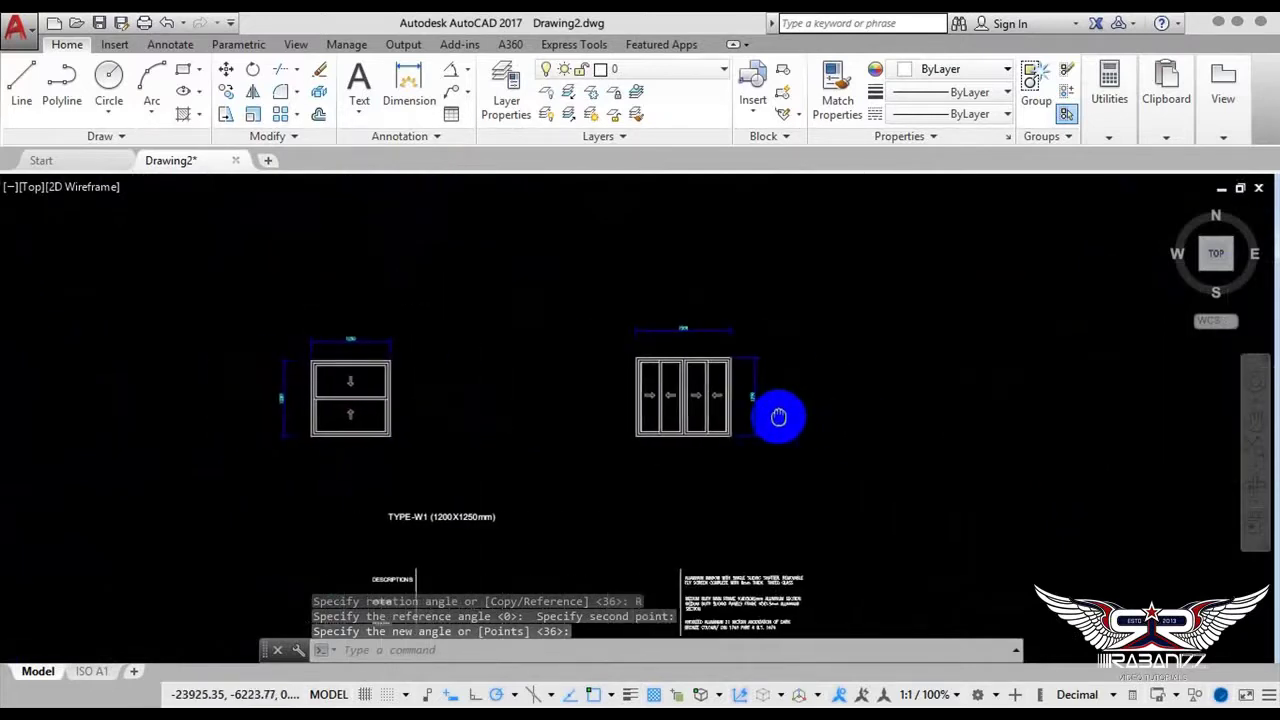
Select the 1500-wide right window and repeat Rotate, pivoting on its corner with Ortho on
click(560, 275)
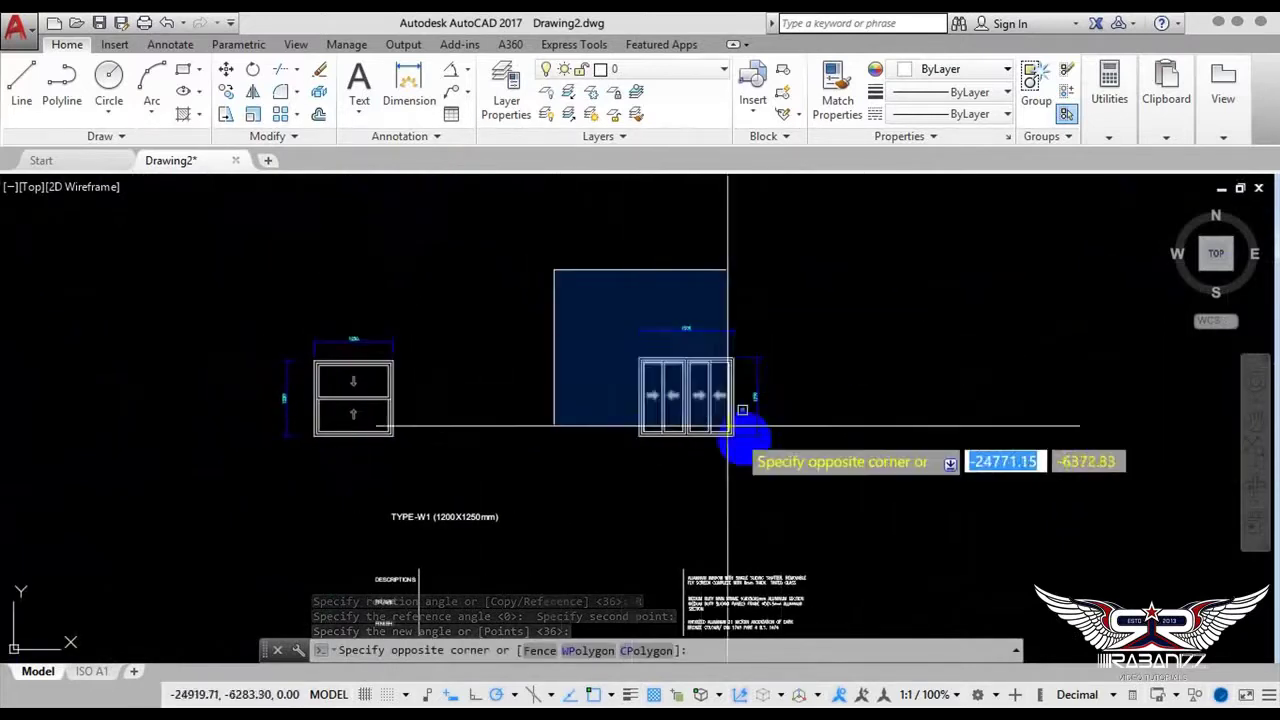
click(840, 498)
right_click(585, 249)
click(643, 260)
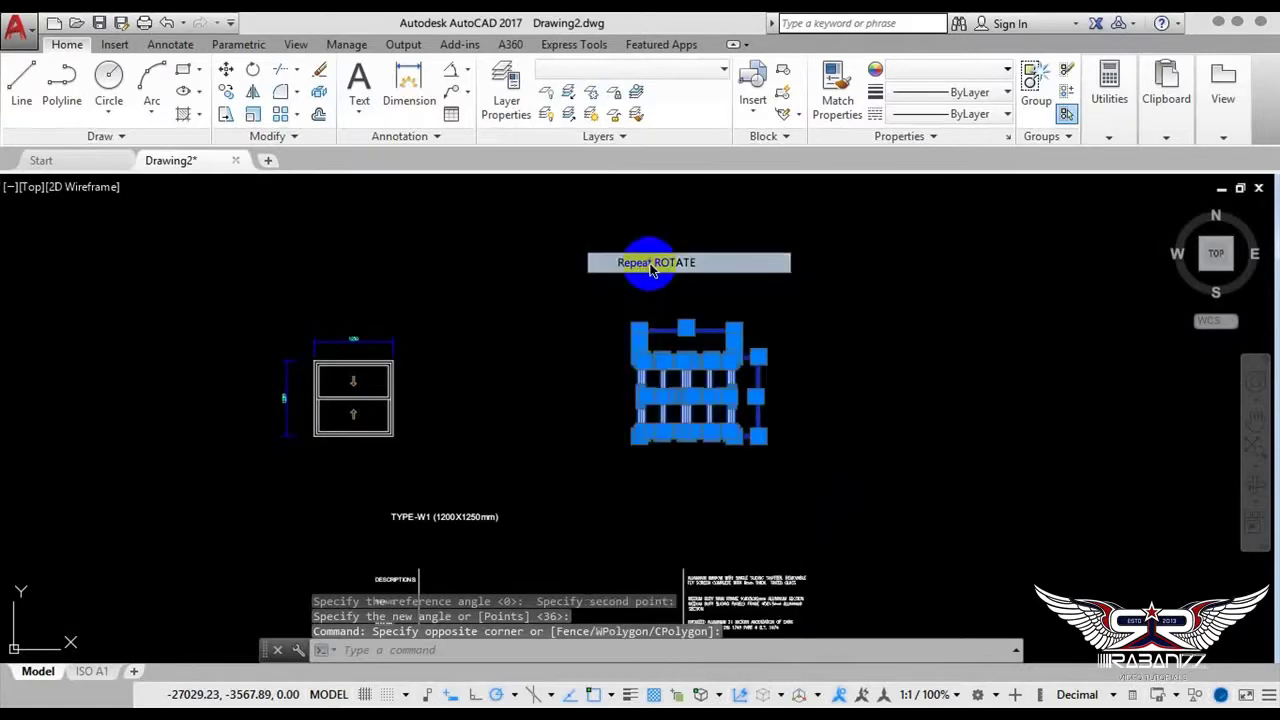
scroll(606, 405, up, 3)
scroll(612, 360, up, 3)
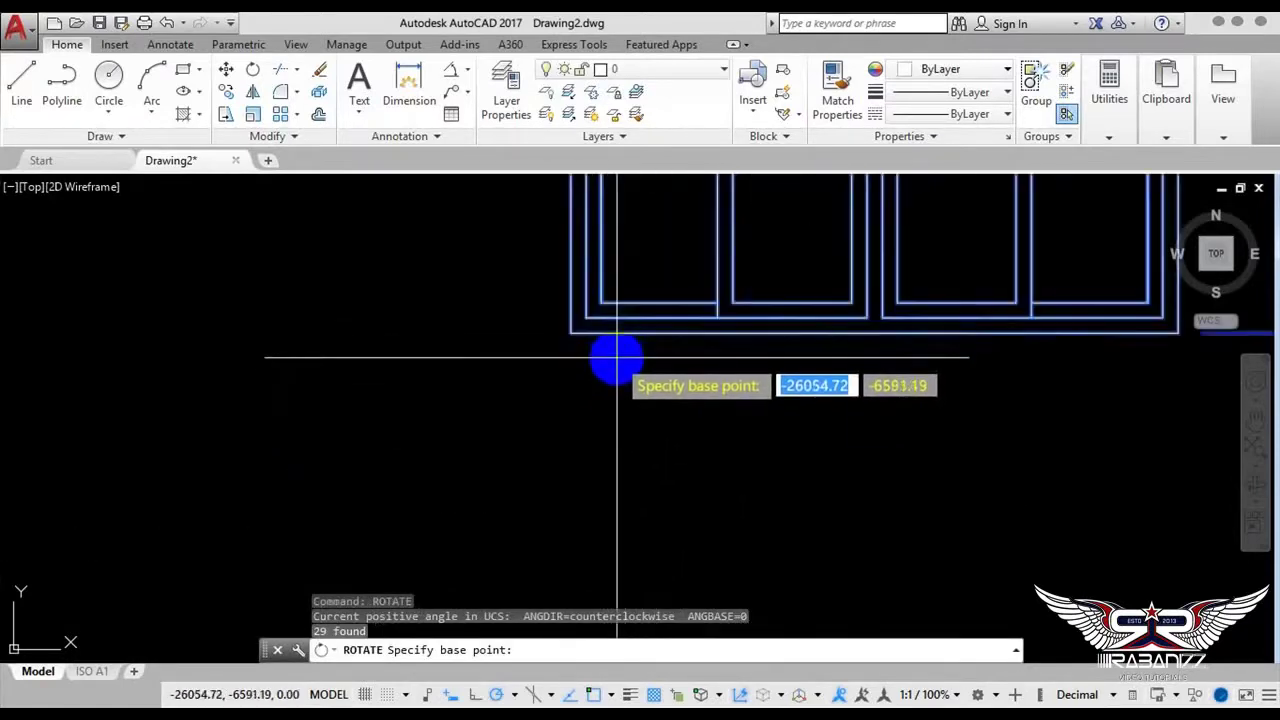
click(570, 332)
scroll(640, 420, down, 3)
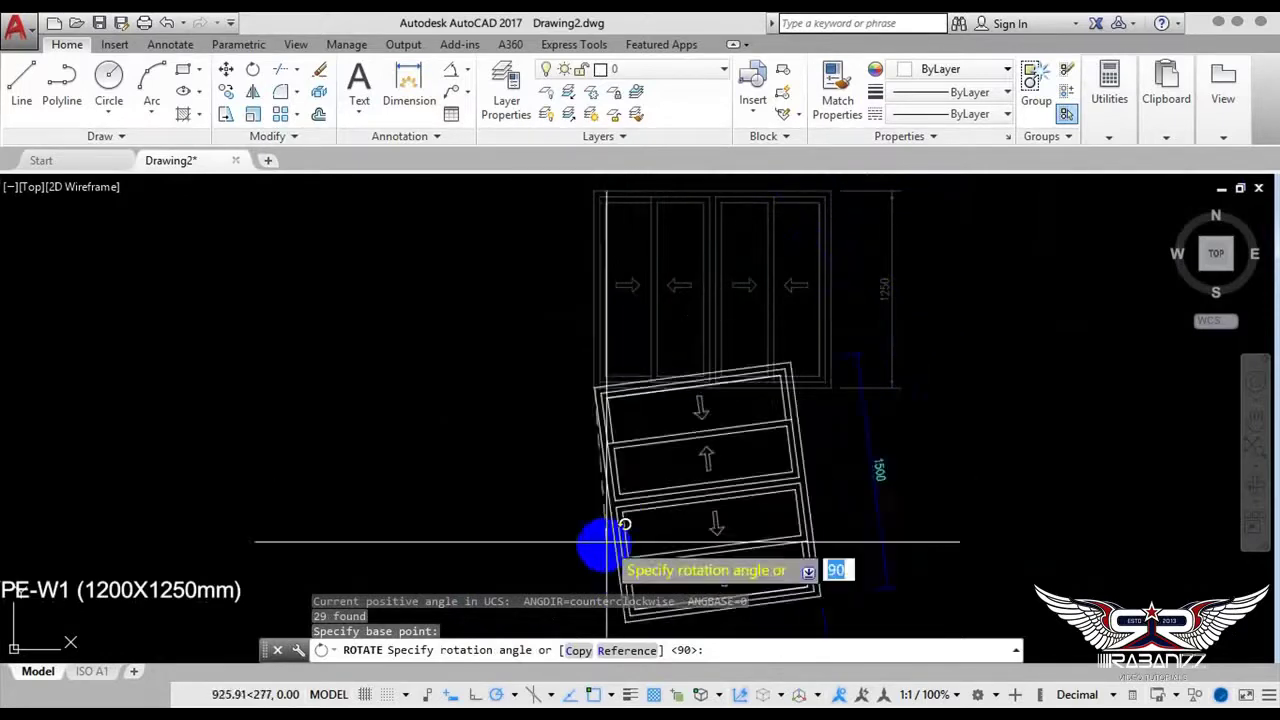
click(471, 692)
Rotate it by reference from its bottom edge to a new diagonal angle
scroll(685, 430, down, 2)
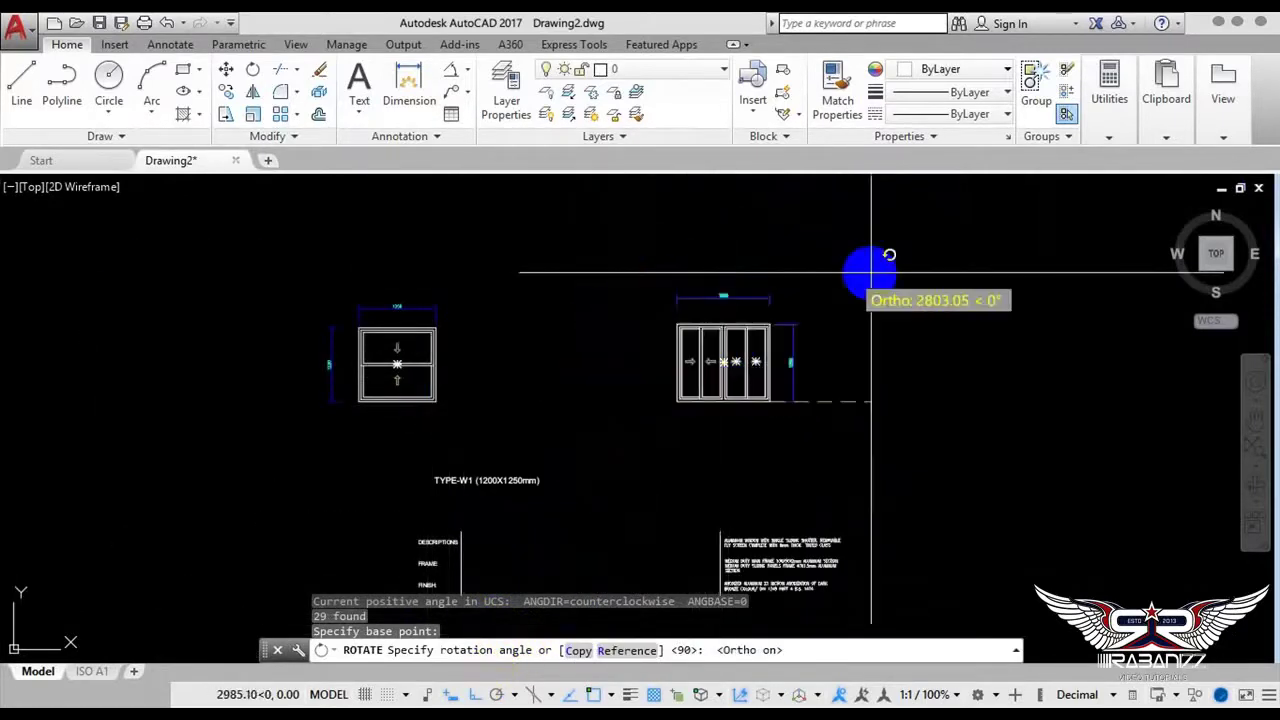
scroll(776, 395, up, 4)
text(R)
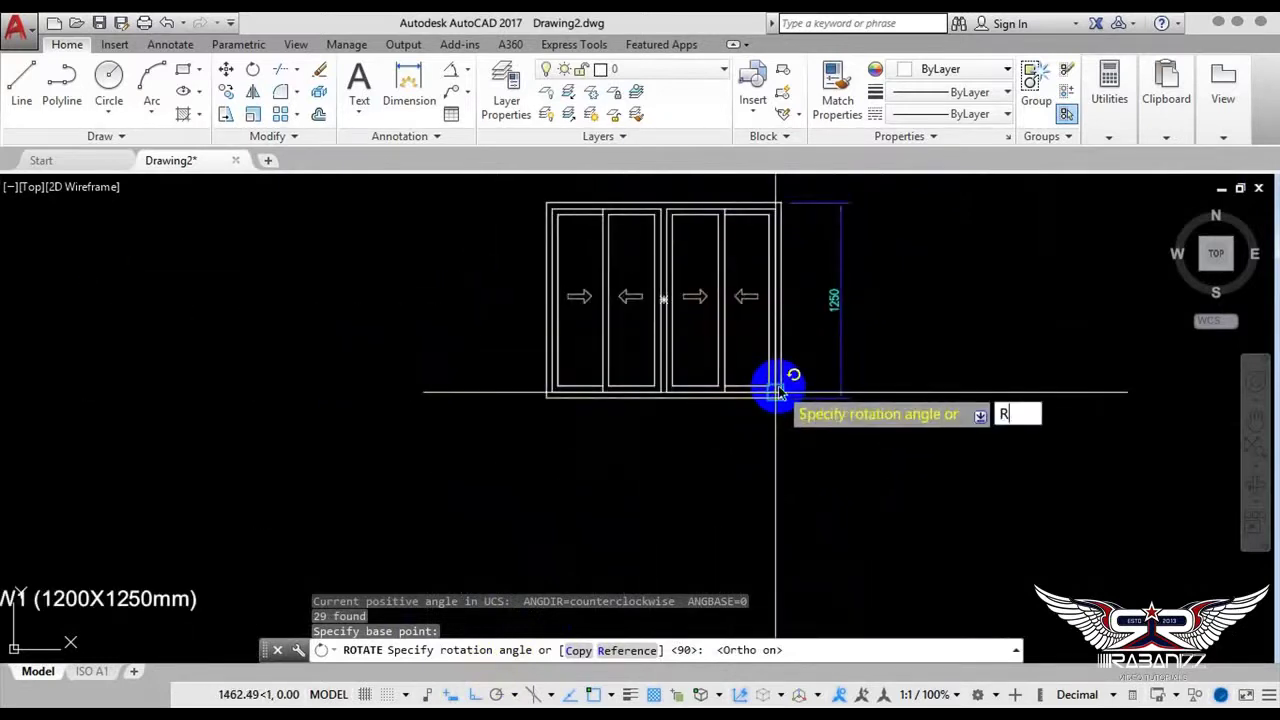
key(Return)
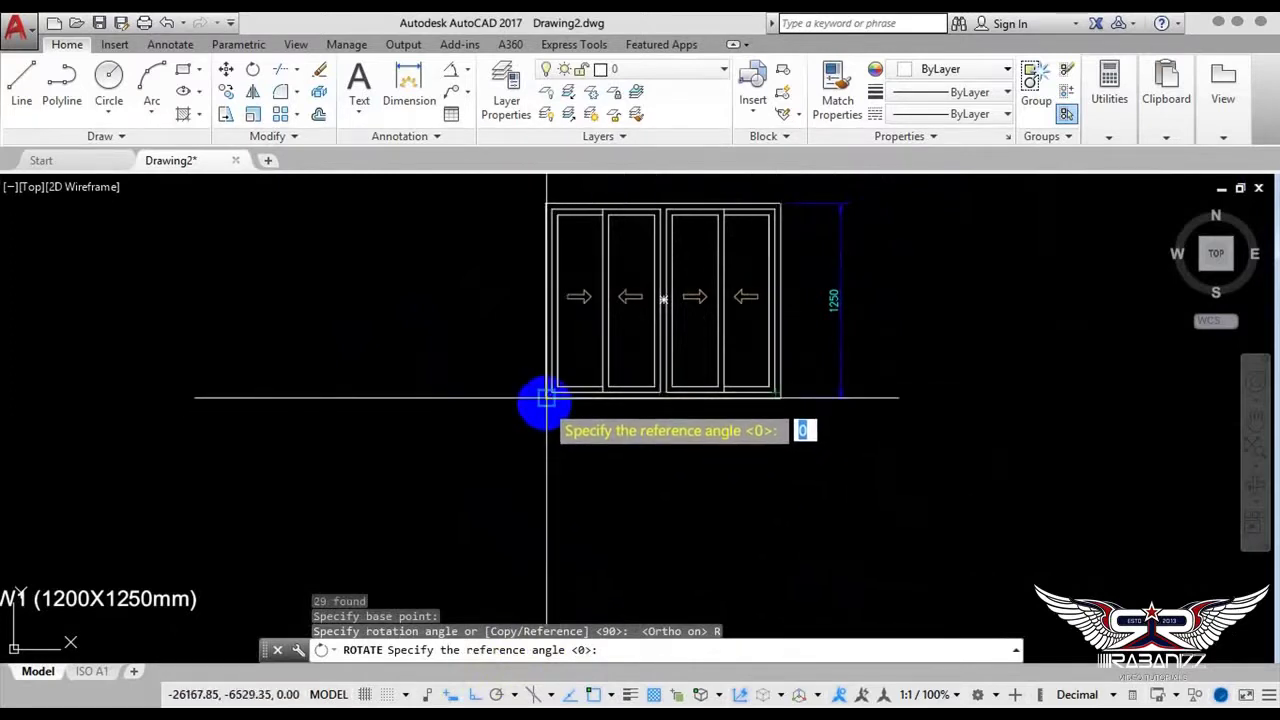
scroll(700, 400, up, 2)
middle_drag(700, 400, 700, 600)
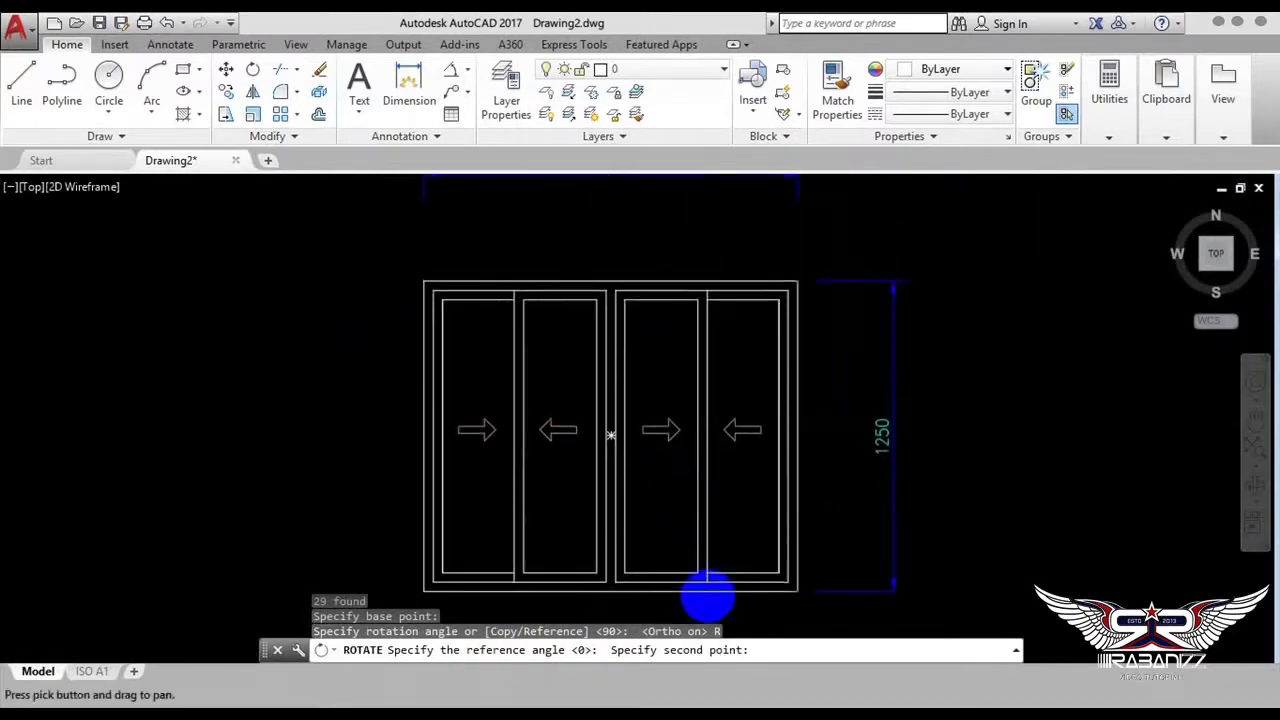
middle_drag(812, 509, 816, 475)
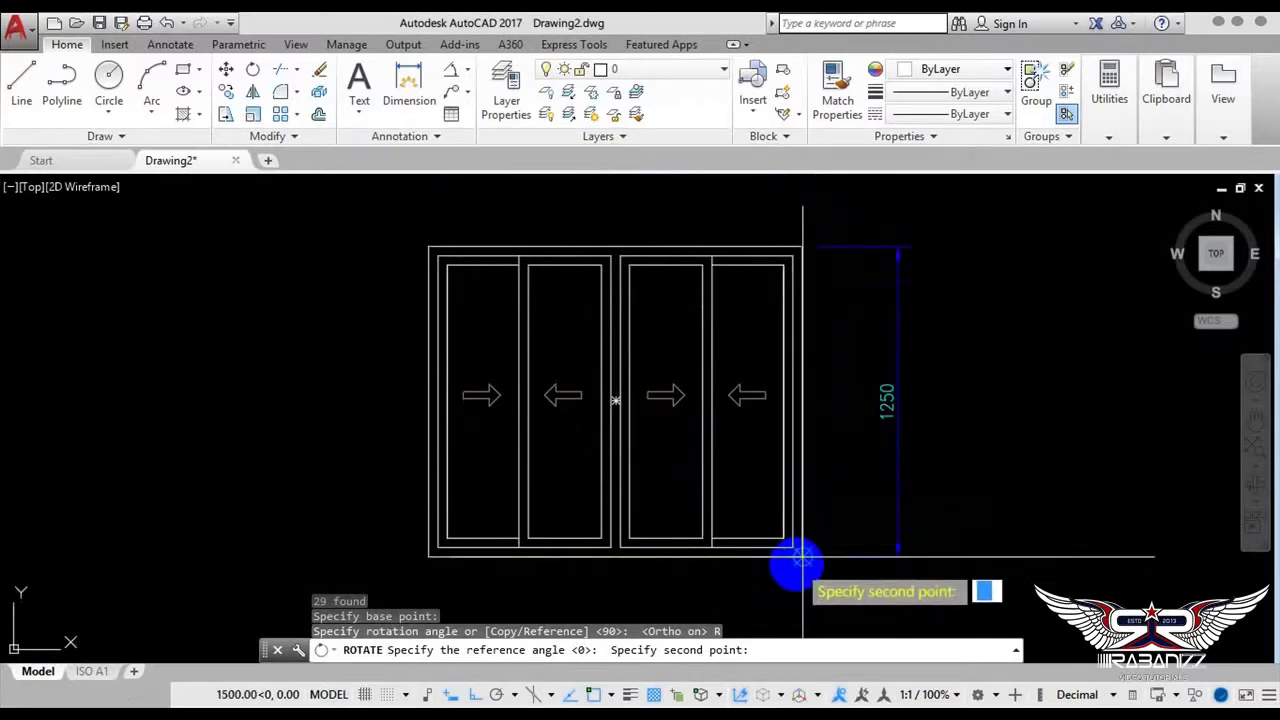
click(797, 557)
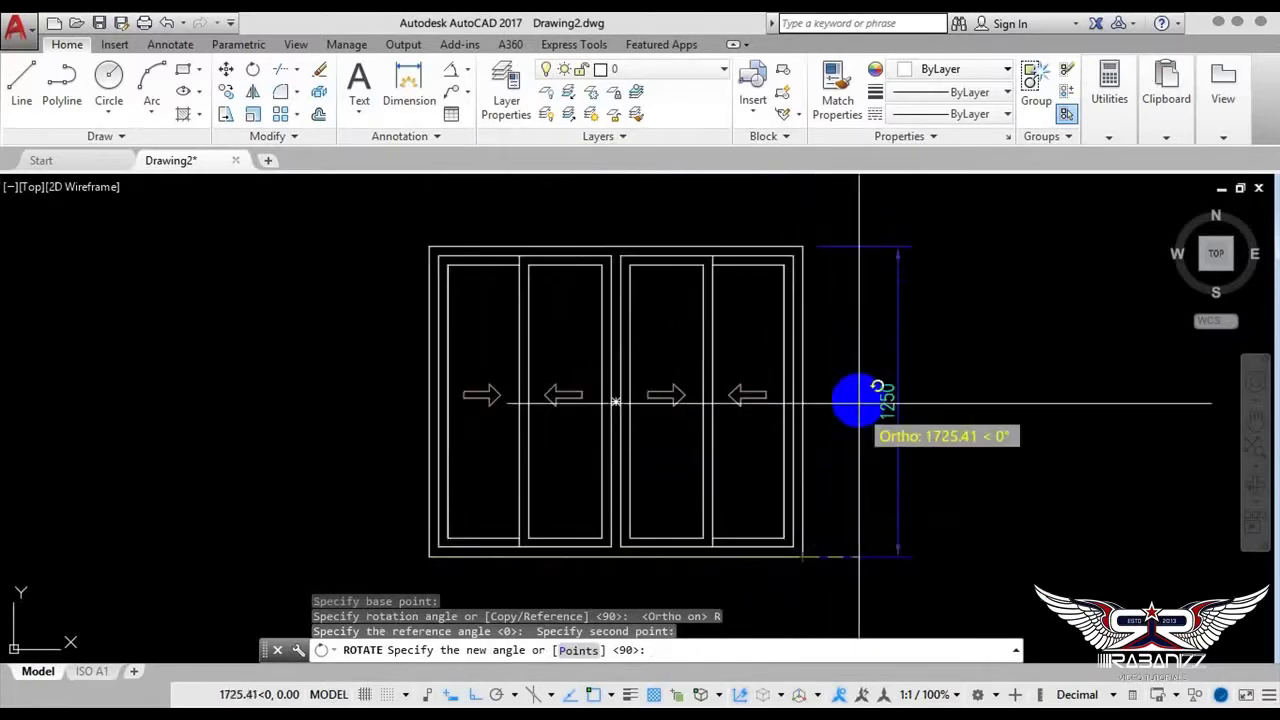
scroll(800, 240, up, 3)
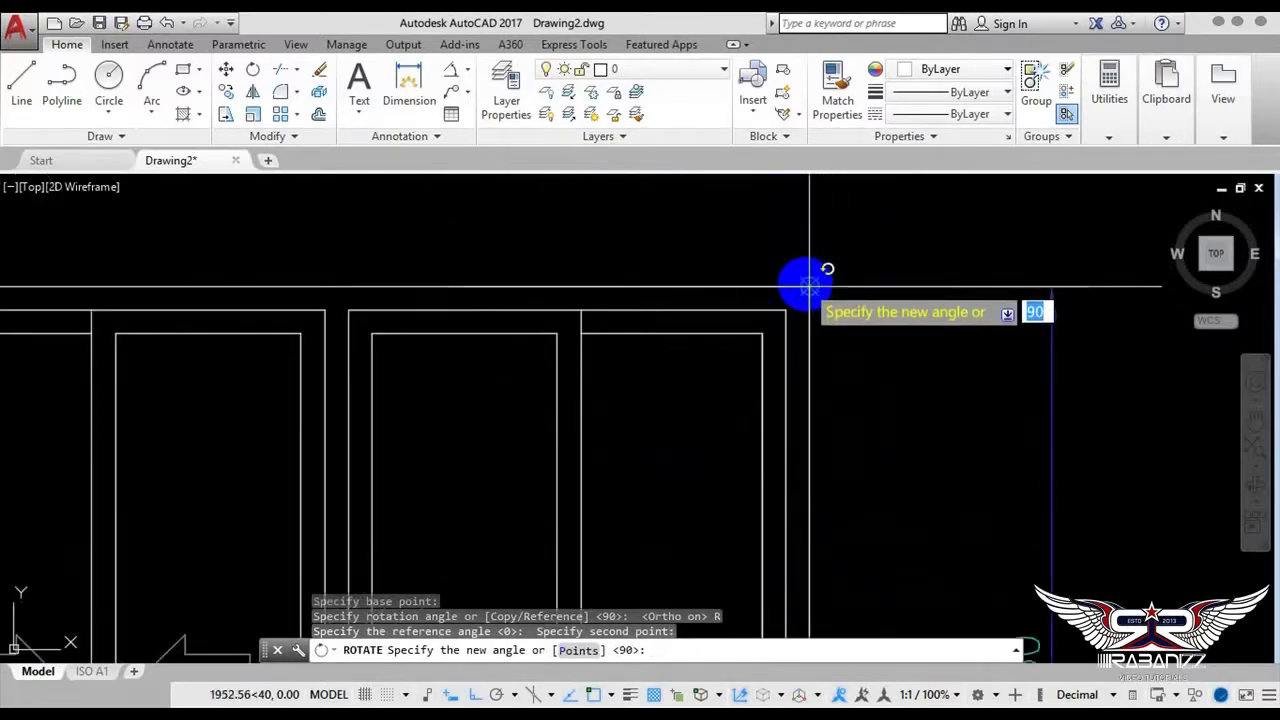
scroll(808, 285, down, 2)
click(806, 284)
scroll(806, 284, down, 3)
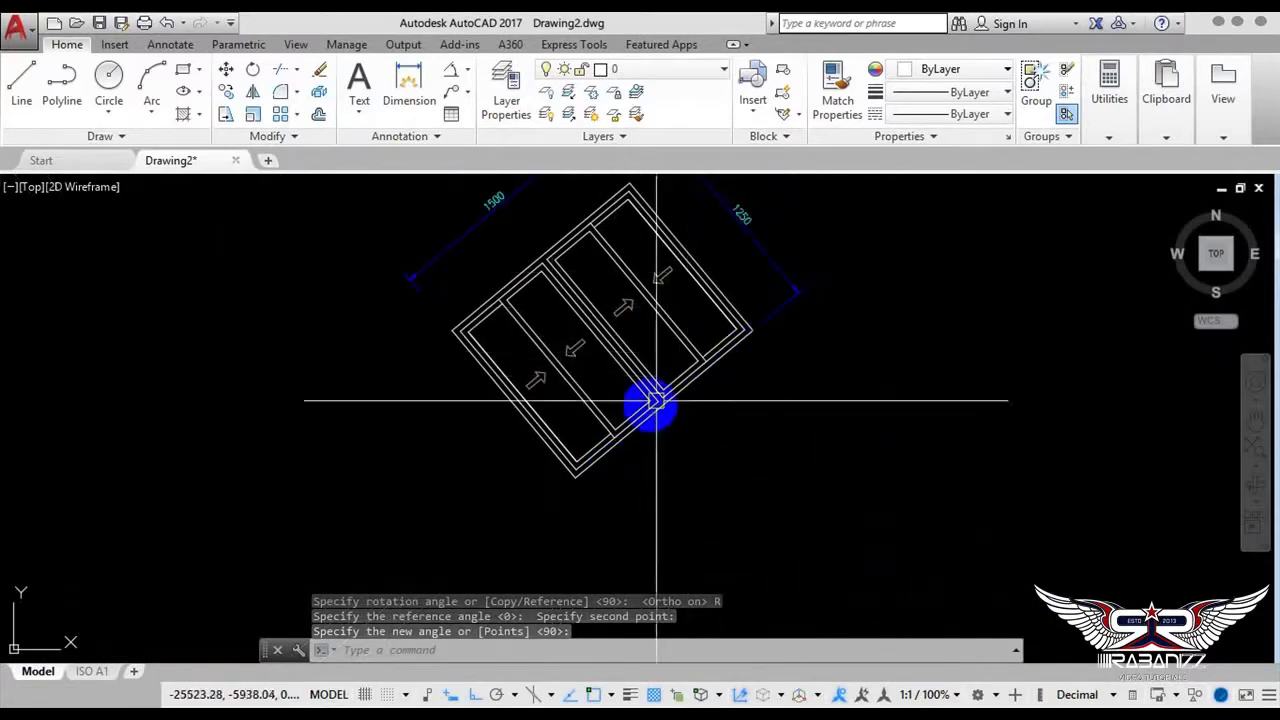
scroll(699, 429, down, 2)
scroll(699, 429, down, 2)
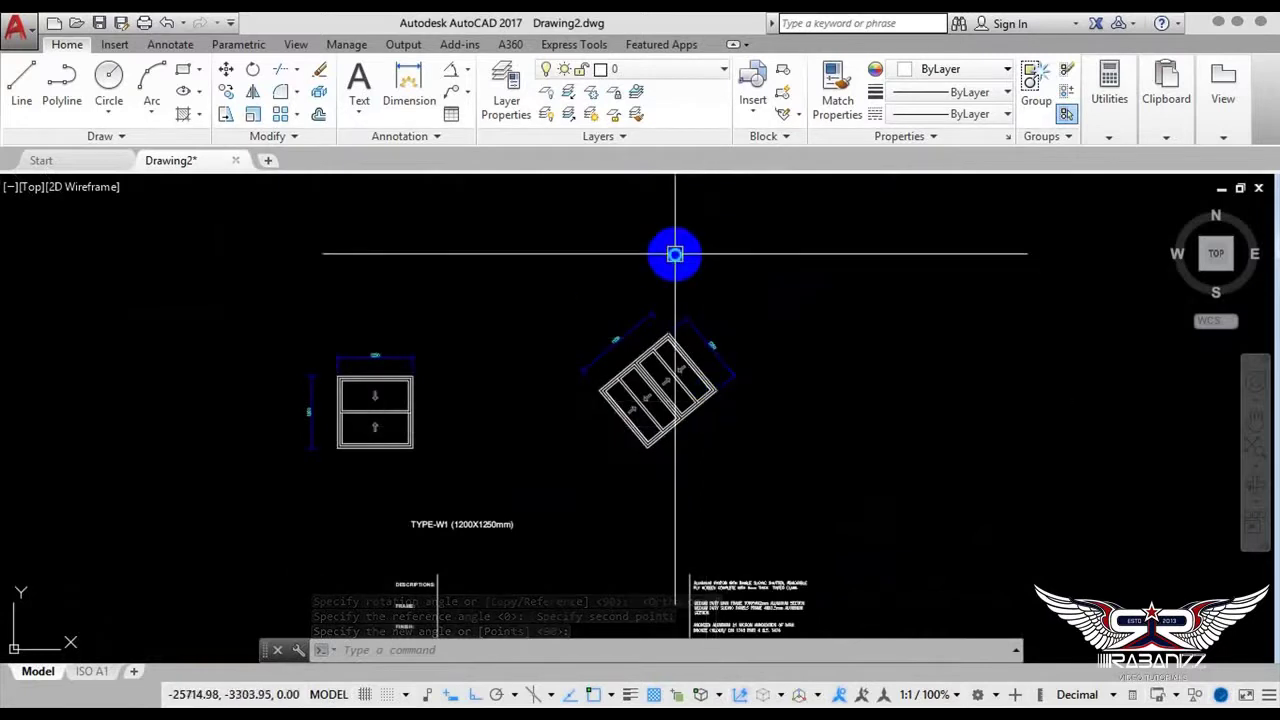
Draw a long horizontal line from the tilted window's bottom corner to the right
right_click(677, 257)
click(708, 267)
click(463, 271)
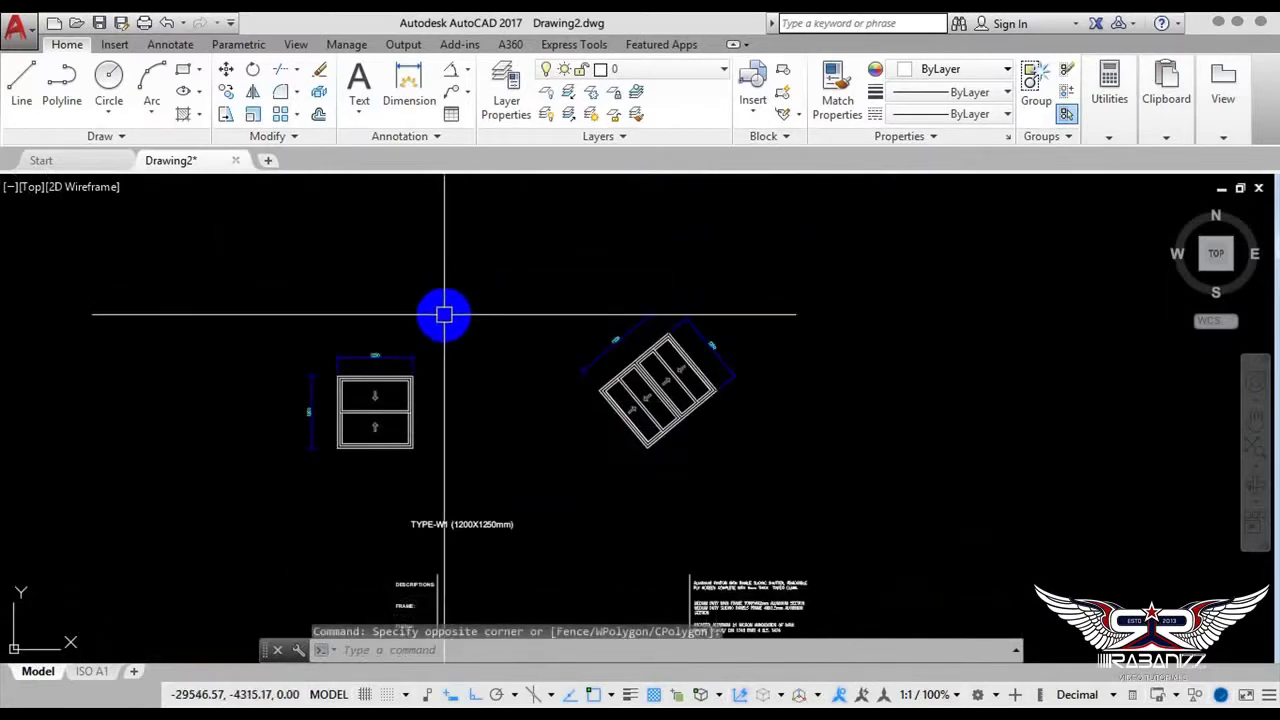
click(21, 105)
click(648, 447)
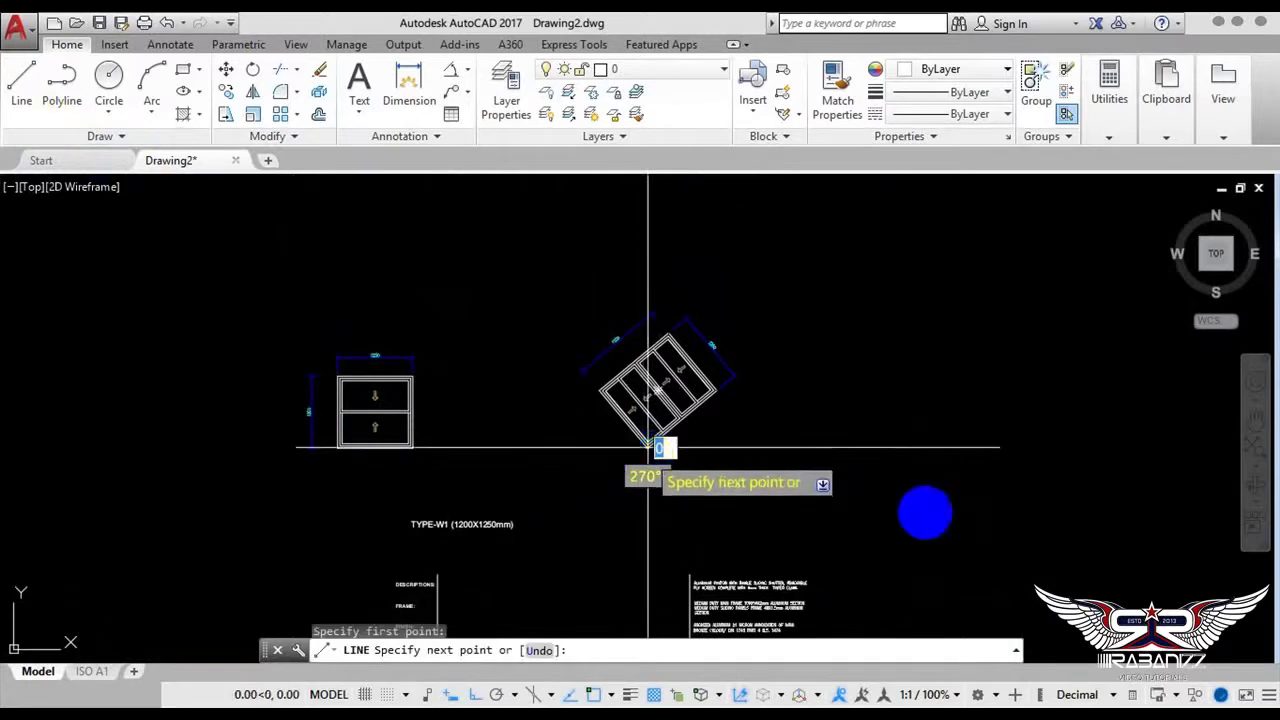
click(1113, 526)
key(Return)
Change the new line's colour to red
scroll(734, 423, up, 2)
scroll(745, 435, up, 1)
click(757, 449)
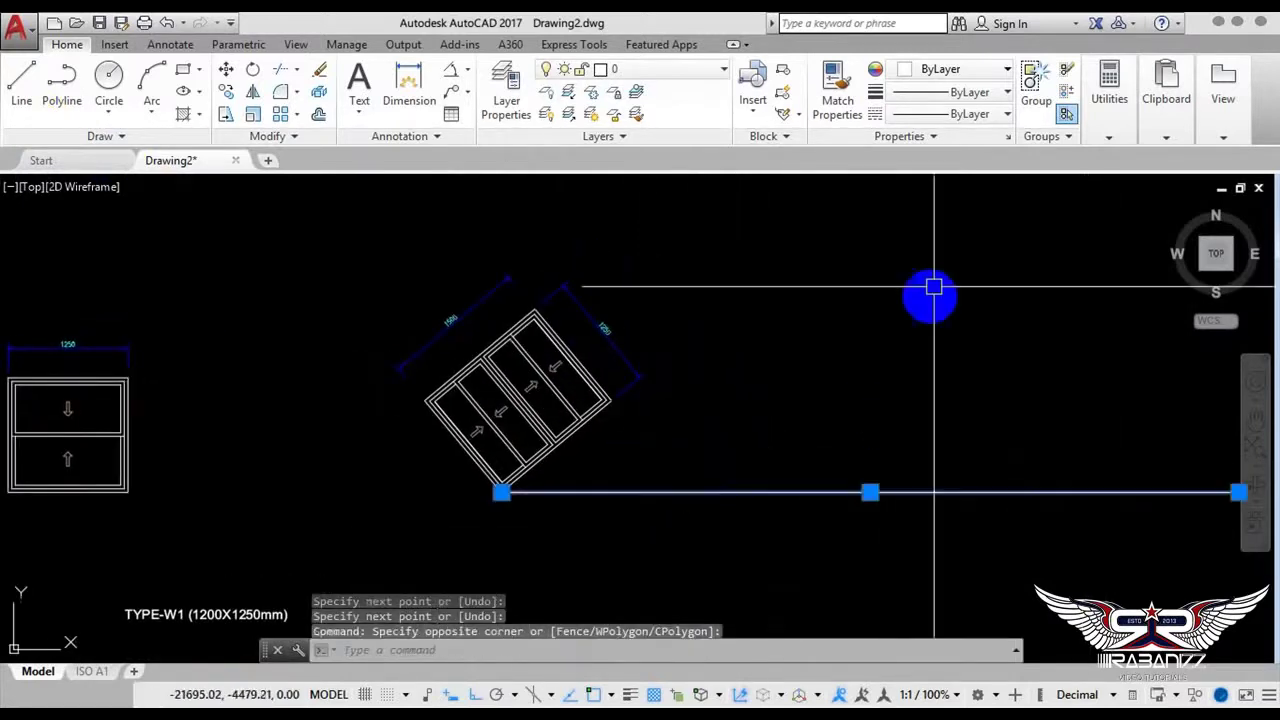
click(940, 70)
click(955, 176)
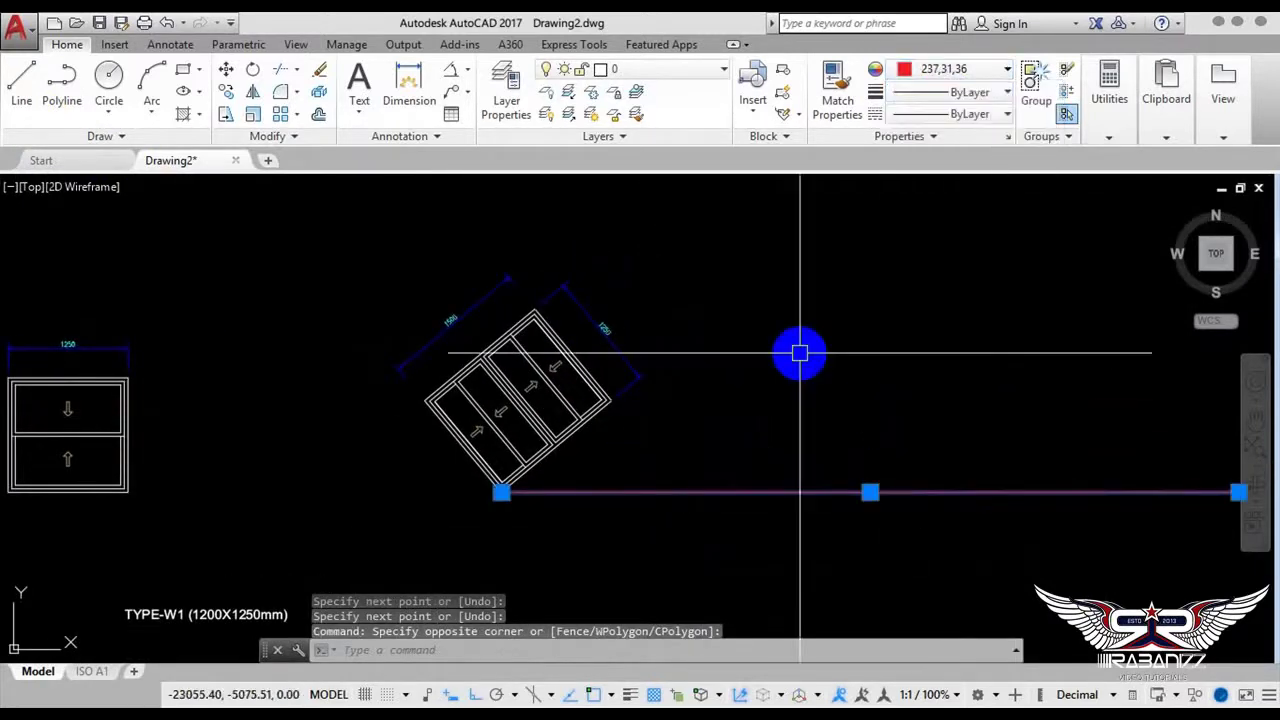
key(Escape)
Start RO on the tilted window, pivoting on its bottom corner
right_click(329, 228)
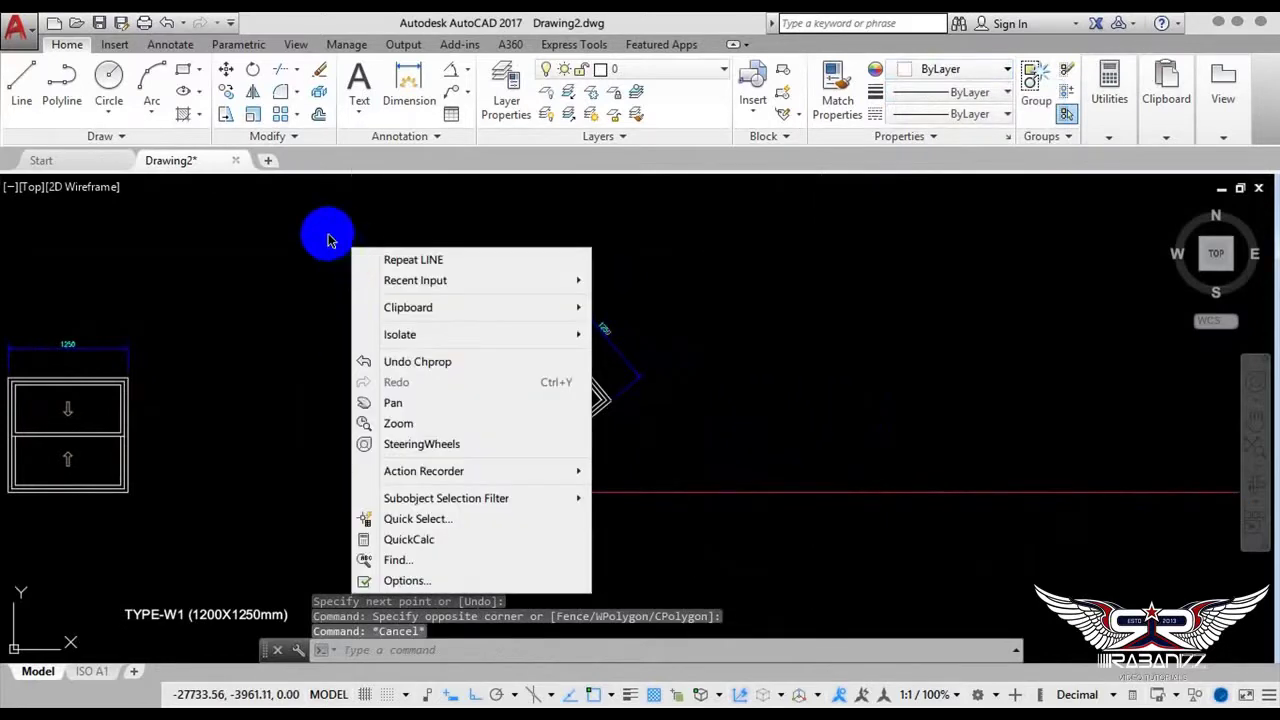
click(260, 256)
text(O)
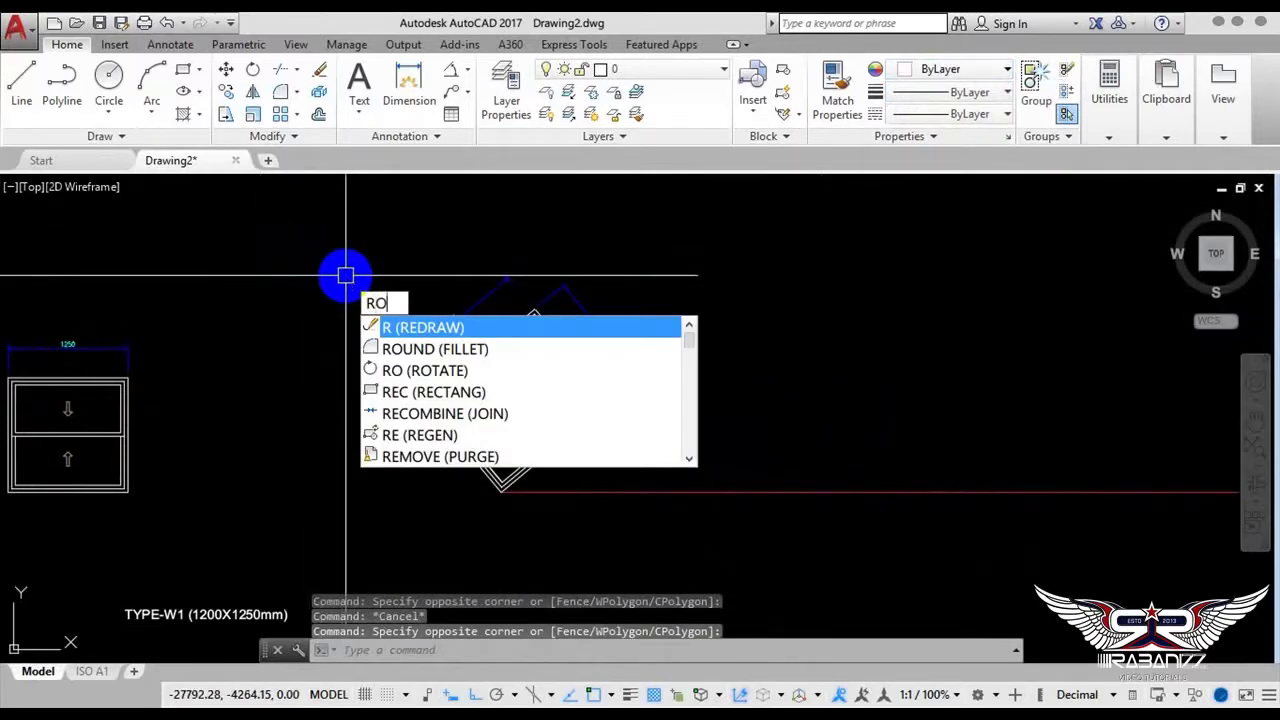
key(Return)
click(338, 232)
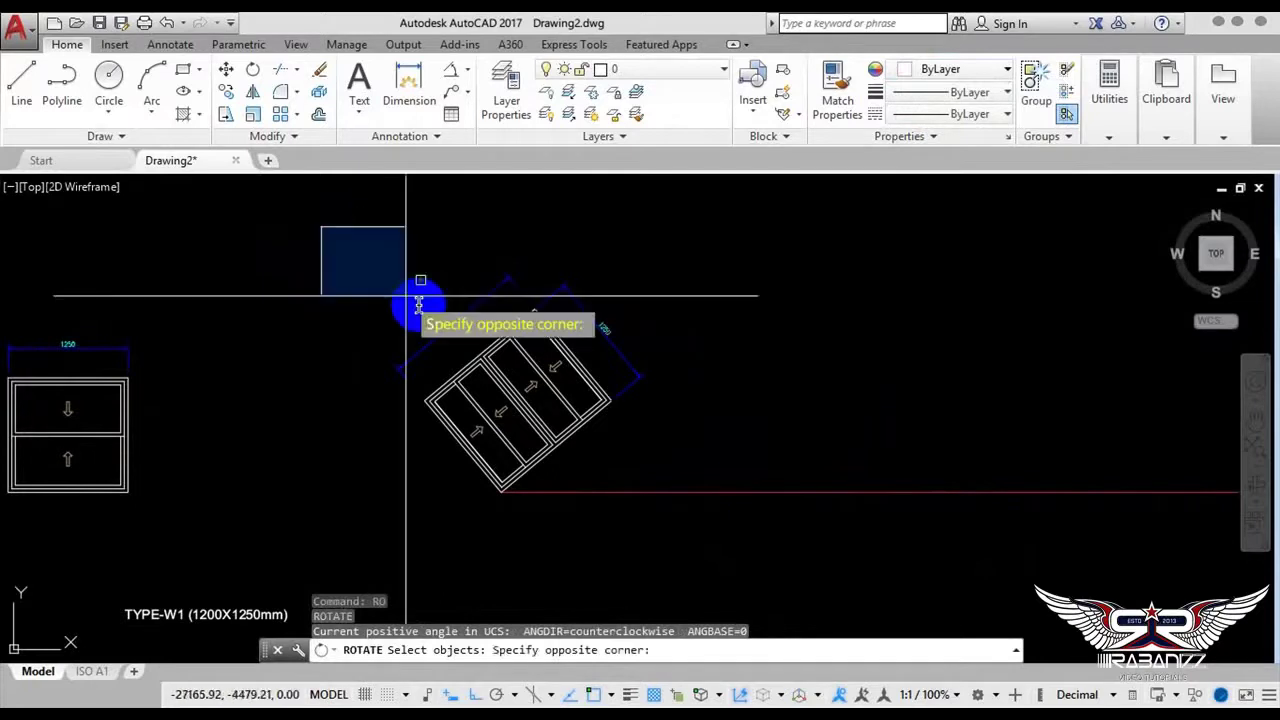
click(687, 535)
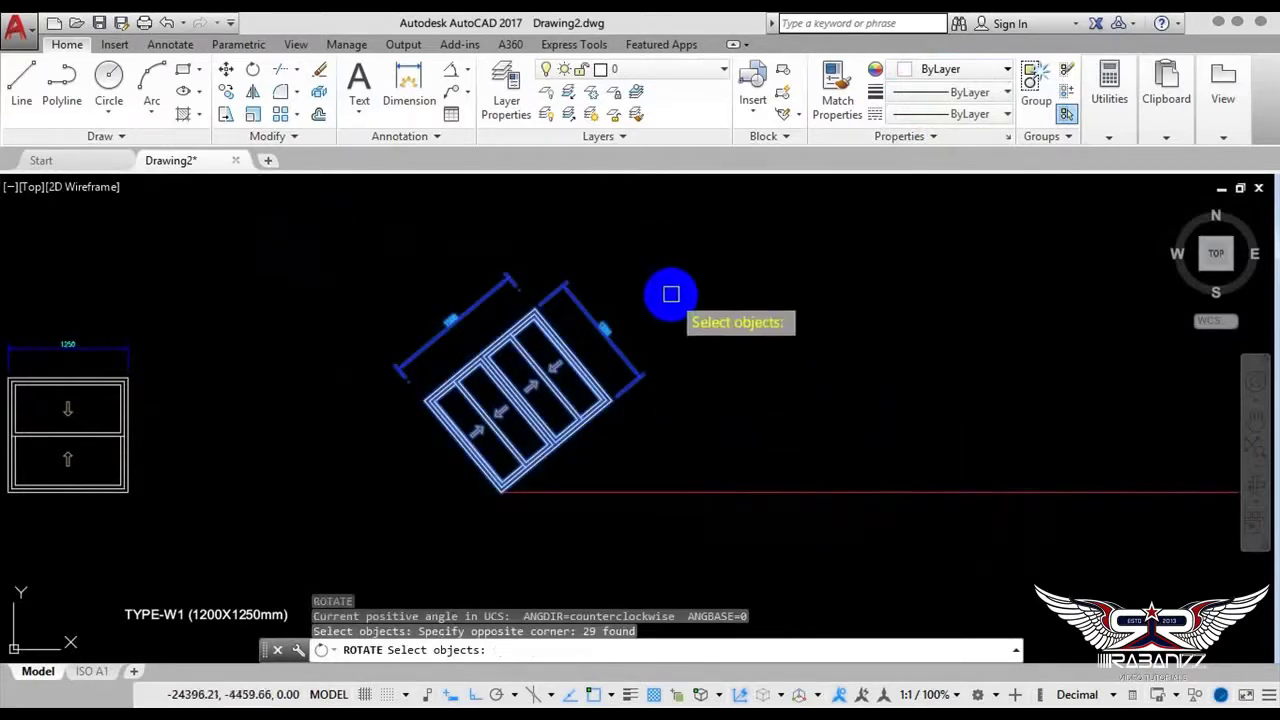
key(Return)
scroll(500, 491, up, 3)
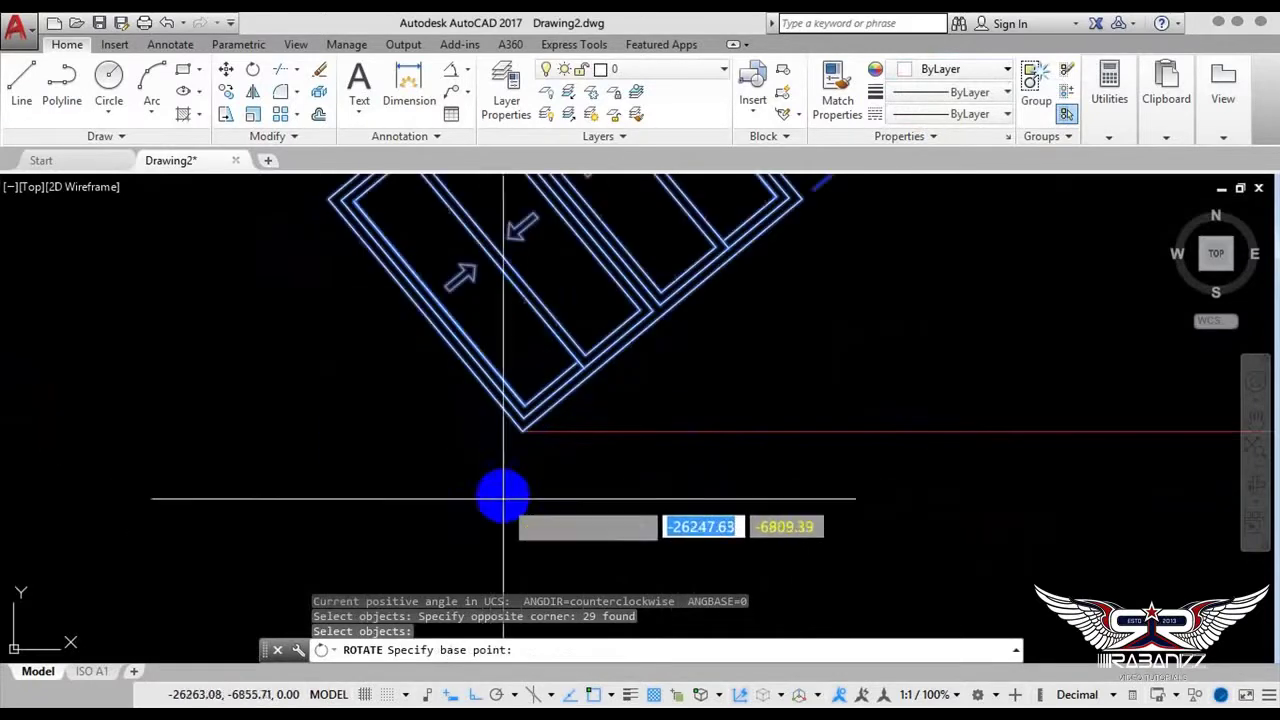
scroll(535, 420, up, 2)
click(526, 400)
text(R)
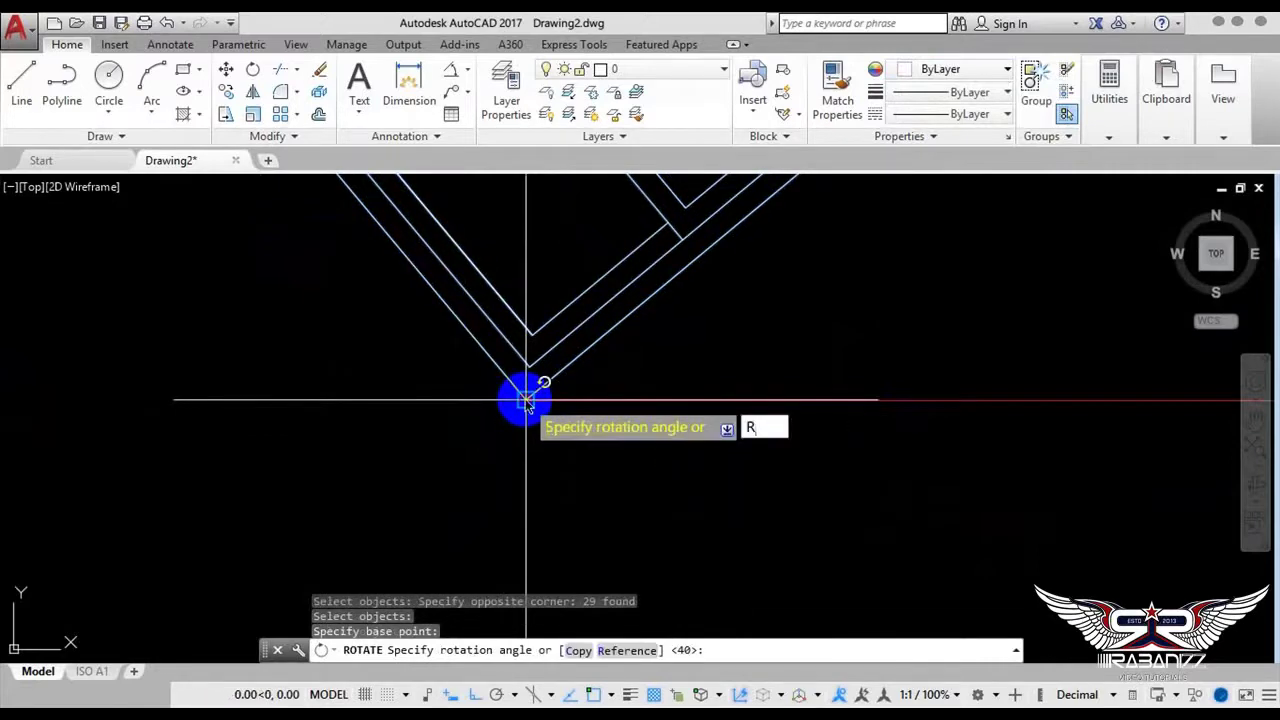
Rotate it by reference so its bottom edge aligns with the red line
key(Return)
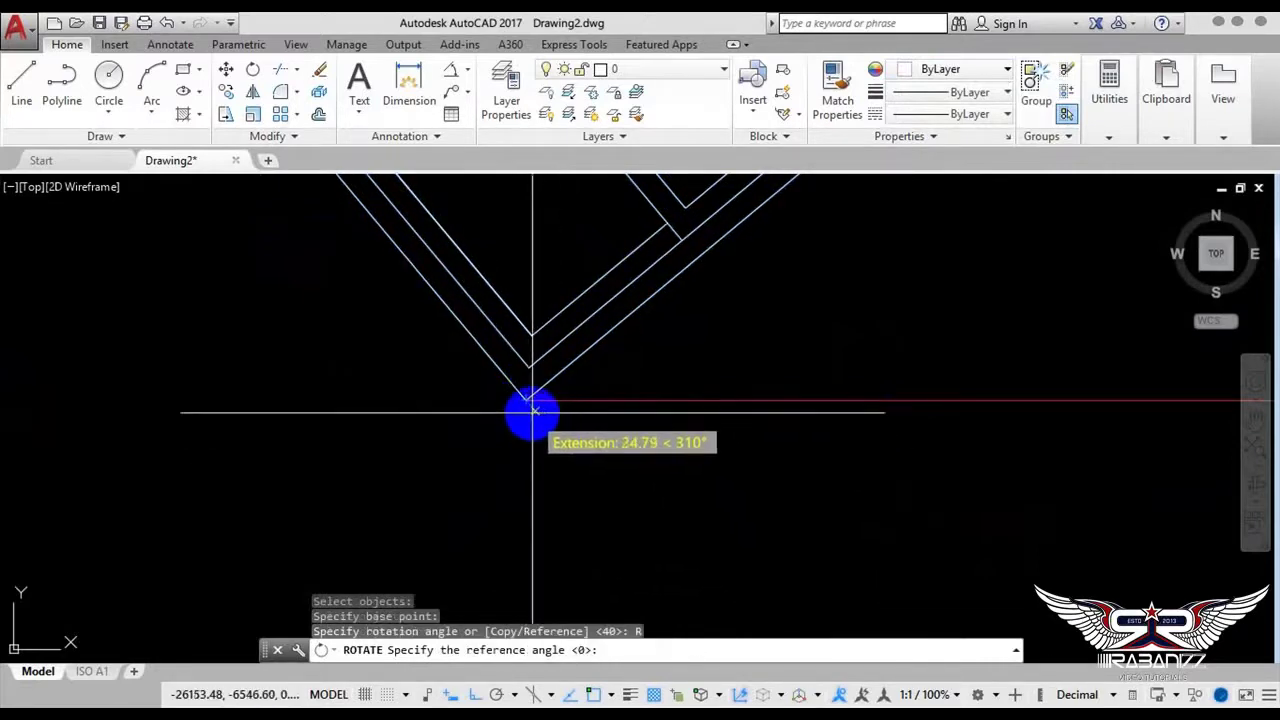
scroll(620, 385, down, 1)
scroll(686, 371, down, 3)
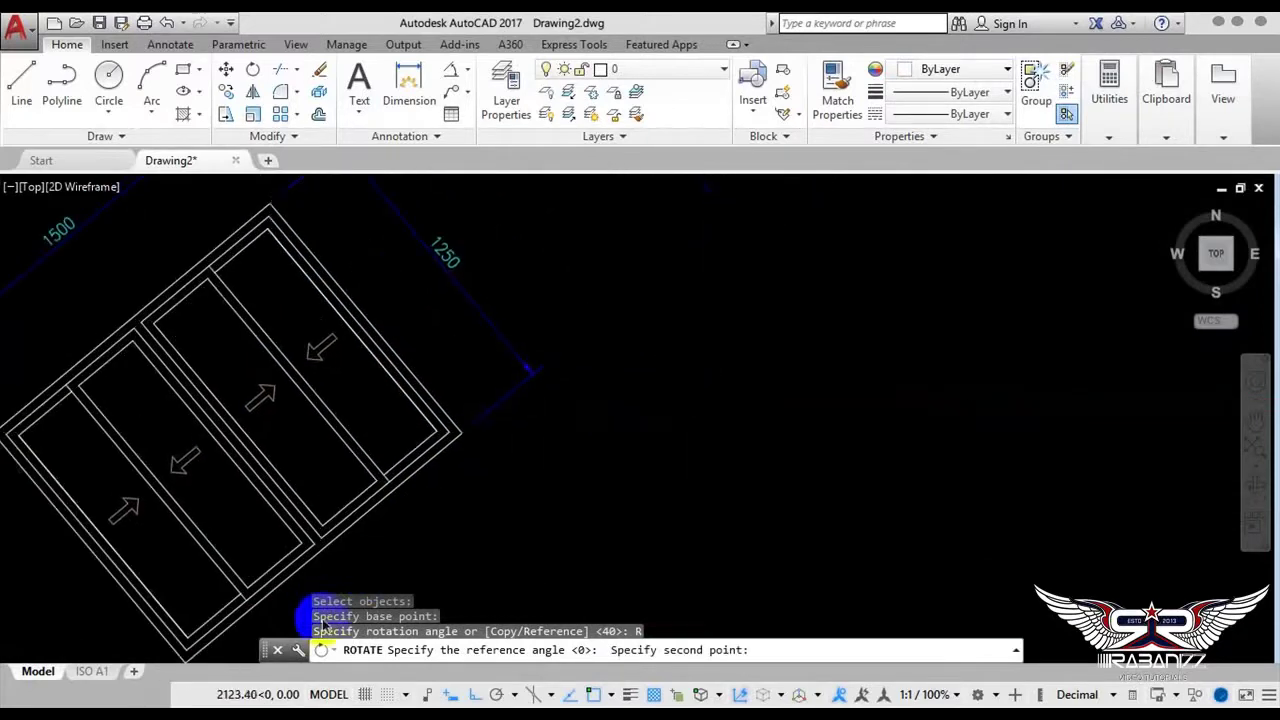
click(461, 432)
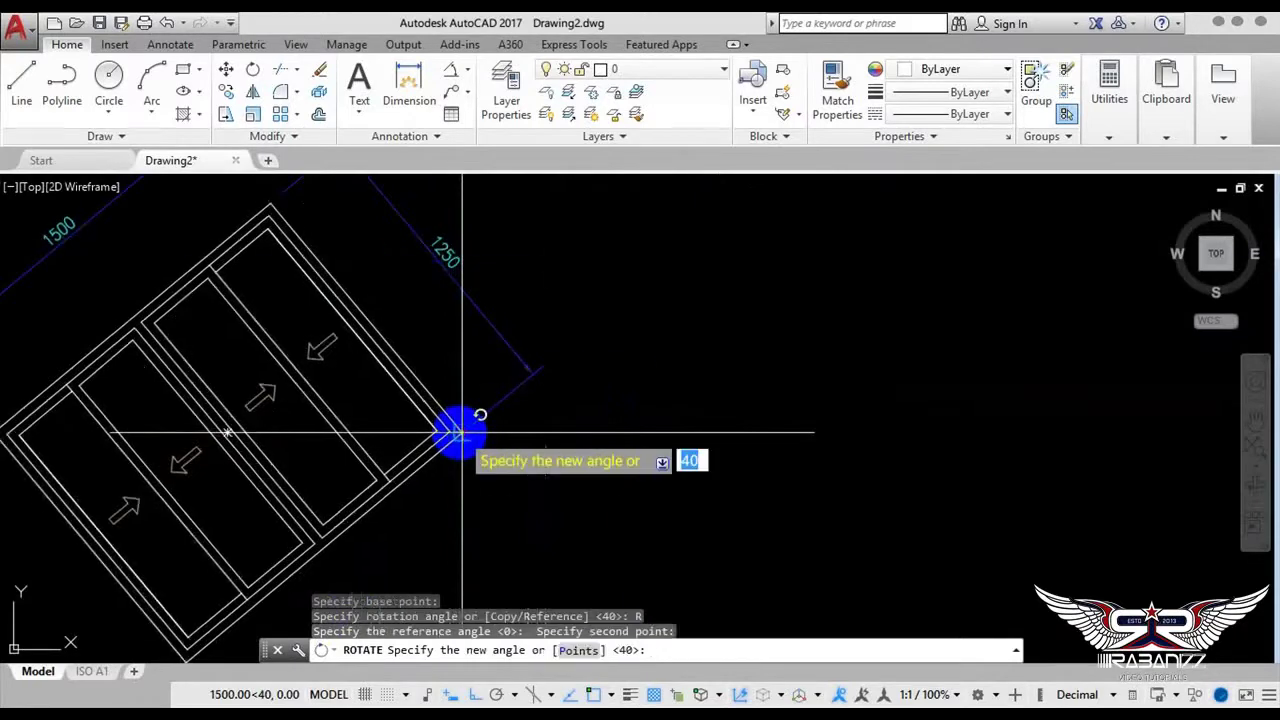
scroll(457, 432, down, 2)
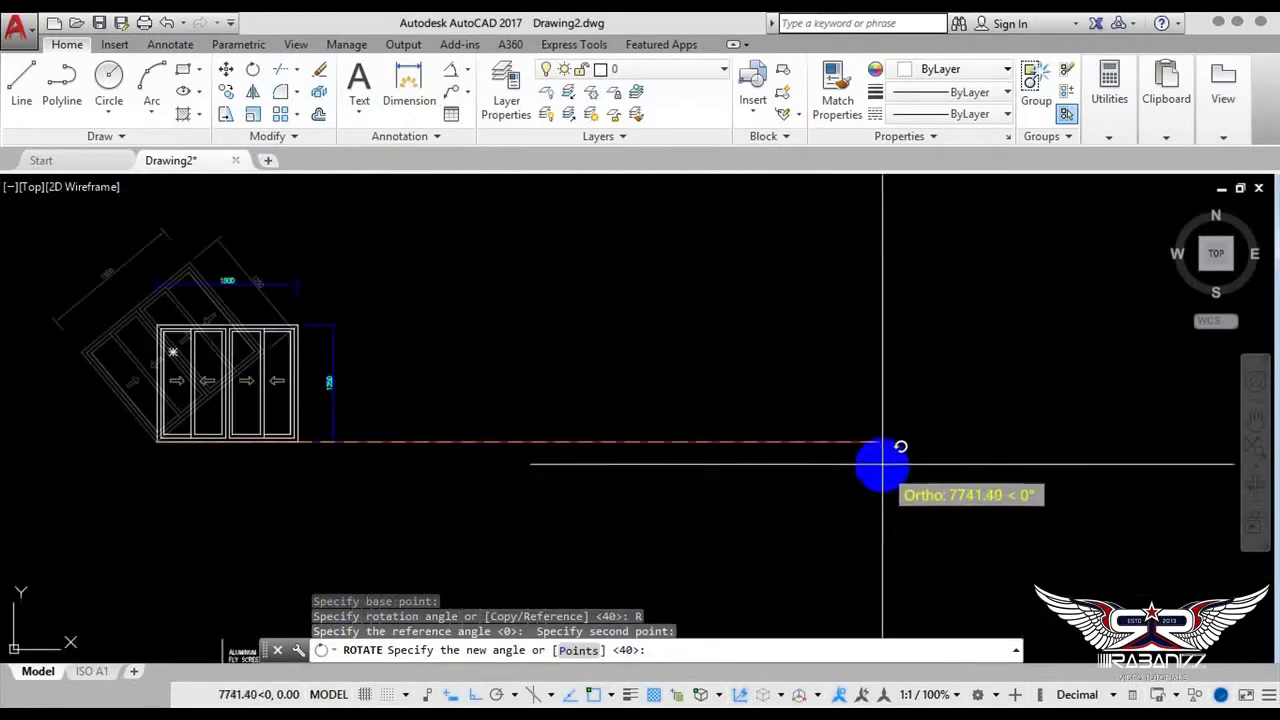
click(879, 446)
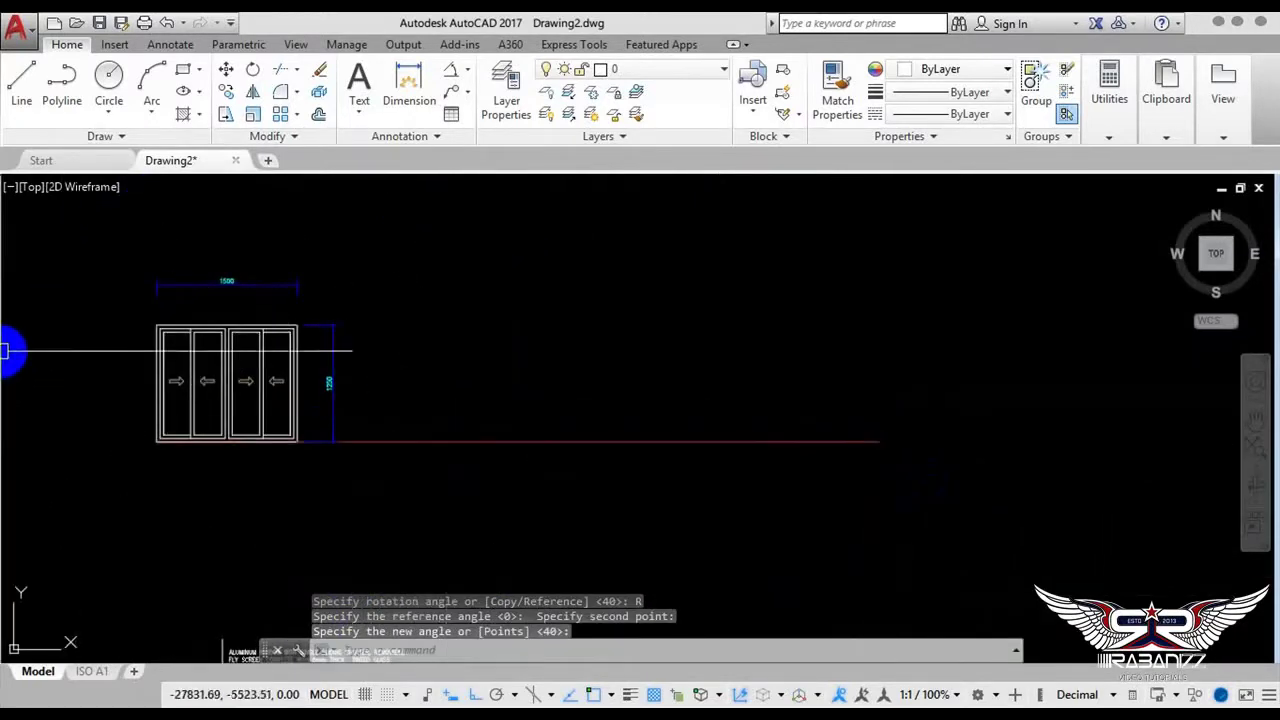
middle_drag(275, 399, 356, 428)
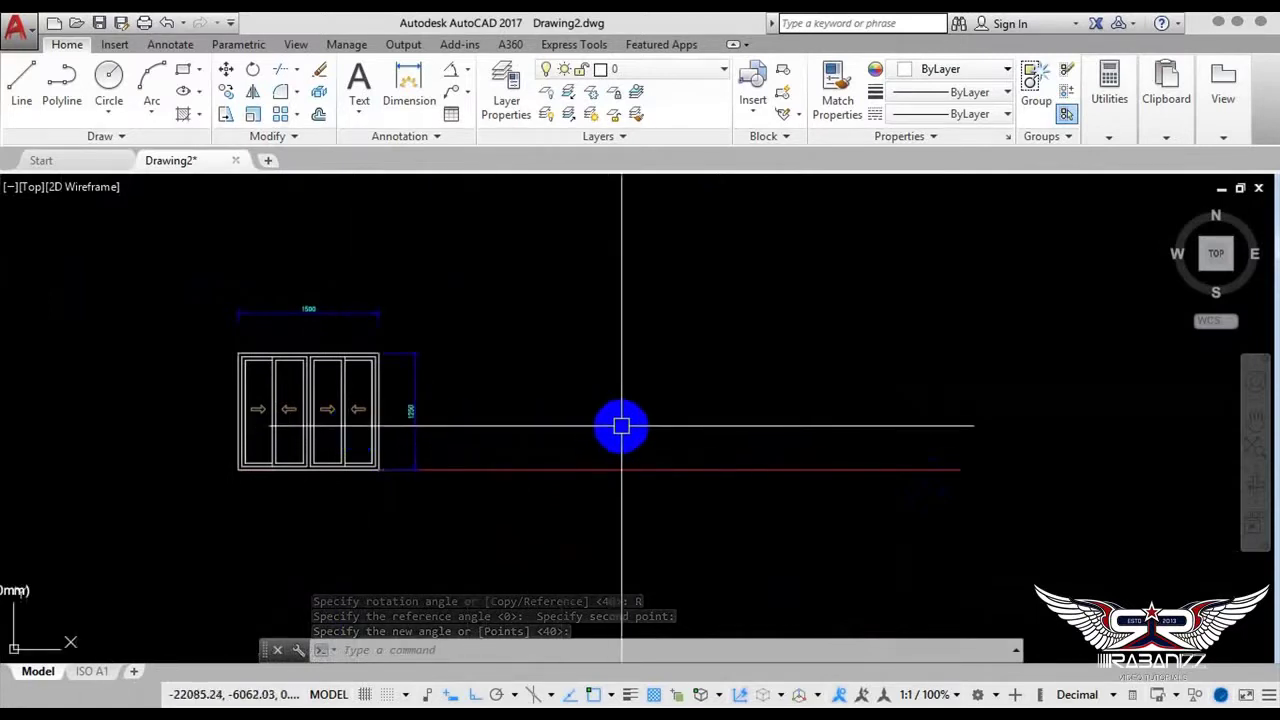
Select the 1500 dimension and show its Properties palette
scroll(271, 330, up, 5)
middle_drag(342, 314, 494, 414)
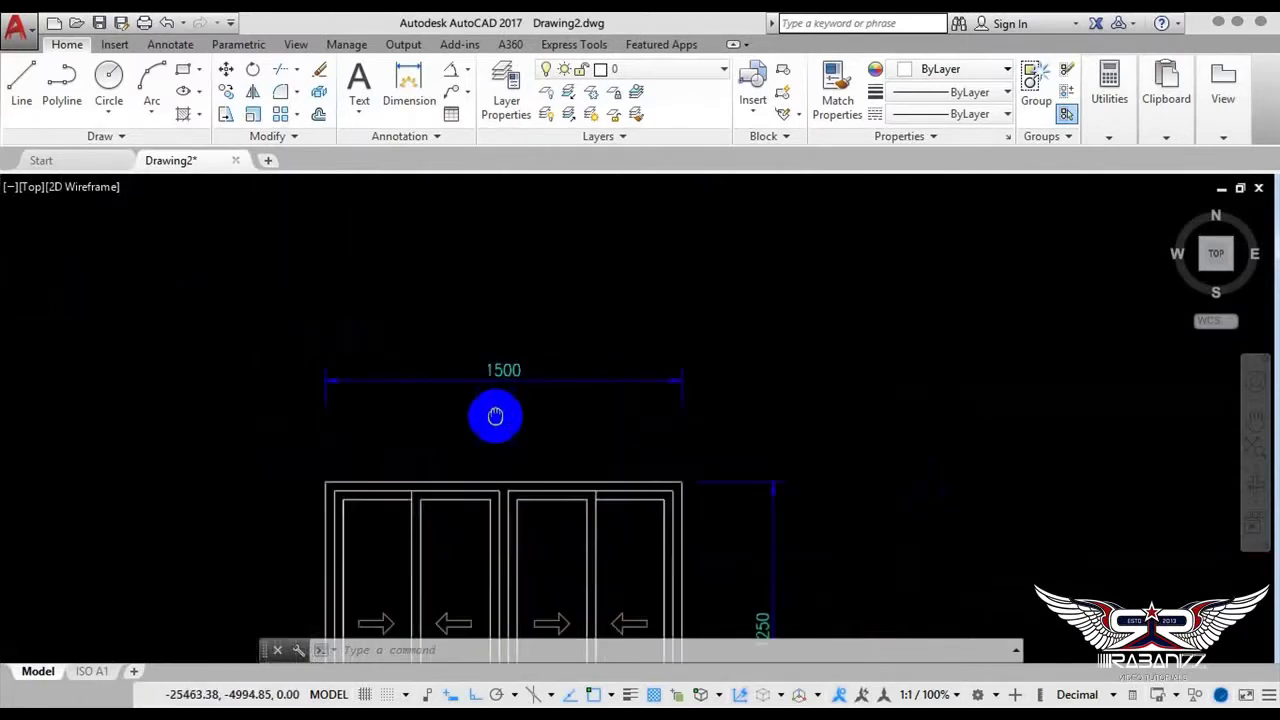
scroll(552, 388, up, 1)
scroll(614, 323, up, 1)
scroll(677, 323, down, 3)
scroll(646, 340, up, 4)
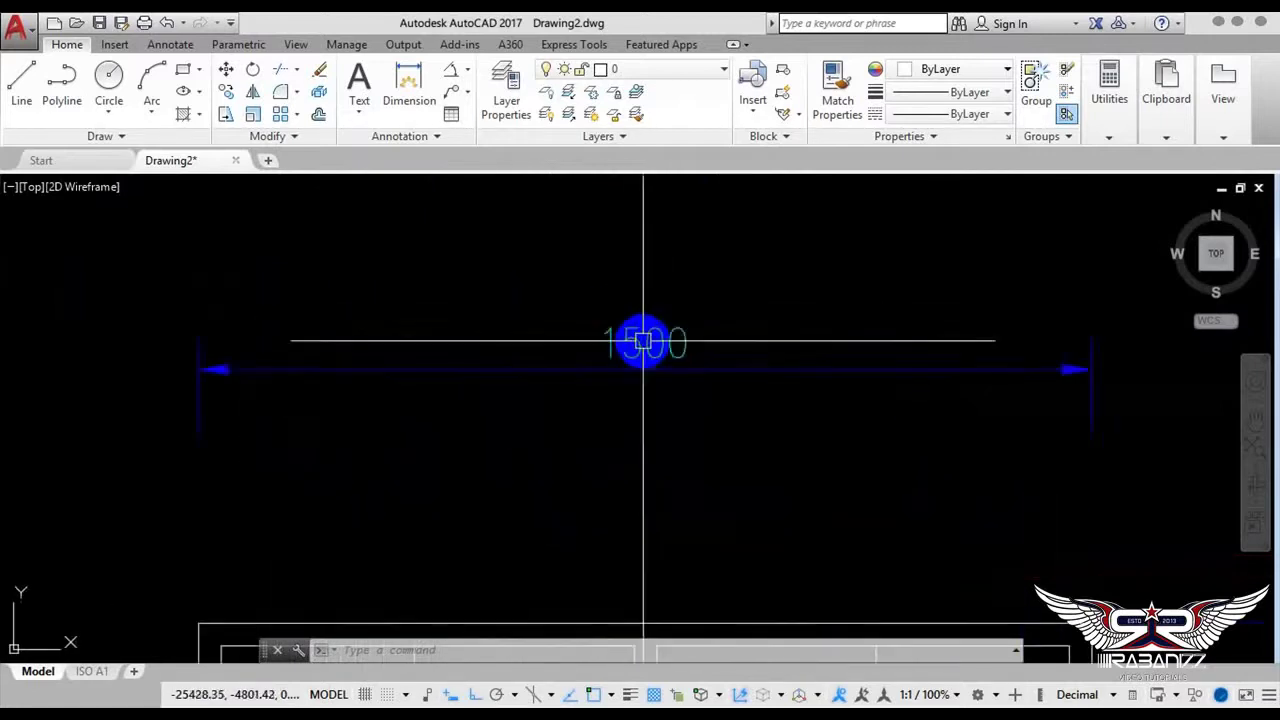
click(642, 345)
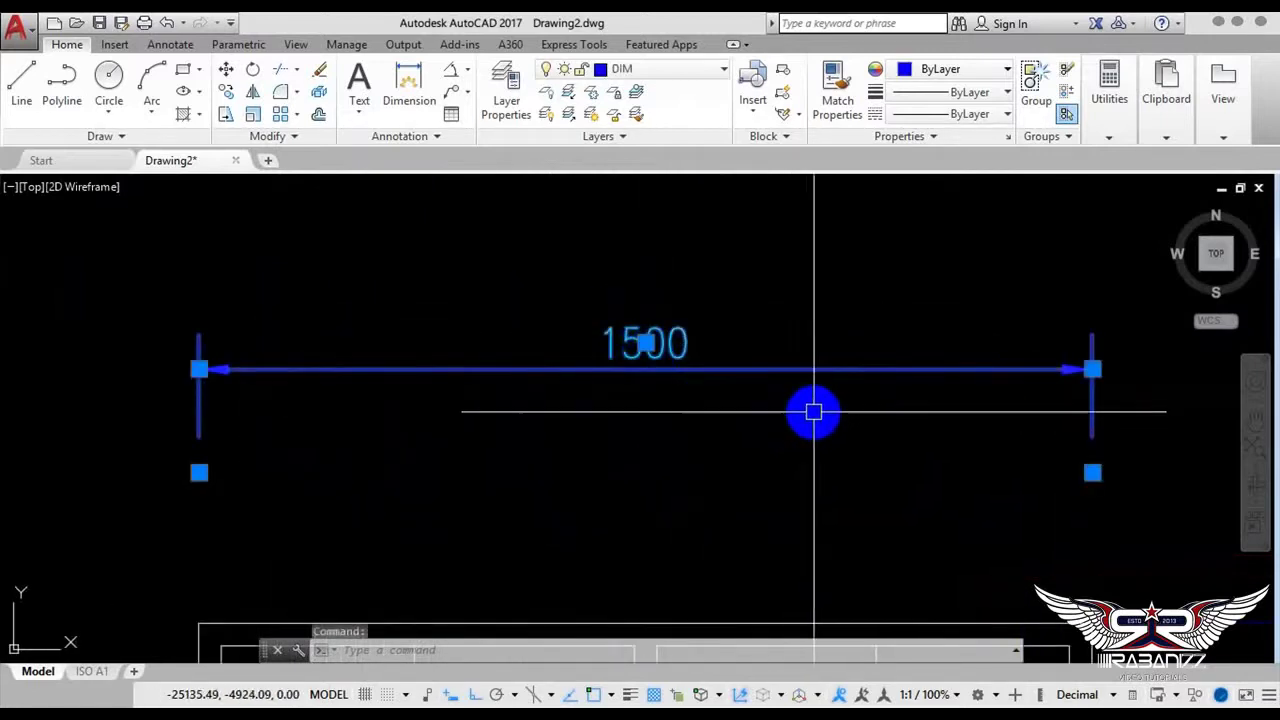
scroll(813, 411, down, 4)
right_click(752, 332)
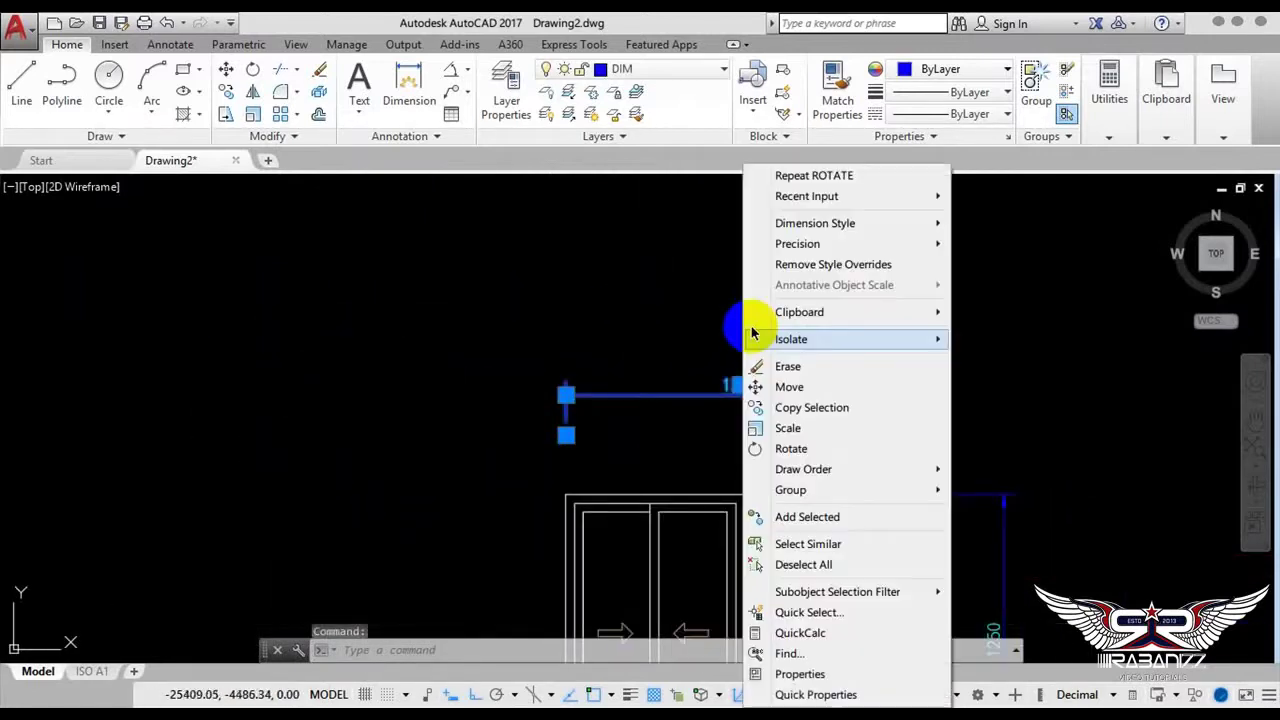
click(817, 675)
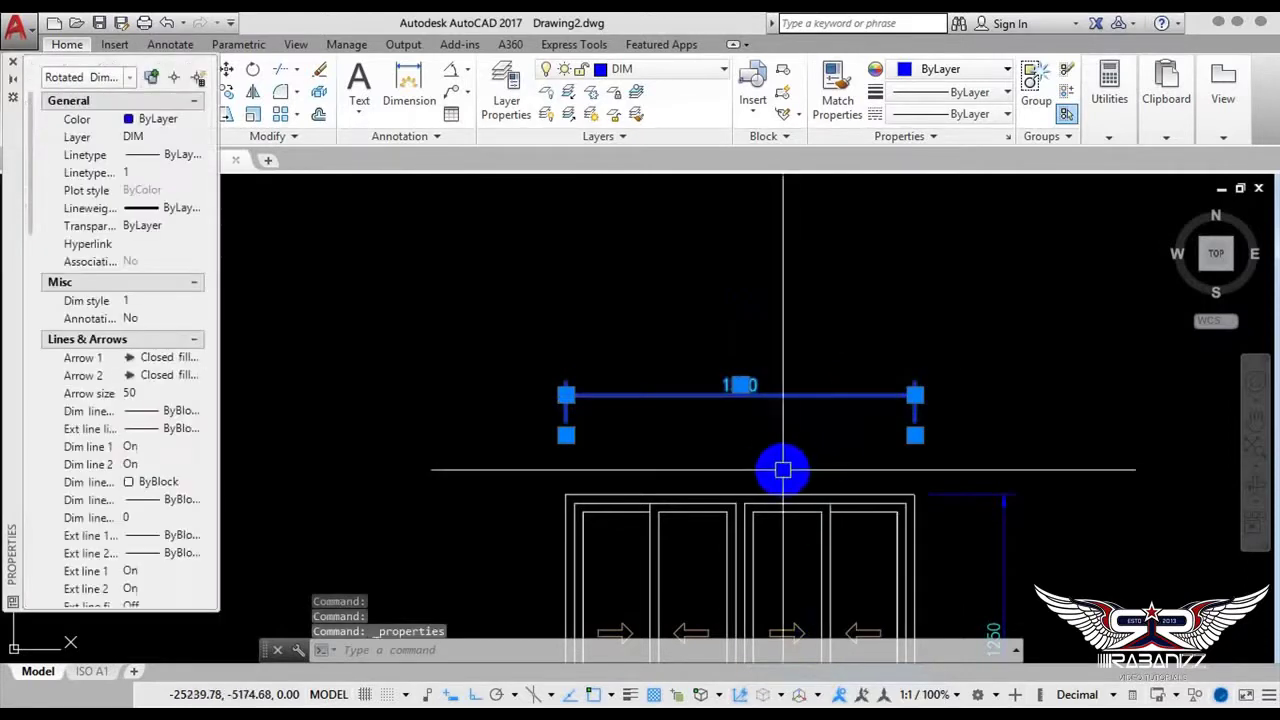
Set the dimension's Text rotation to 180
scroll(700, 394, up, 2)
scroll(764, 367, up, 2)
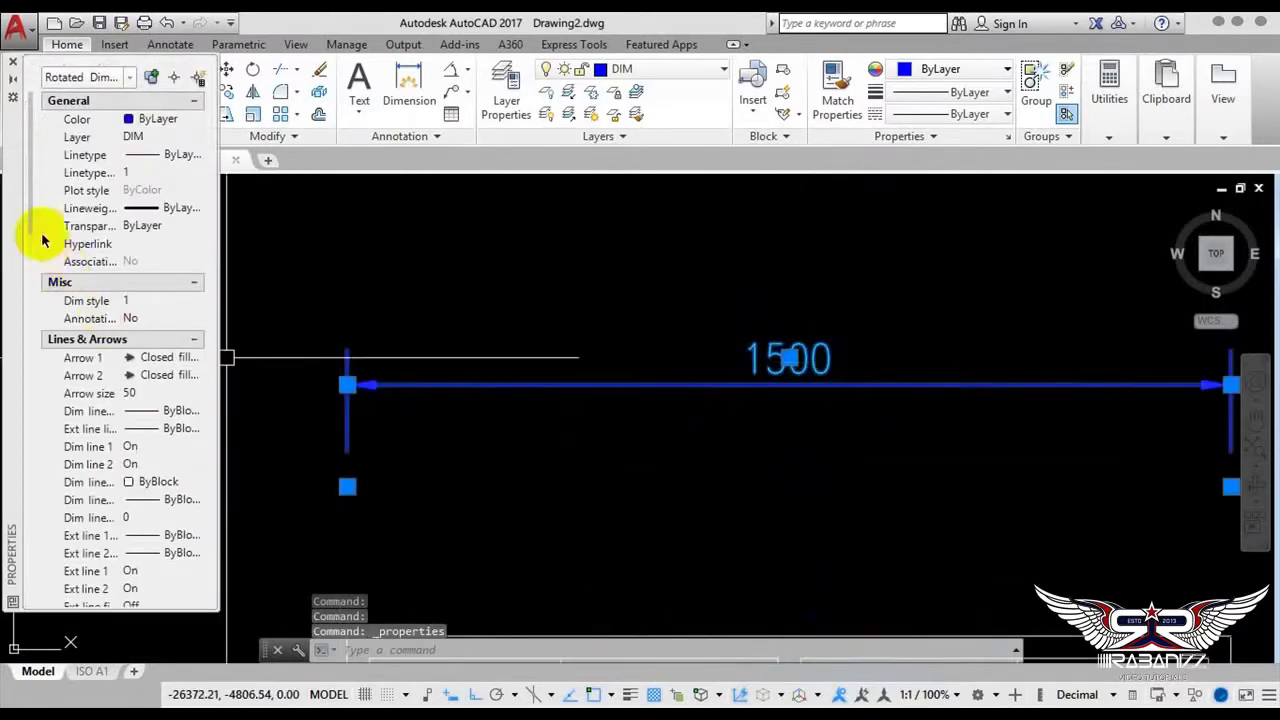
drag(30, 219, 36, 365)
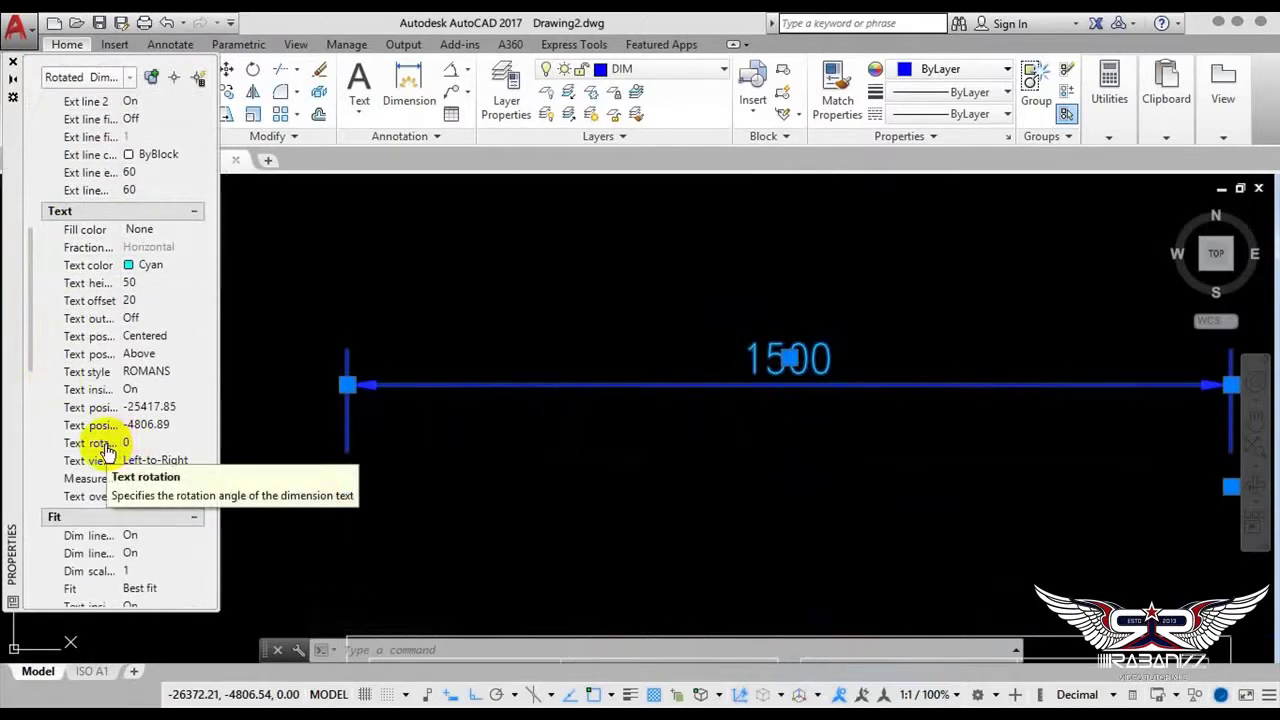
drag(122, 98, 153, 98)
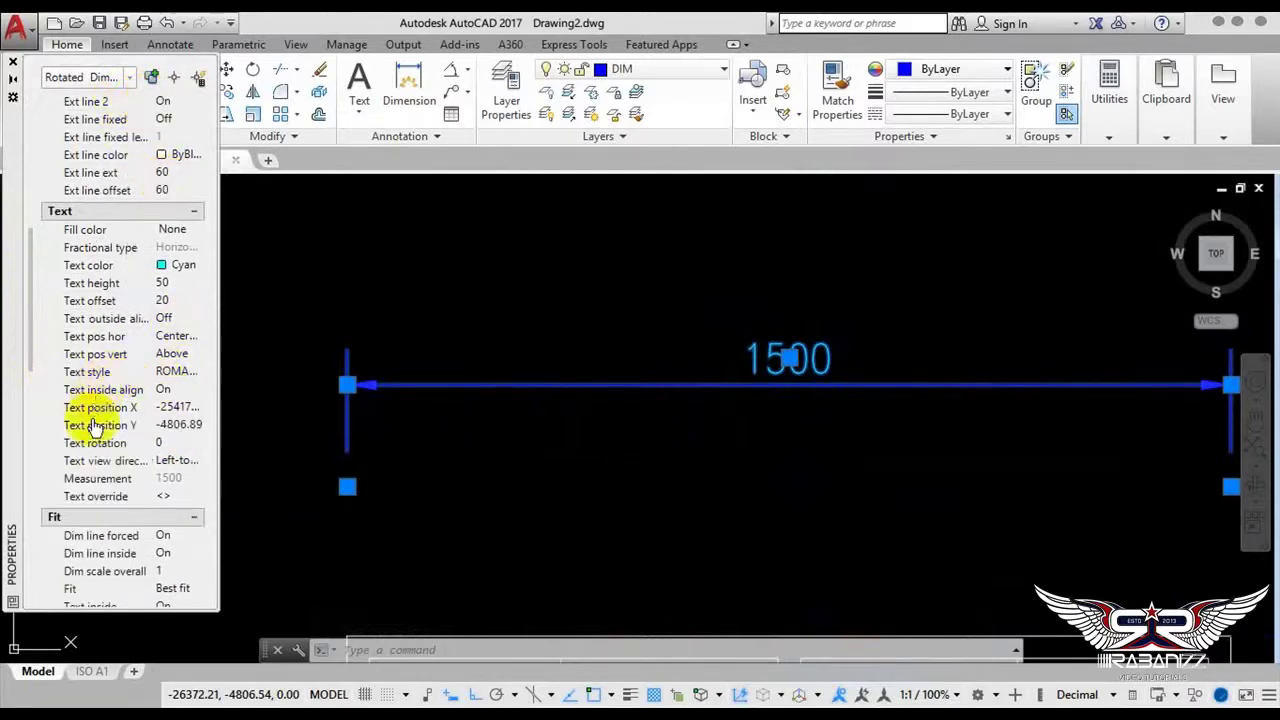
click(110, 446)
text(45)
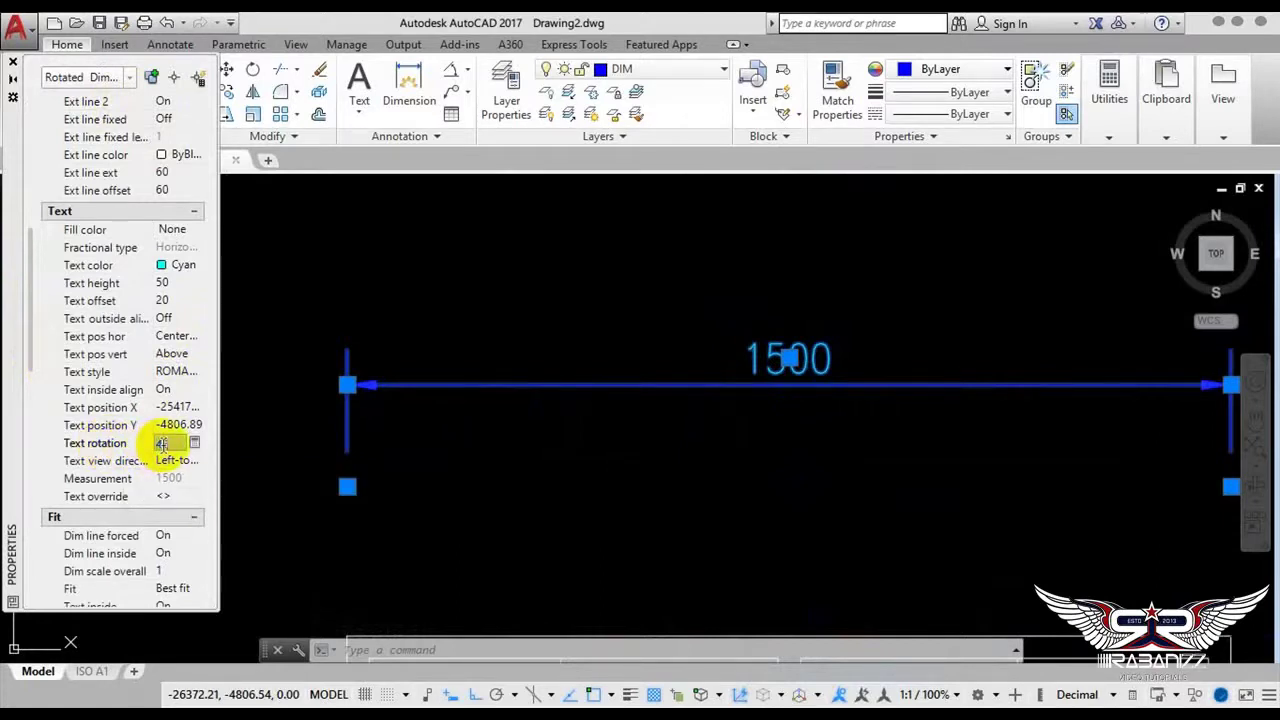
click(165, 456)
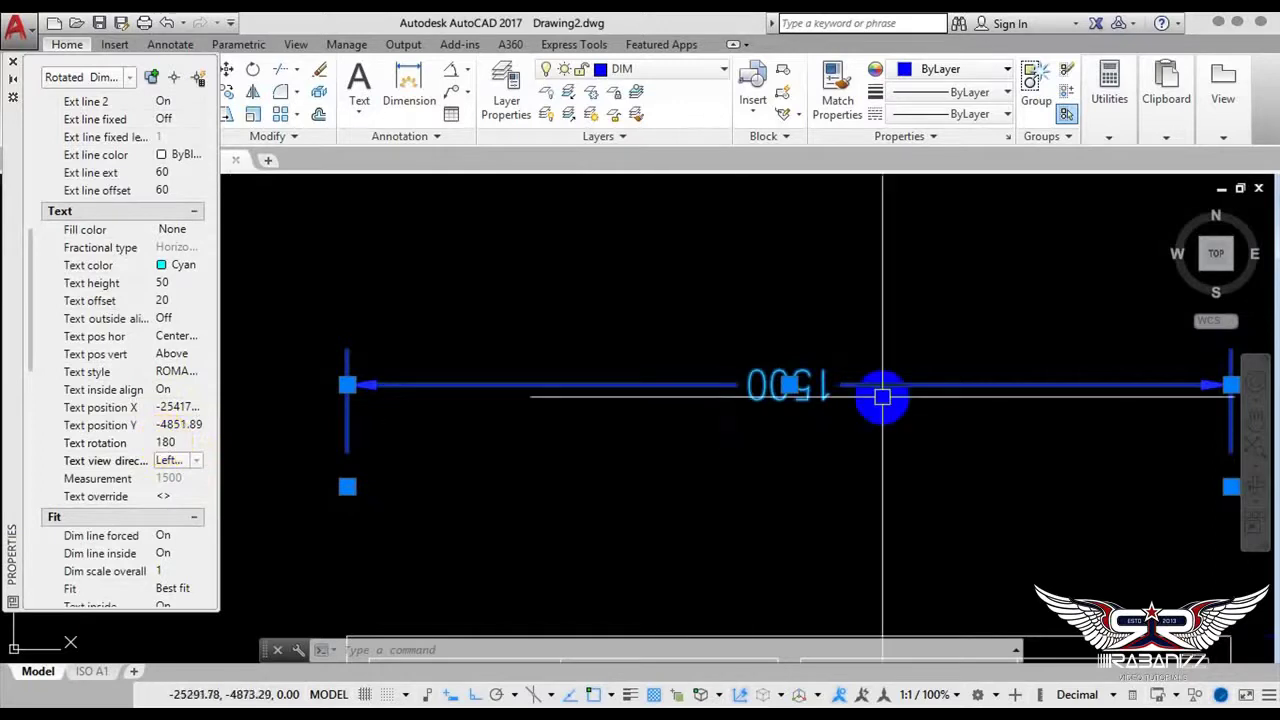
Draw a straight horizontal polyline above the window elevation
key(Escape)
scroll(680, 354, down, 4)
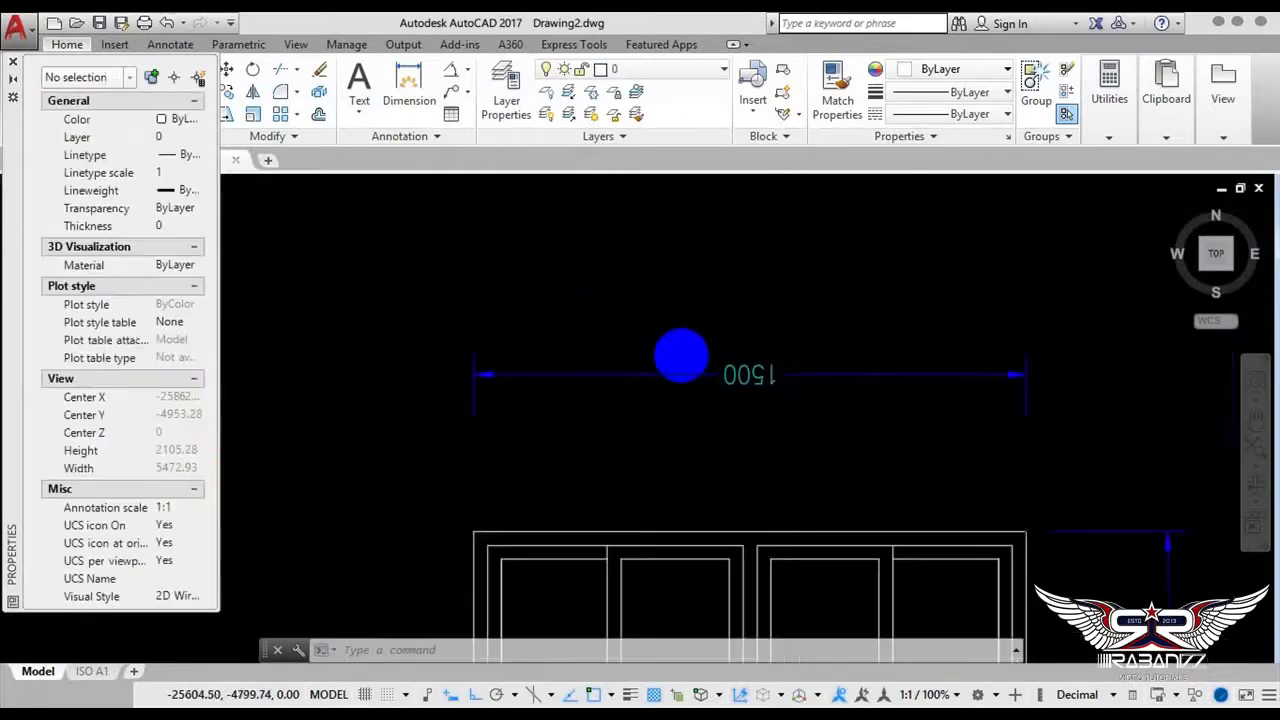
scroll(789, 383, down, 2)
mouse_move(789, 383)
middle_down()
mouse_move(646, 393)
mouse_move(623, 474)
middle_up()
text(l)
key(Return)
click(523, 357)
click(858, 377)
key(Return)
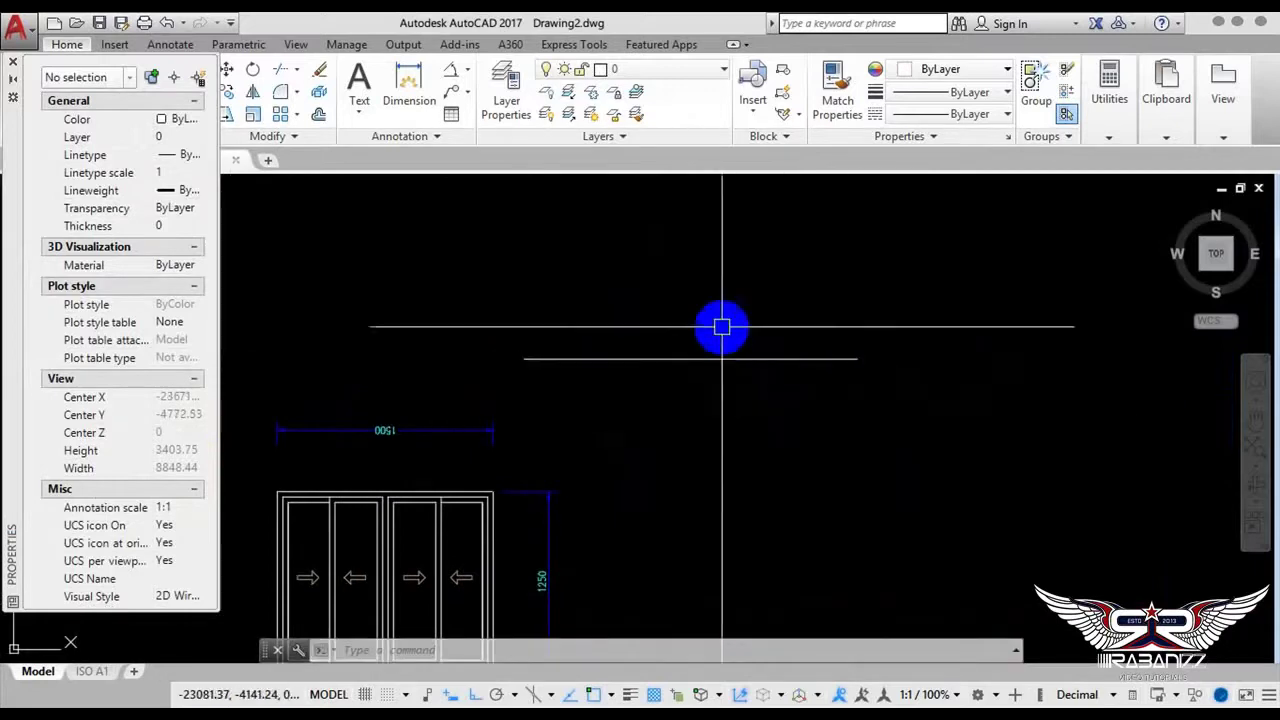
Rotate the polyline about its left end to a slanted angle
click(667, 358)
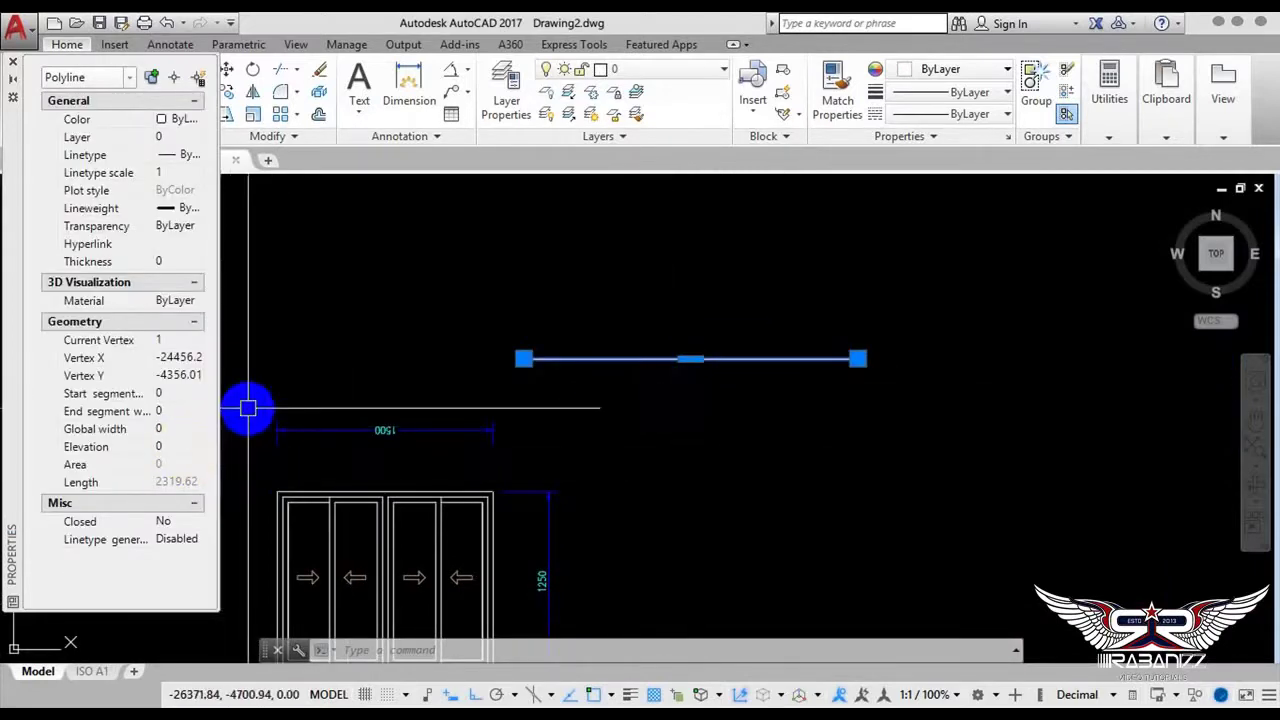
text(RO)
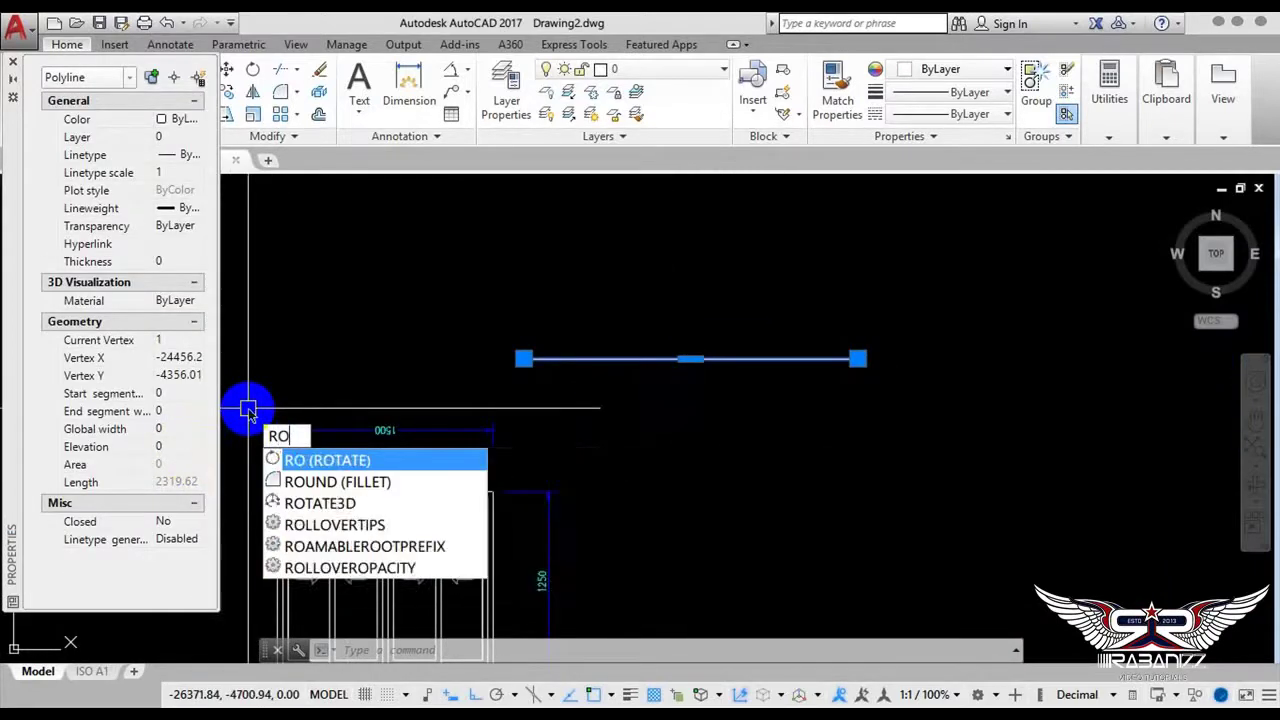
click(311, 460)
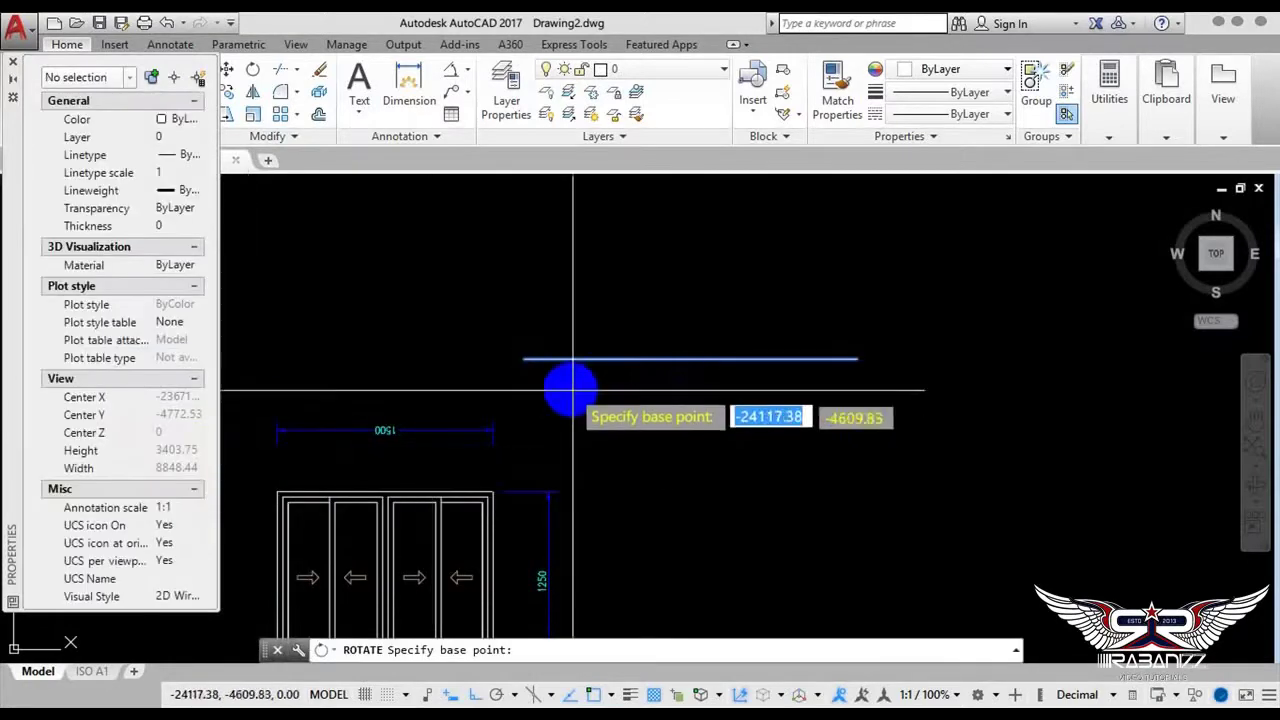
click(525, 357)
middle_drag(737, 223, 757, 333)
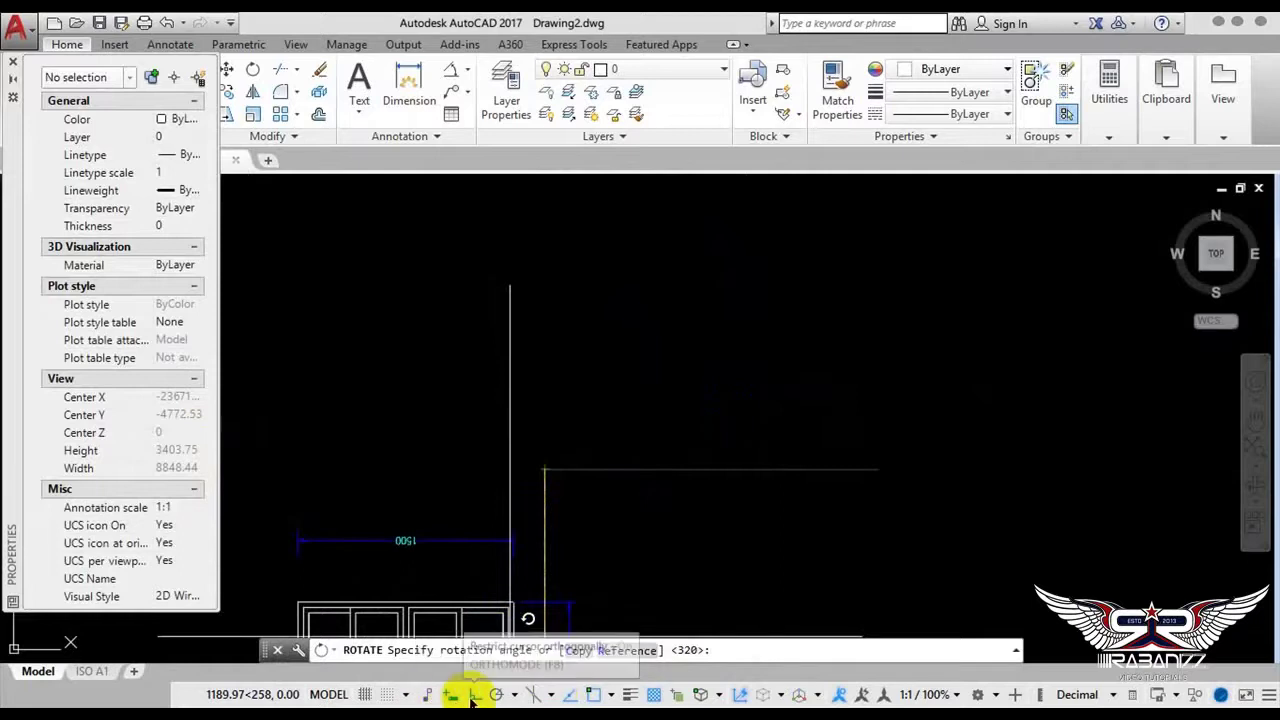
scroll(651, 429, up, 2)
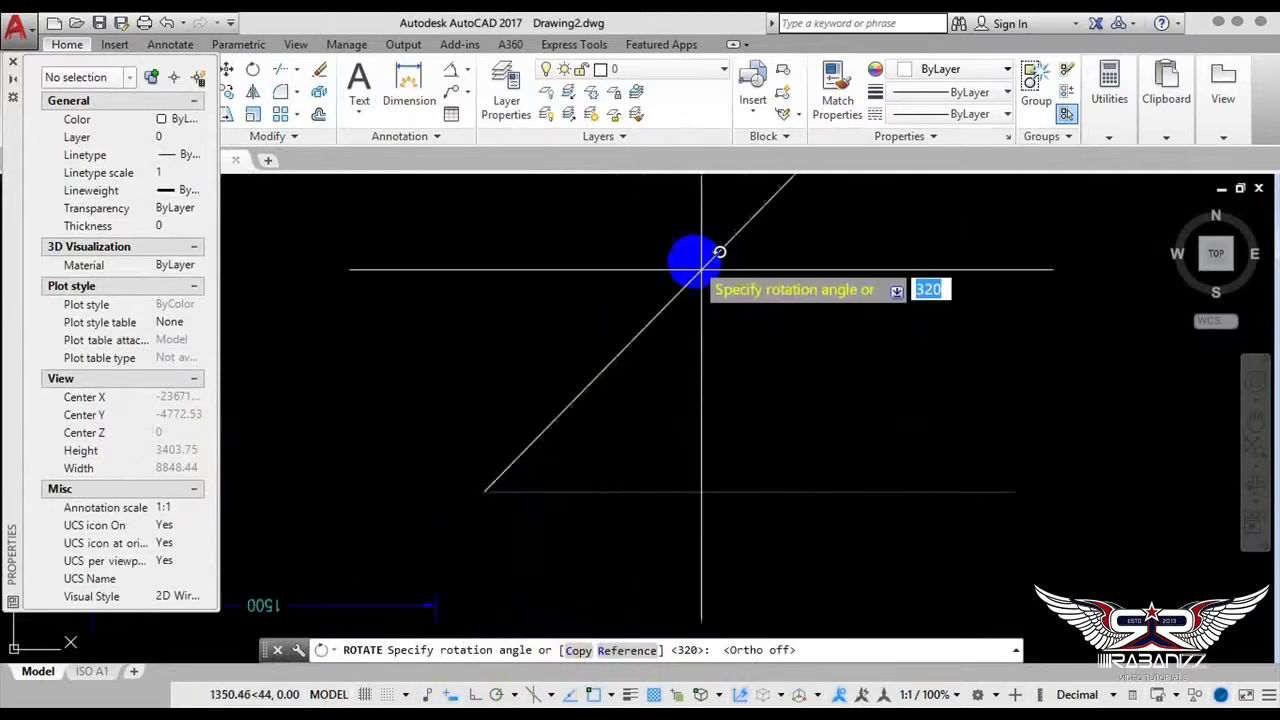
click(630, 270)
Rotate the slanted line again about its lower end until it stands nearly vertical
click(737, 380)
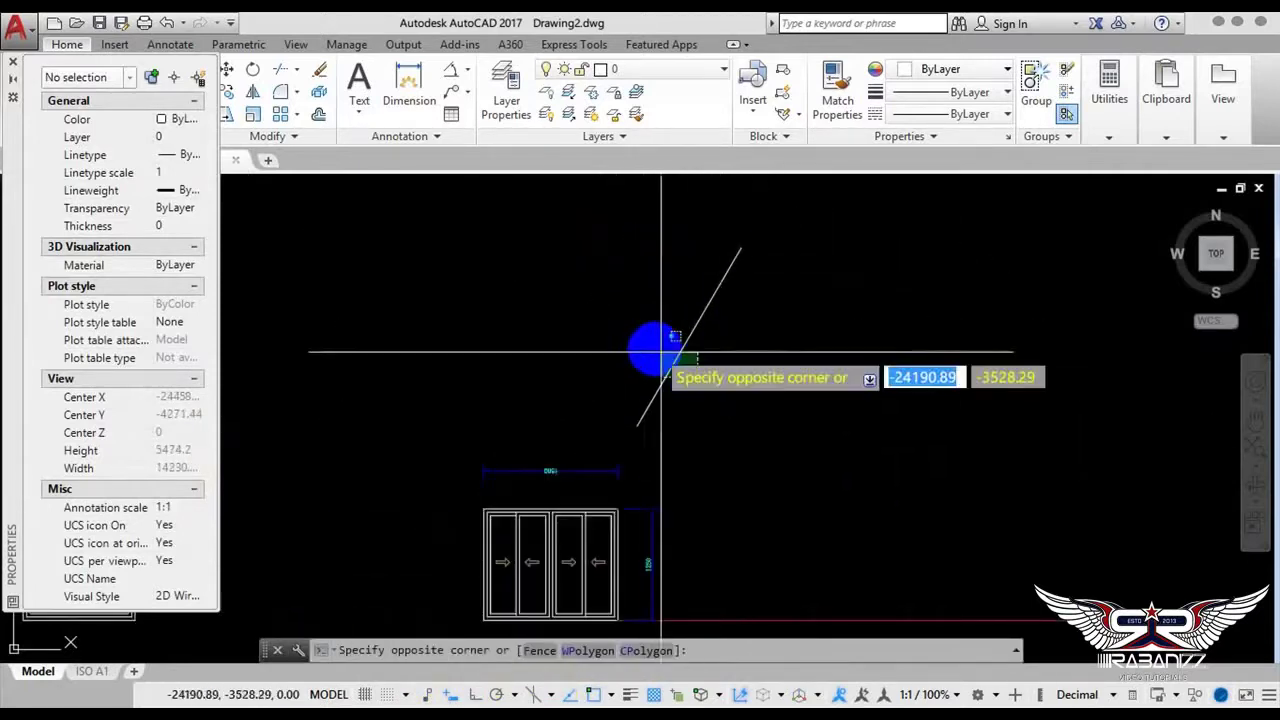
click(711, 465)
text(ro)
key(Return)
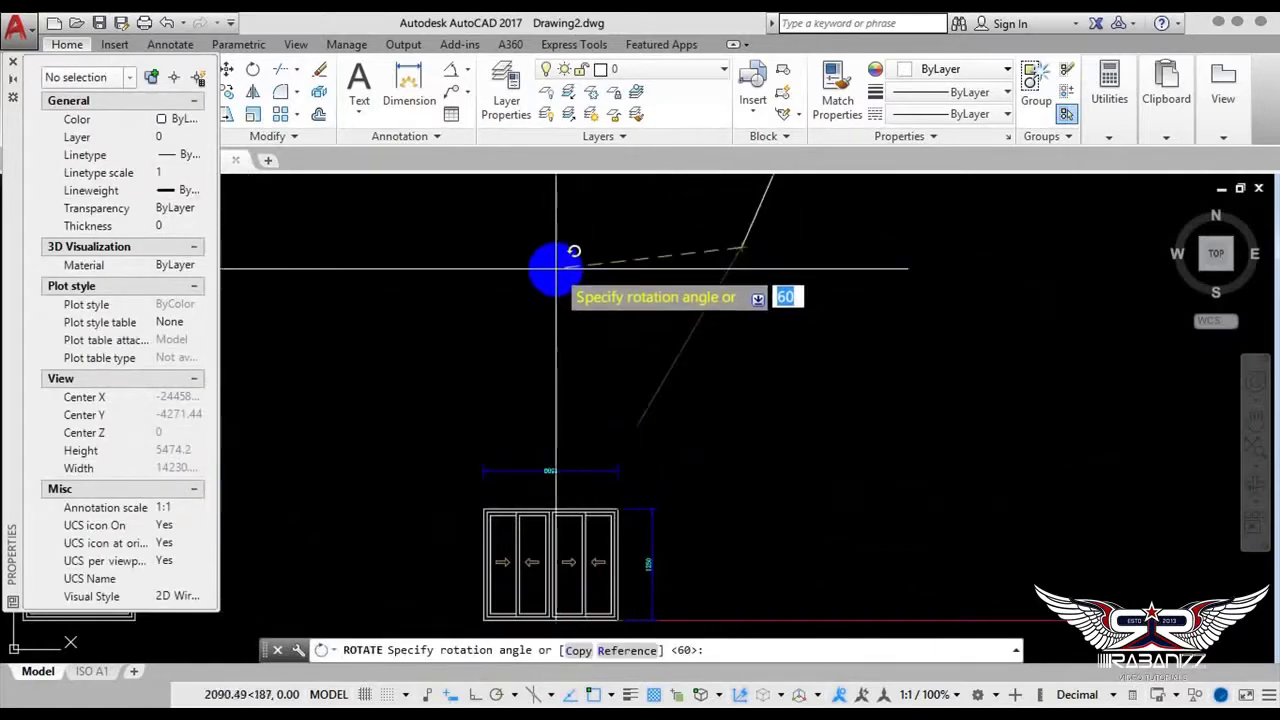
click(556, 268)
scroll(556, 268, up, 3)
key(Return)
click(789, 451)
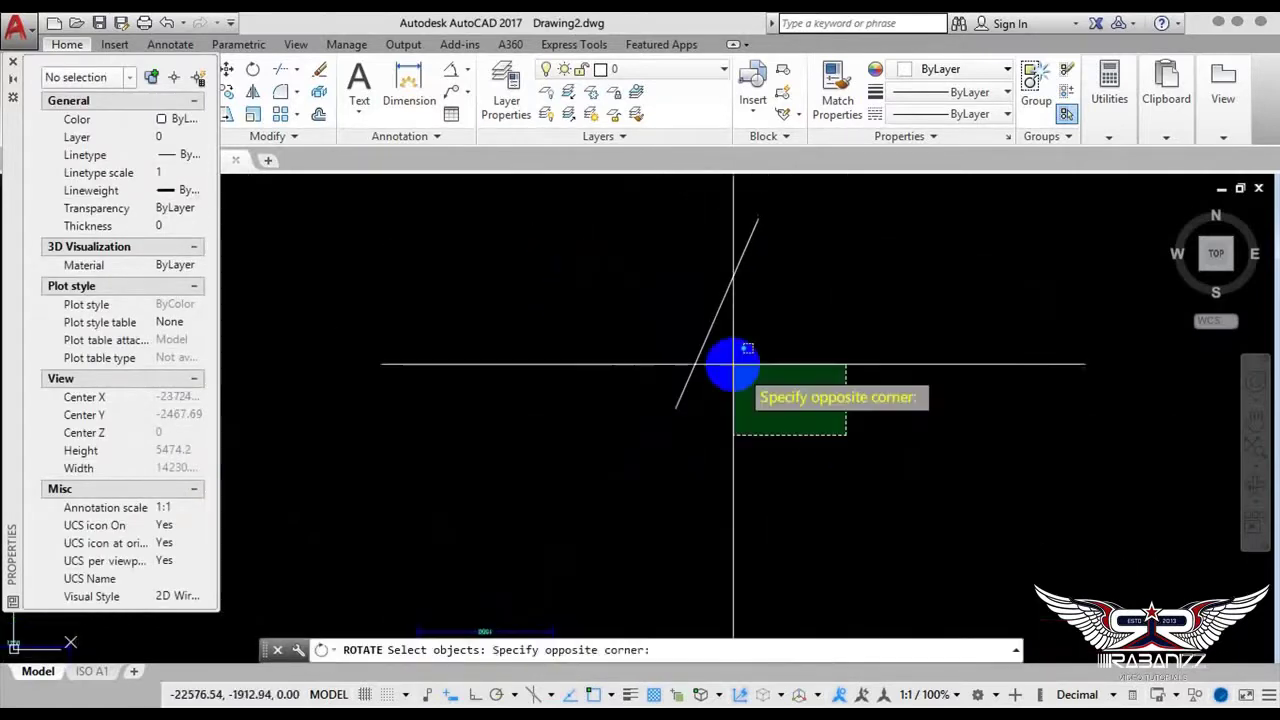
click(621, 305)
key(Return)
click(676, 405)
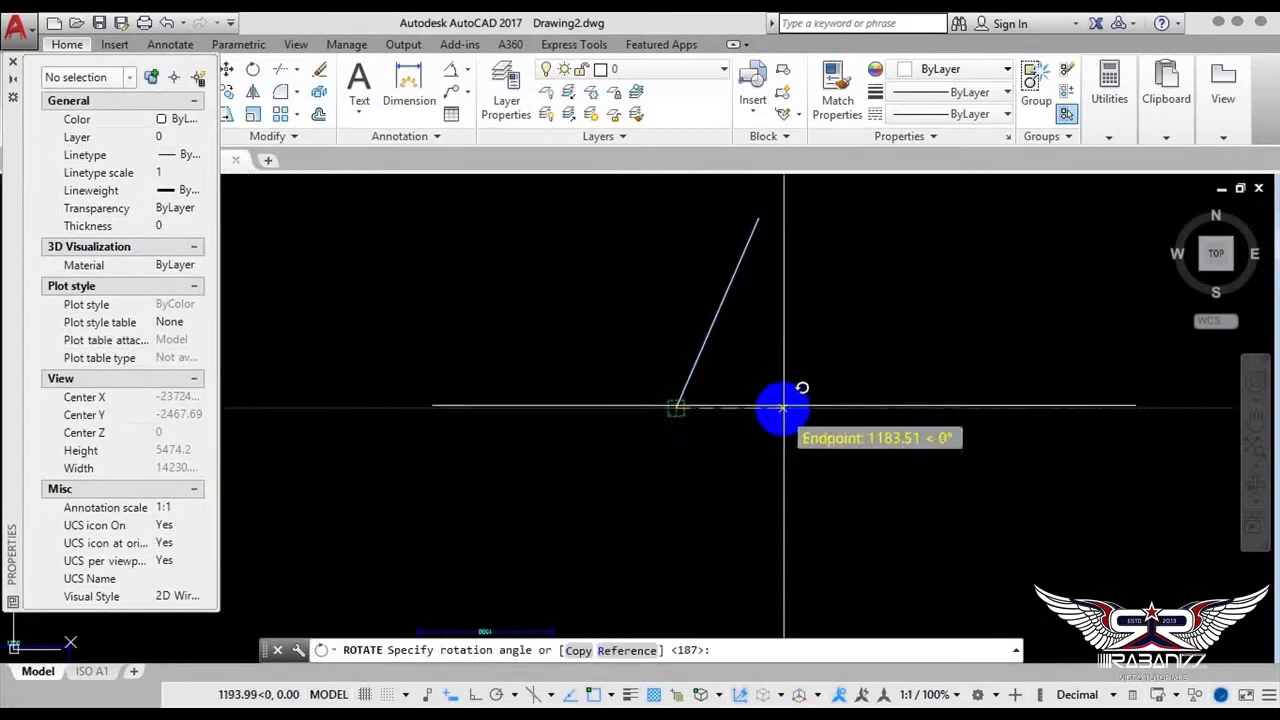
click(771, 336)
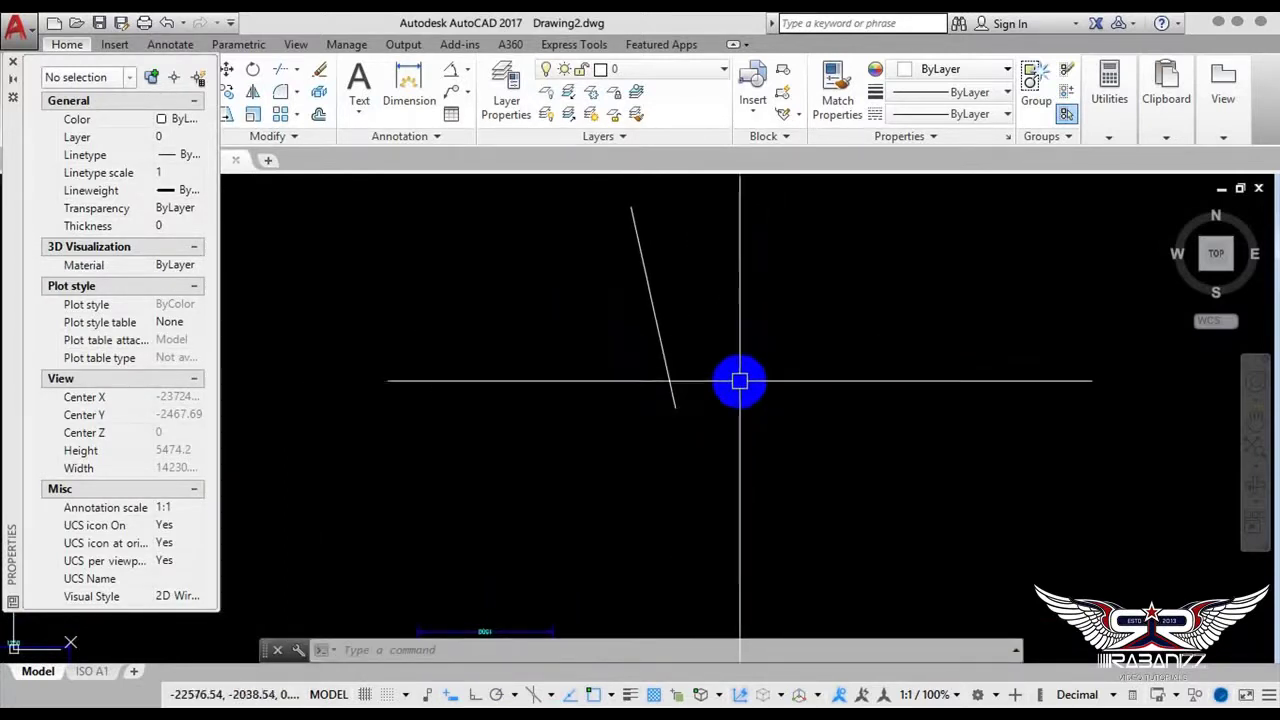
Select the vertical copy of the window notes text
scroll(684, 381, down, 4)
scroll(694, 520, up, 3)
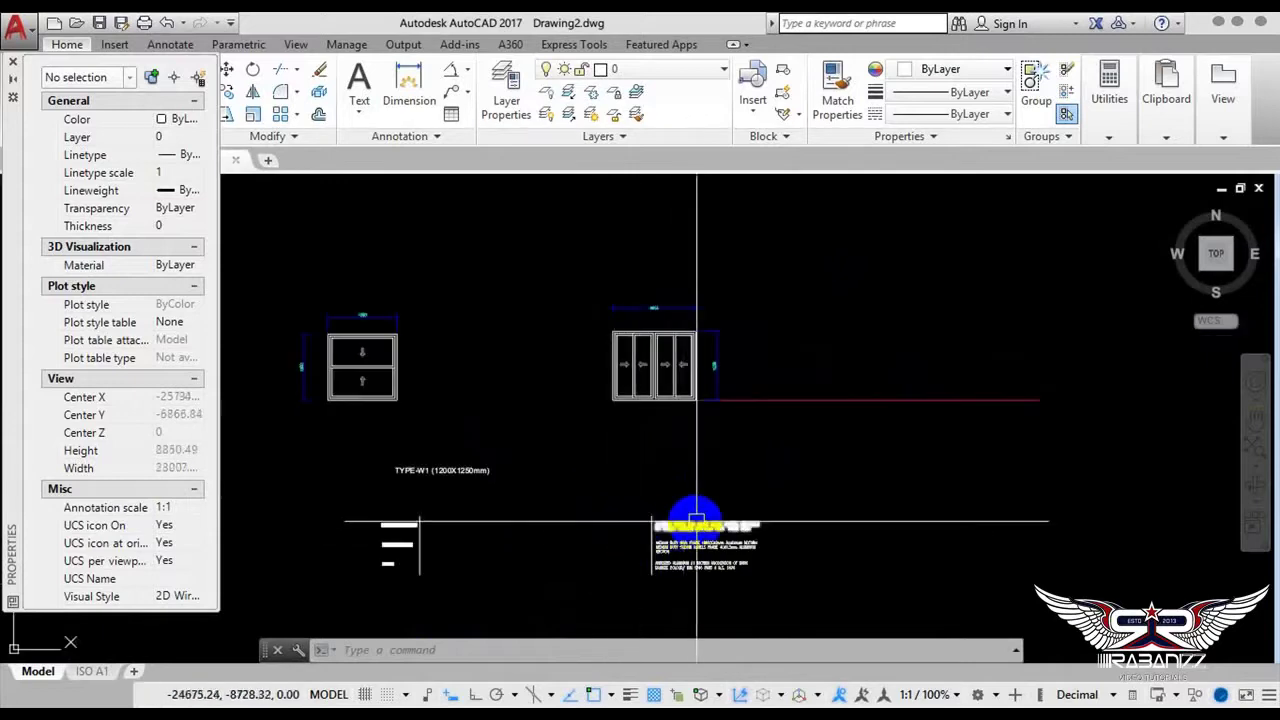
scroll(694, 514, up, 1)
scroll(737, 463, up, 3)
scroll(617, 250, up, 2)
scroll(617, 250, up, 2)
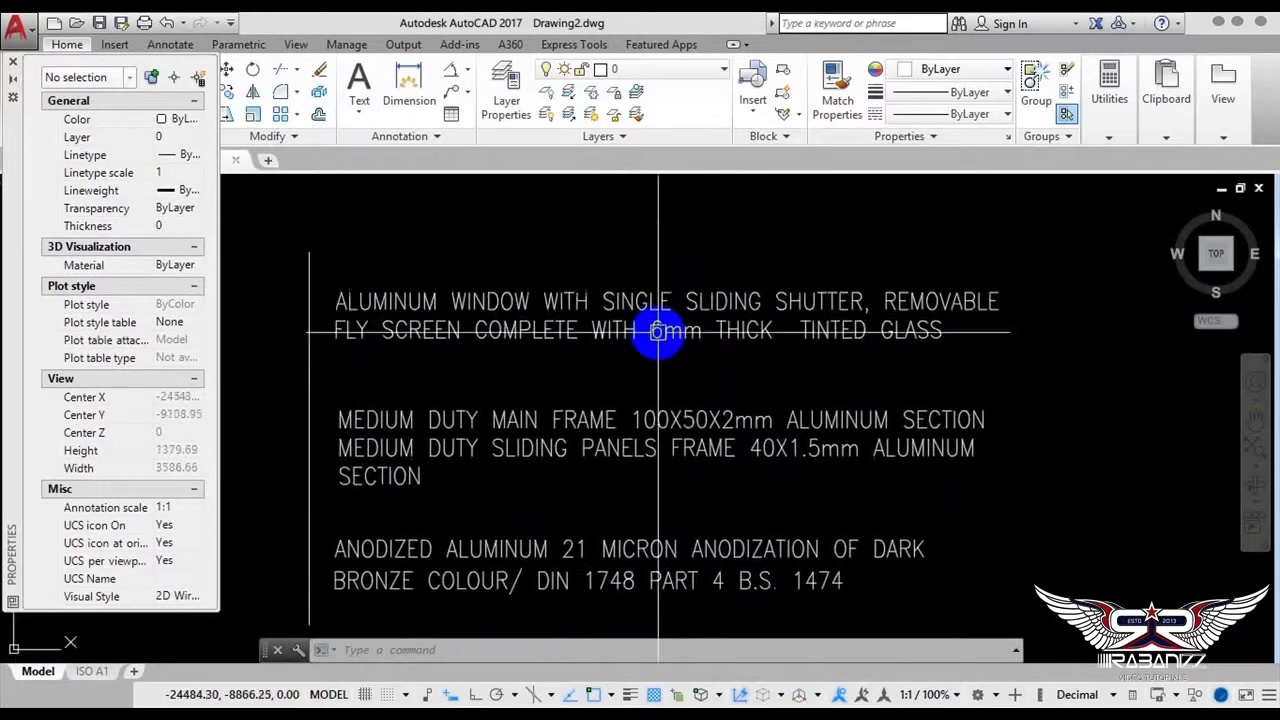
click(654, 271)
click(634, 320)
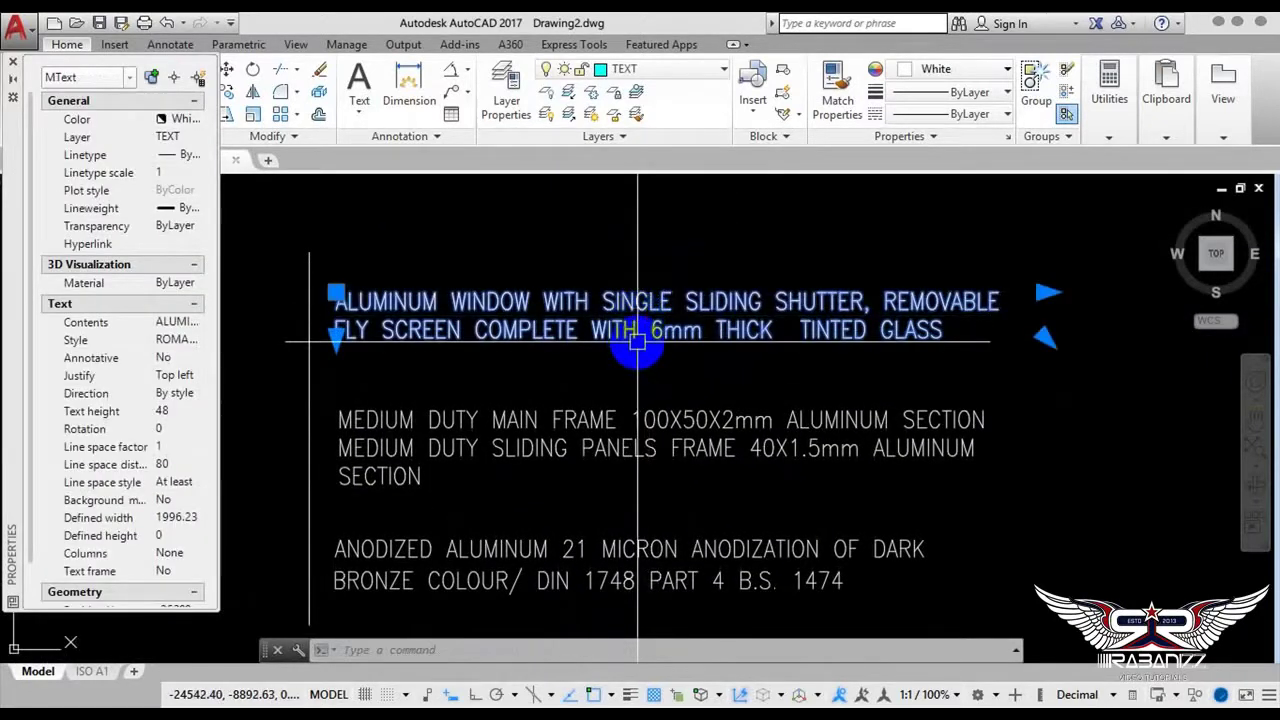
scroll(637, 342, down, 4)
text(R)
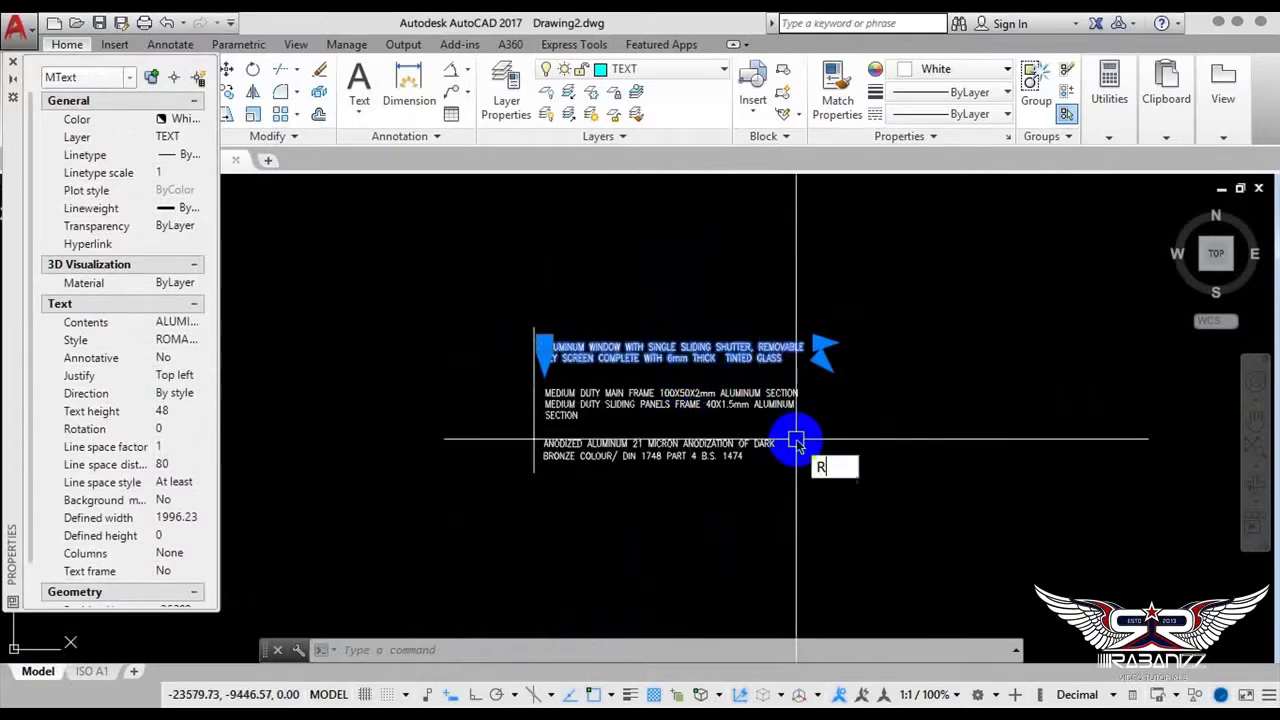
Rotate the notes 180° about their lower-left corner with Ortho on, leaving them upside down
text(o)
key(Return)
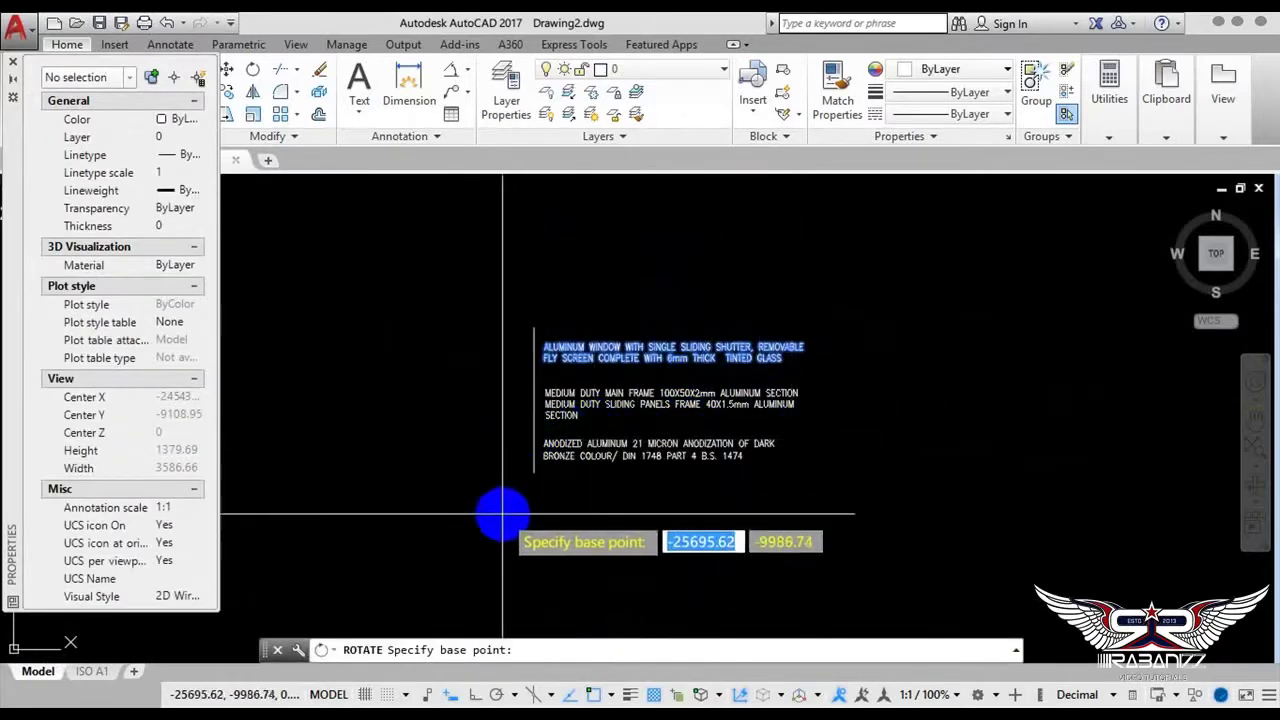
click(535, 472)
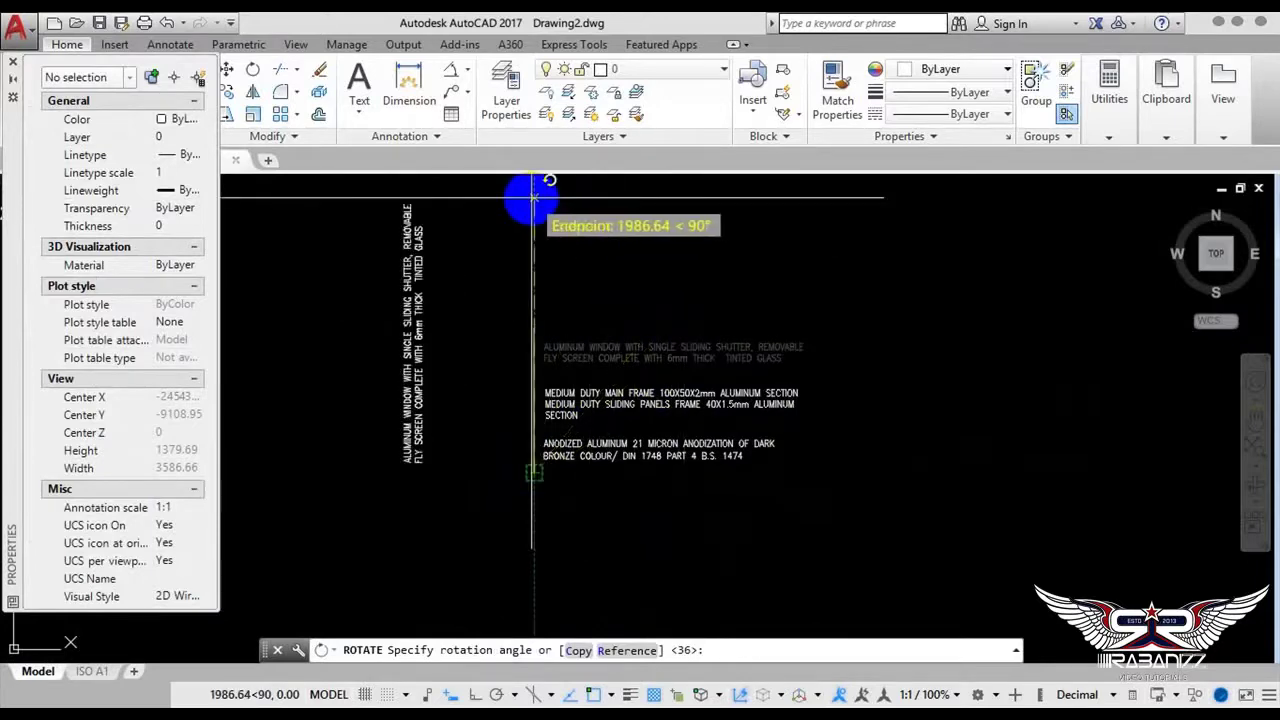
scroll(533, 197, down, 2)
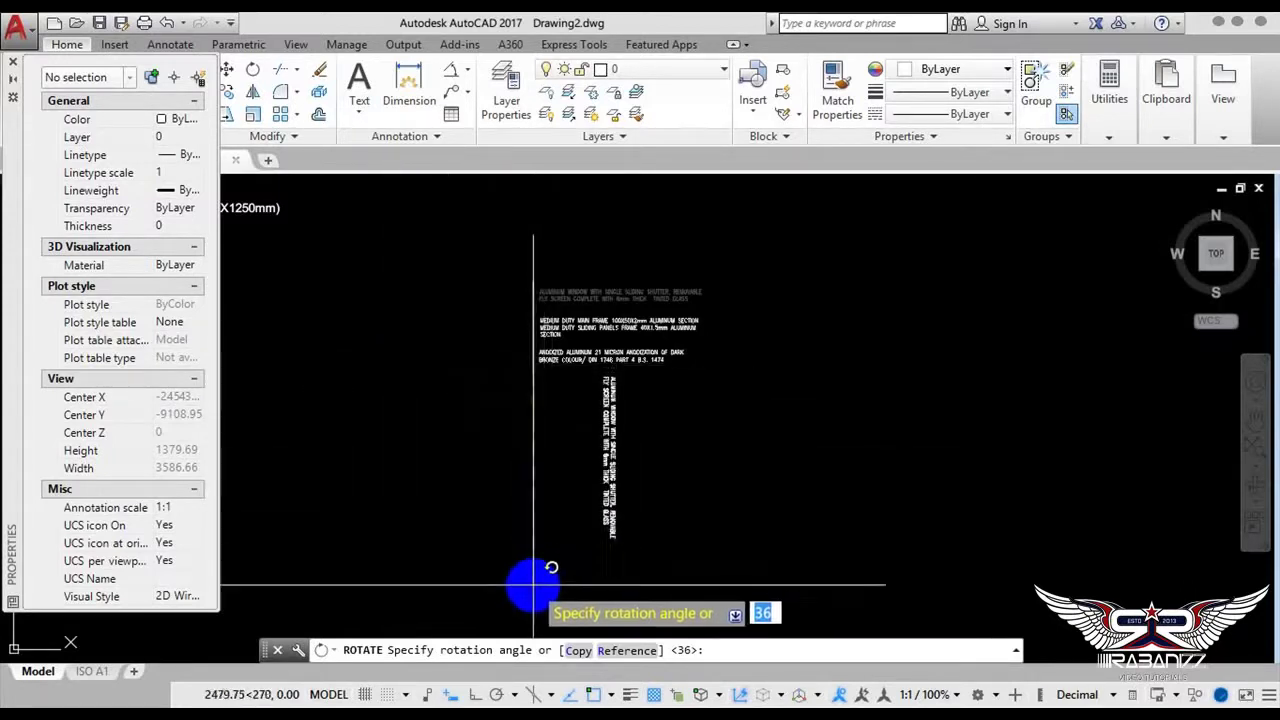
click(473, 697)
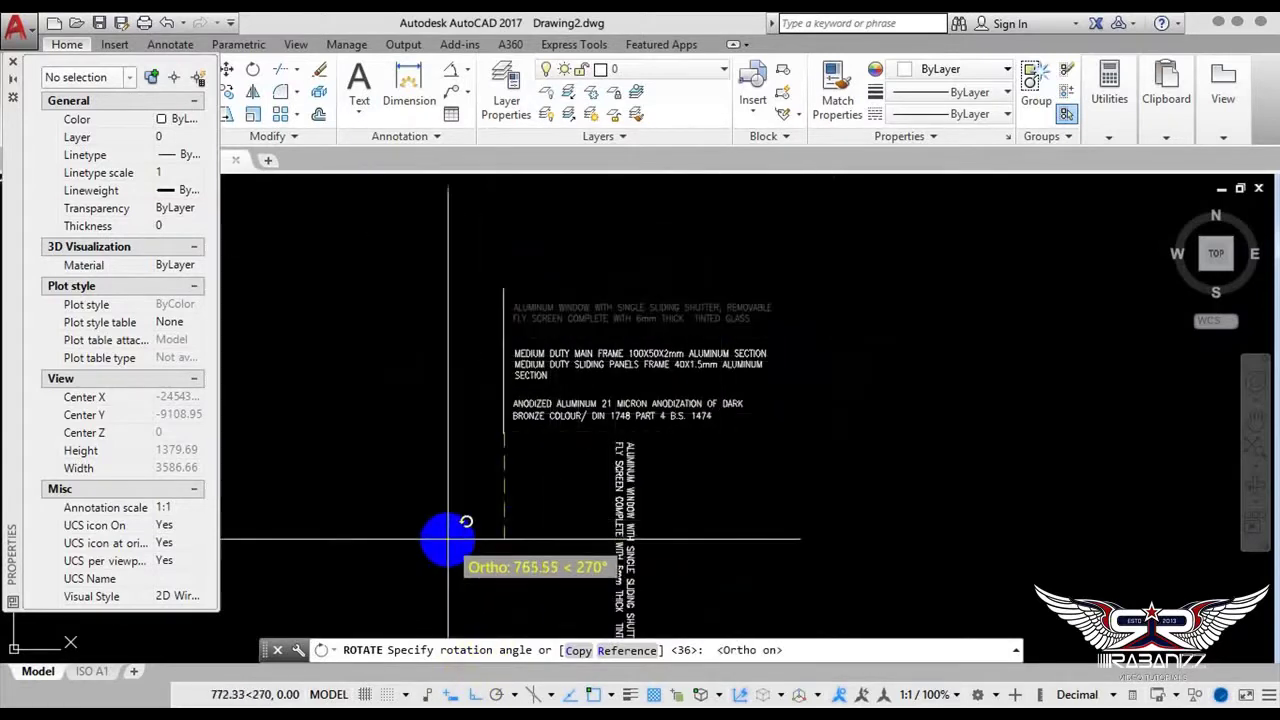
middle_drag(309, 371, 443, 223)
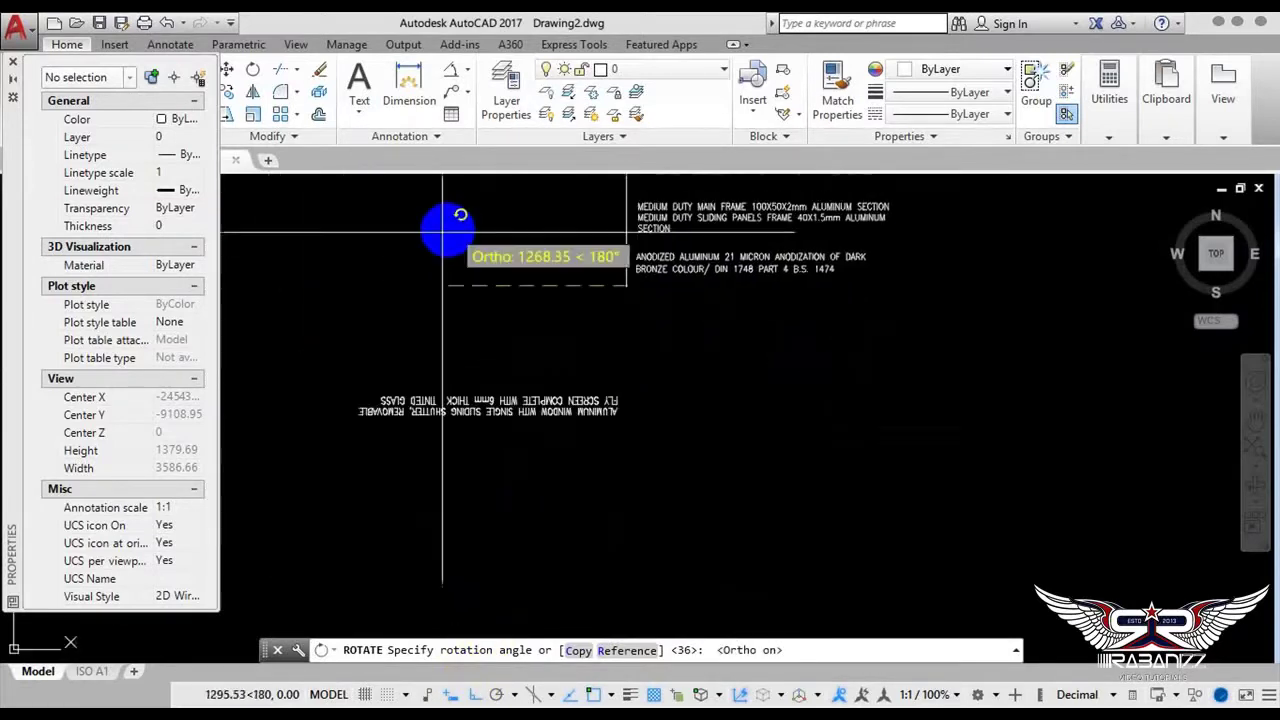
middle_drag(591, 255, 591, 430)
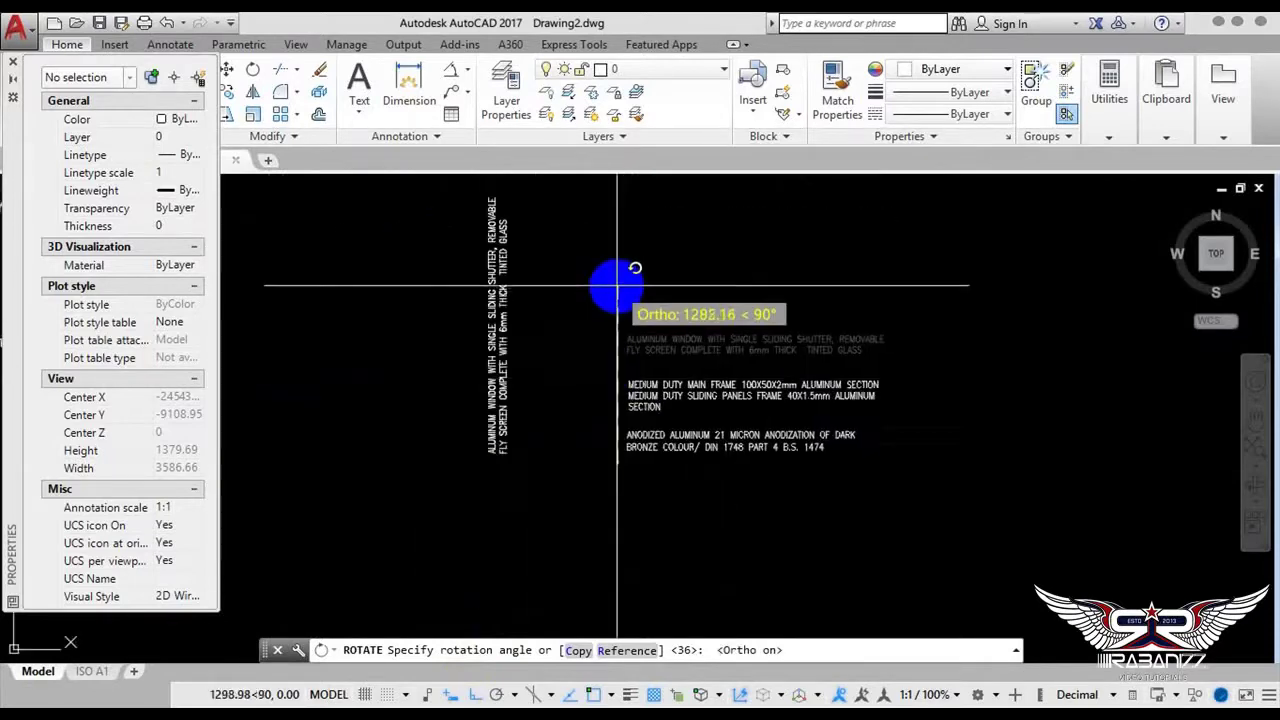
scroll(625, 292, down, 2)
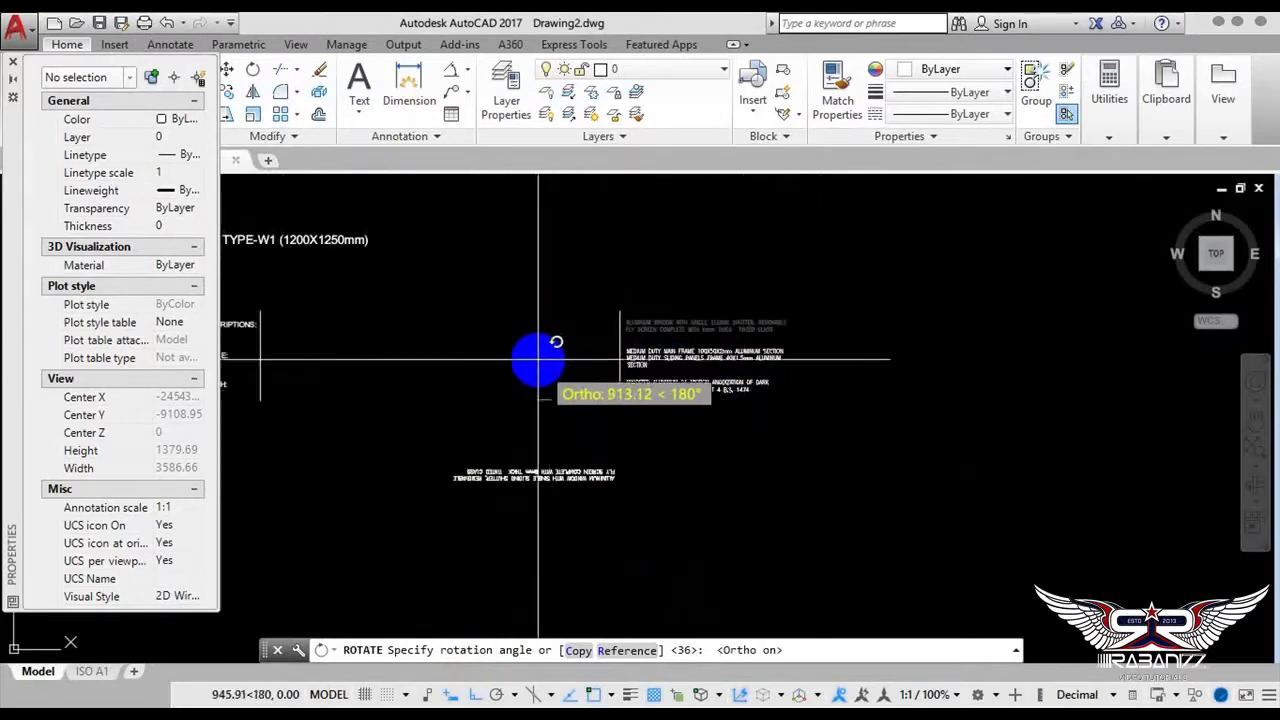
click(503, 369)
Dismiss the context menu and pan to the circle beside the green window block
right_click(502, 371)
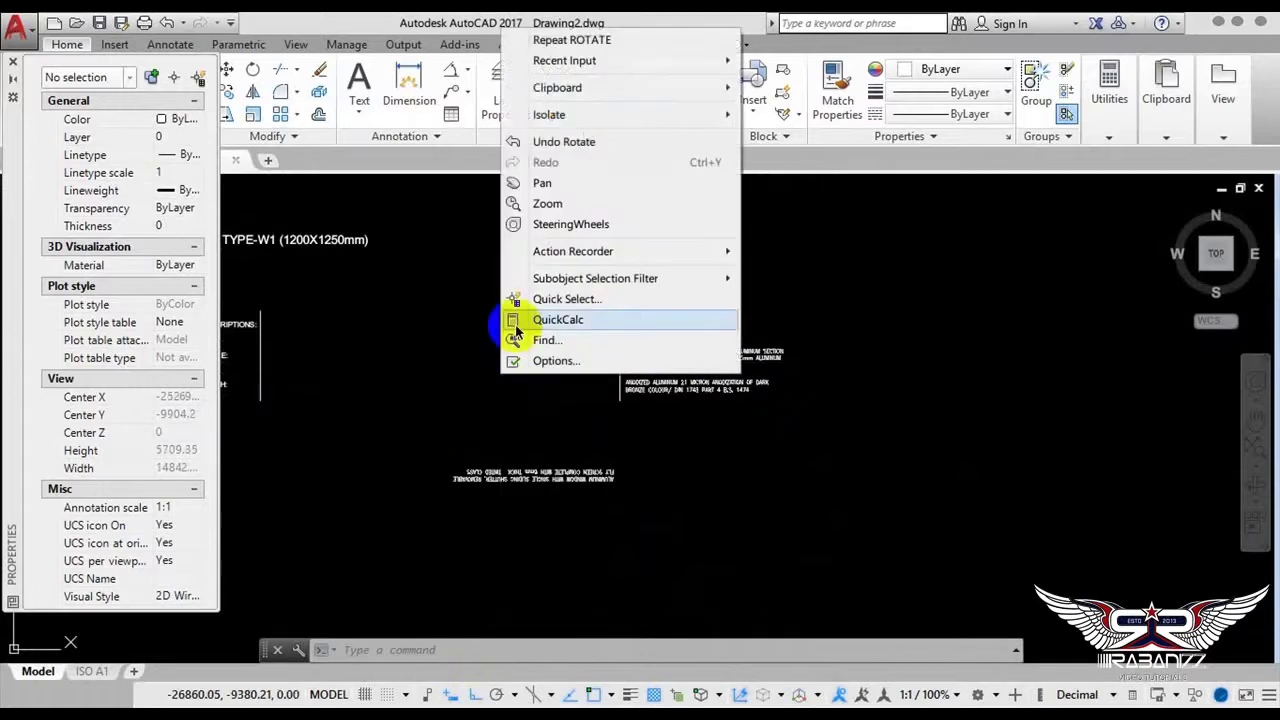
click(366, 391)
scroll(570, 507, down, 4)
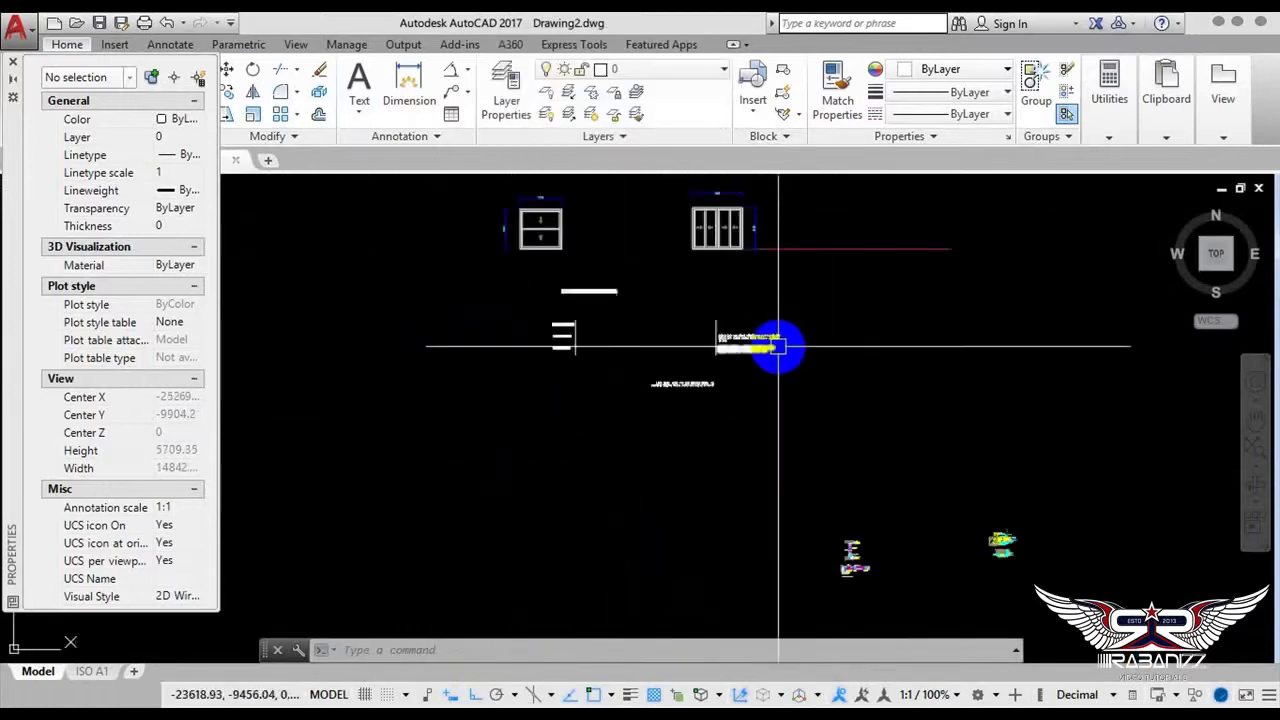
middle_drag(771, 349, 758, 511)
scroll(887, 384, up, 3)
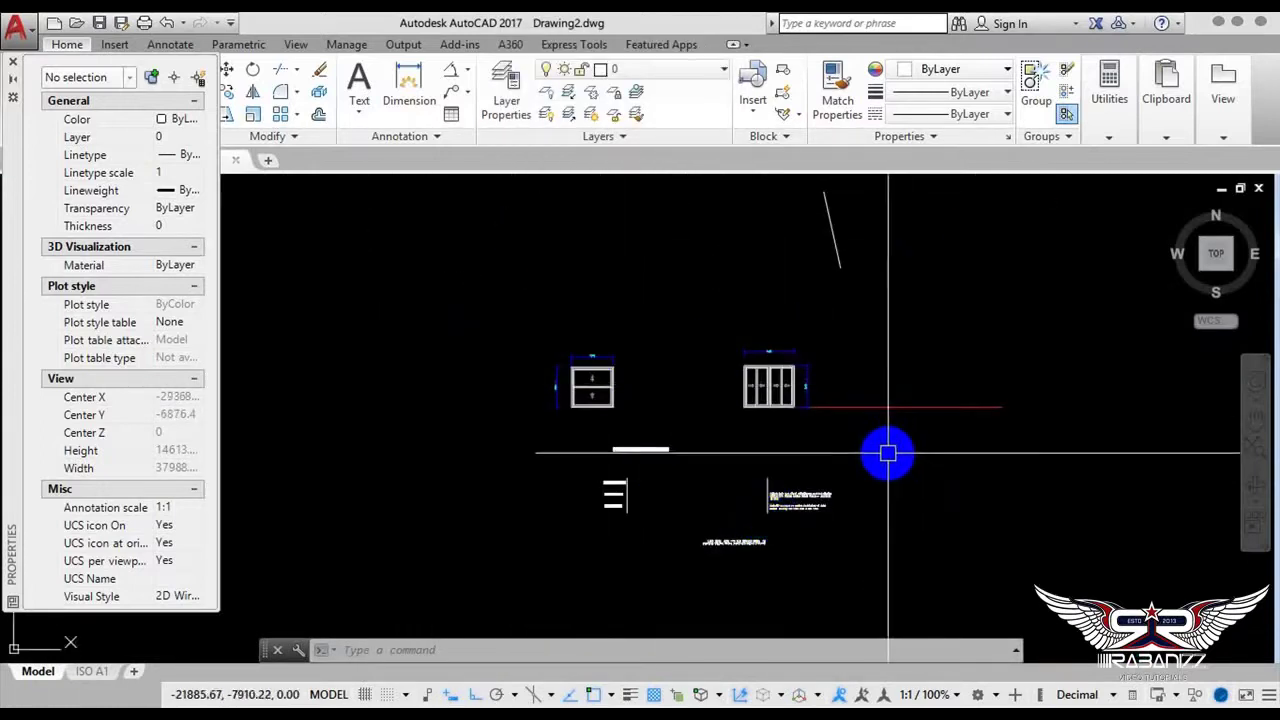
scroll(505, 430, down, 1)
middle_drag(498, 414, 596, 512)
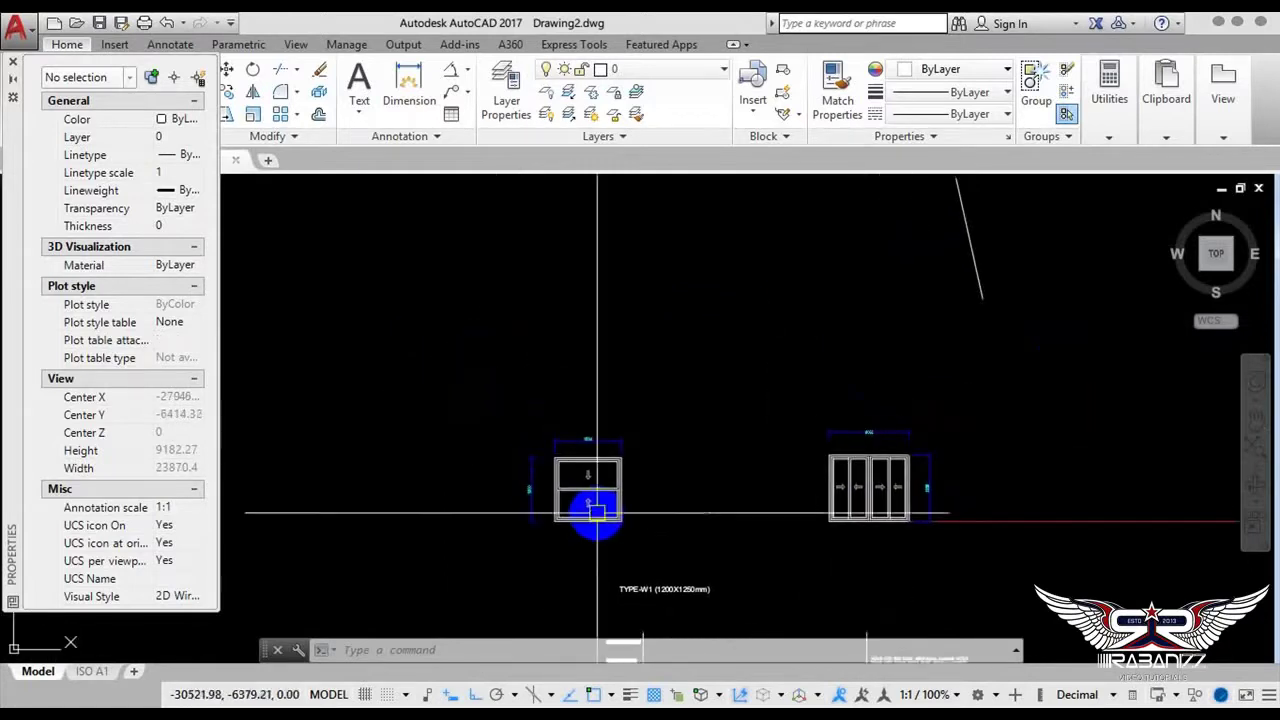
scroll(723, 464, down, 4)
middle_drag(625, 470, 677, 451)
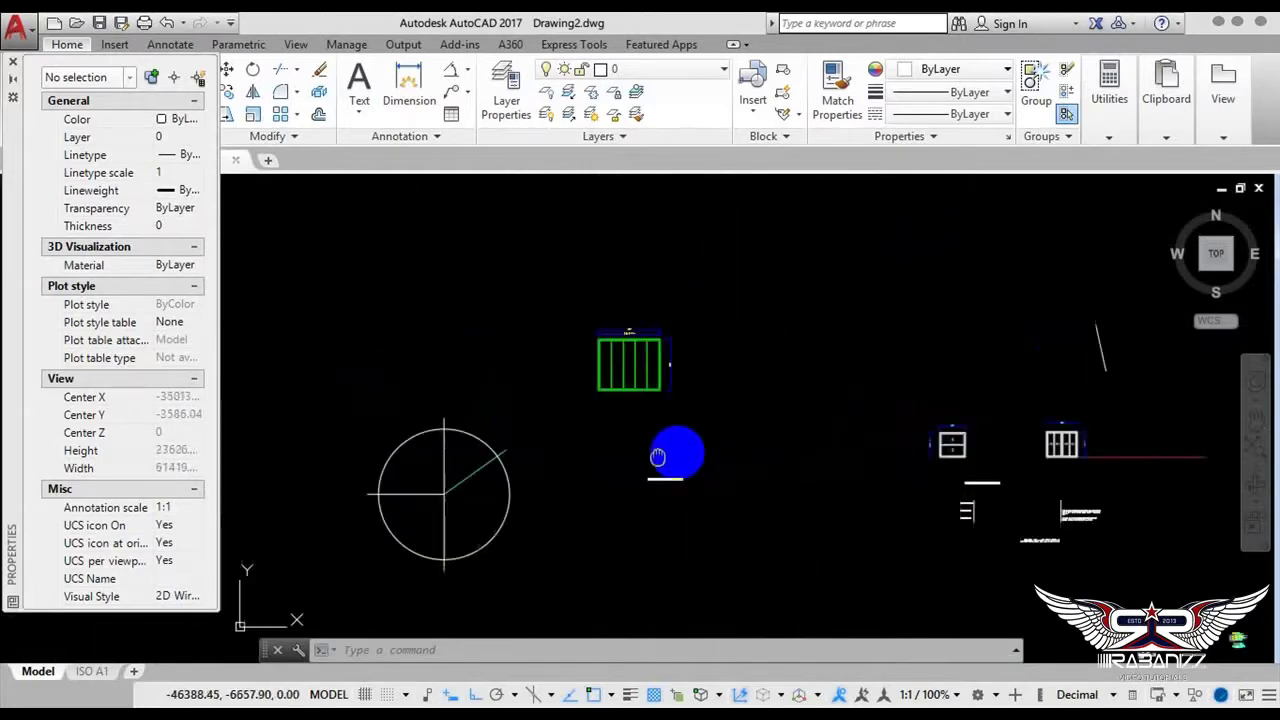
scroll(720, 445, up, 2)
middle_drag(780, 437, 630, 446)
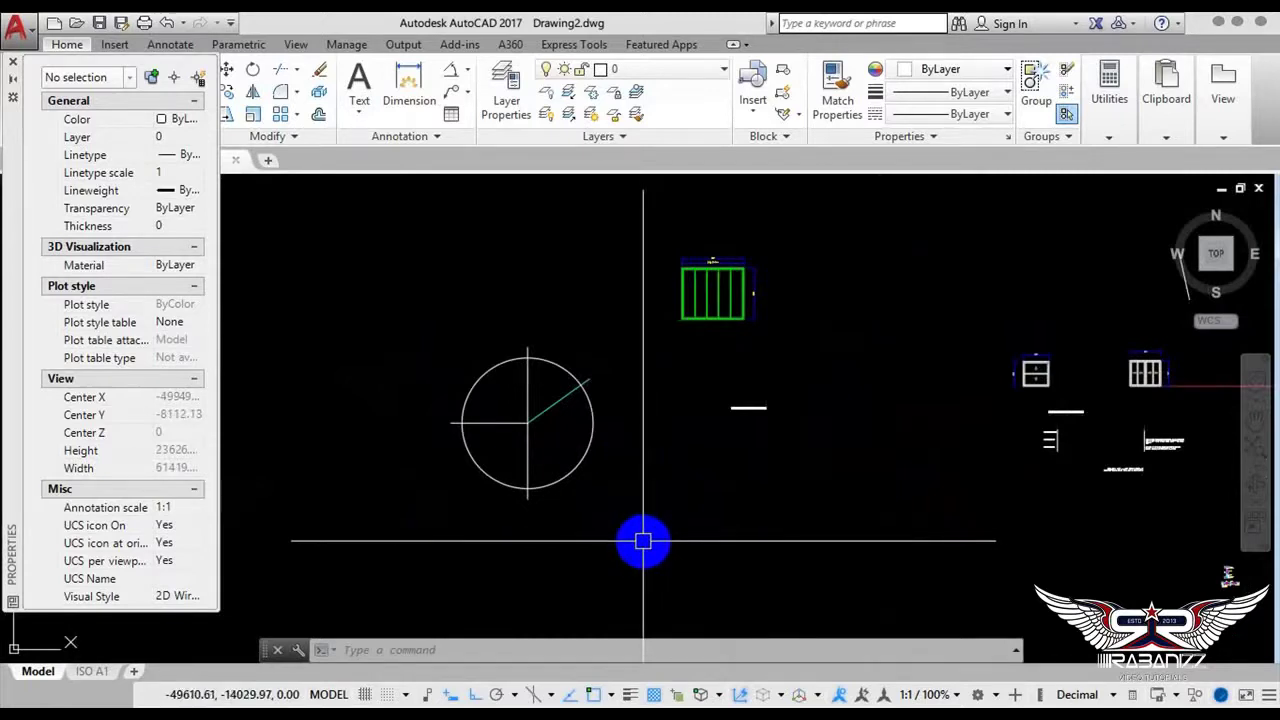
scroll(567, 447, up, 2)
middle_drag(676, 430, 605, 508)
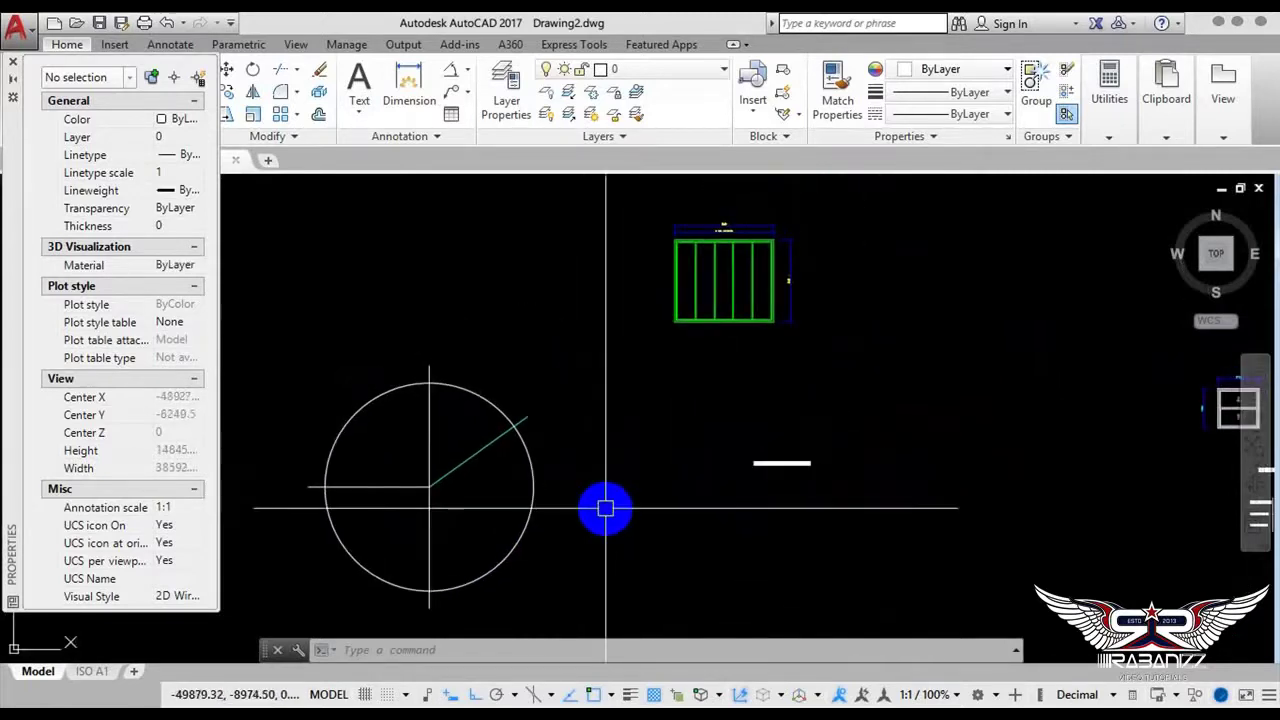
Copy the circle from its bottom quadrant to its top quadrant, stacking the copy directly above
click(539, 502)
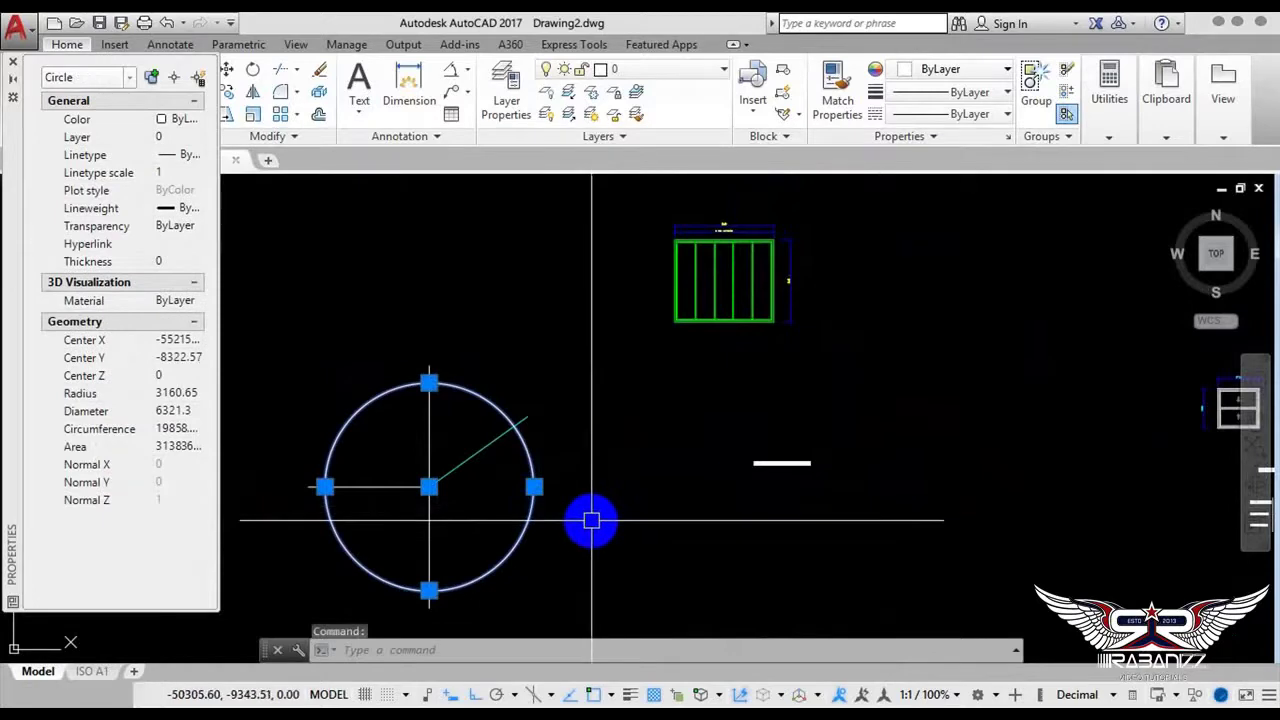
text(co)
key(Return)
middle_drag(562, 525, 672, 441)
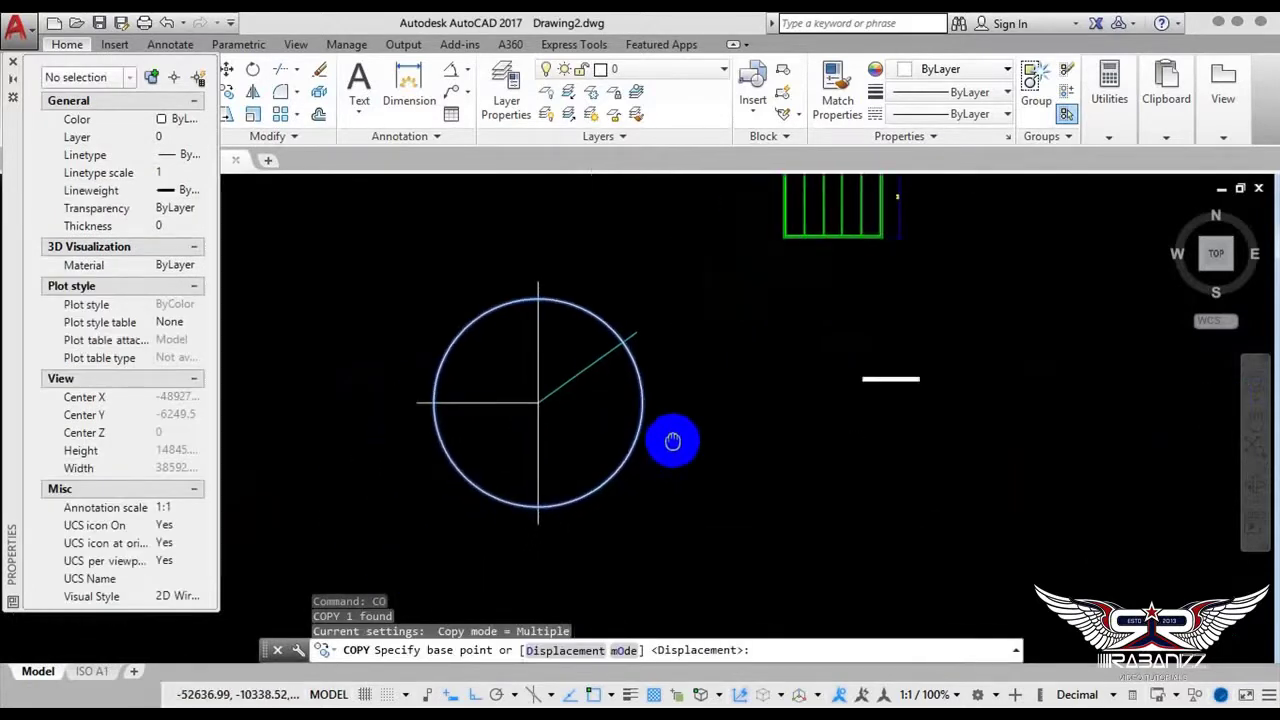
click(492, 444)
middle_drag(523, 367, 551, 451)
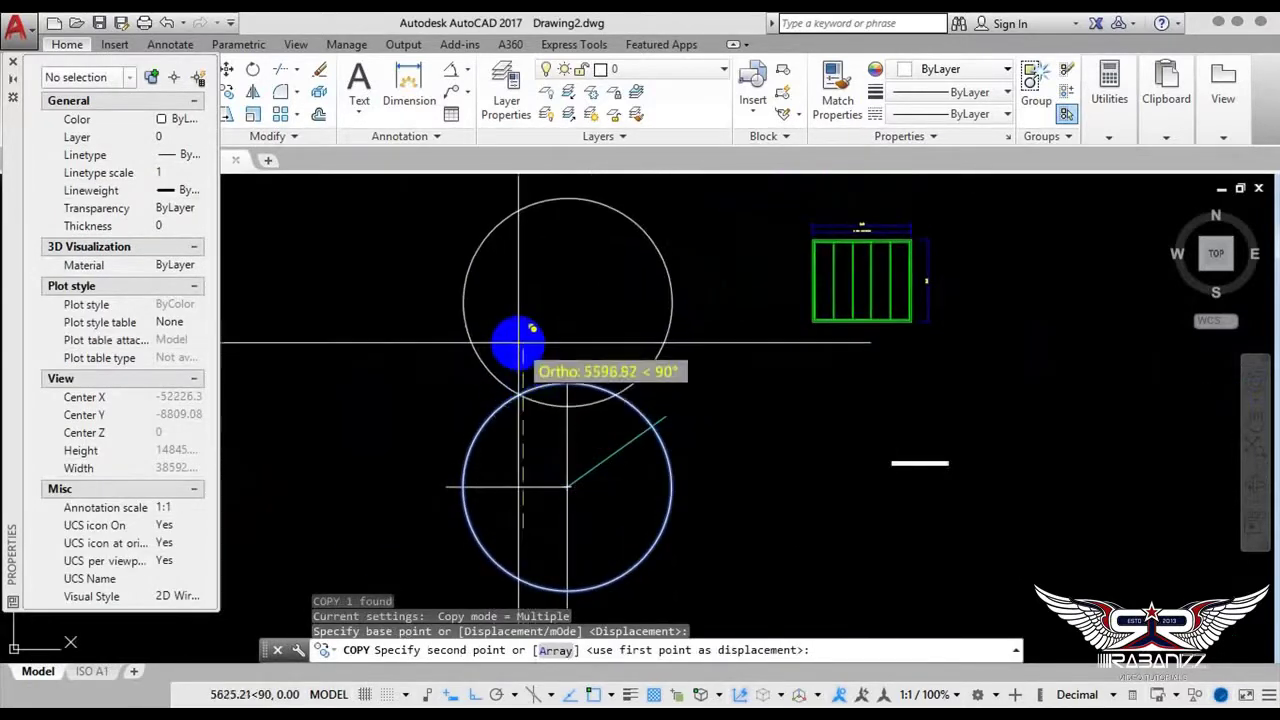
click(527, 345)
key(Return)
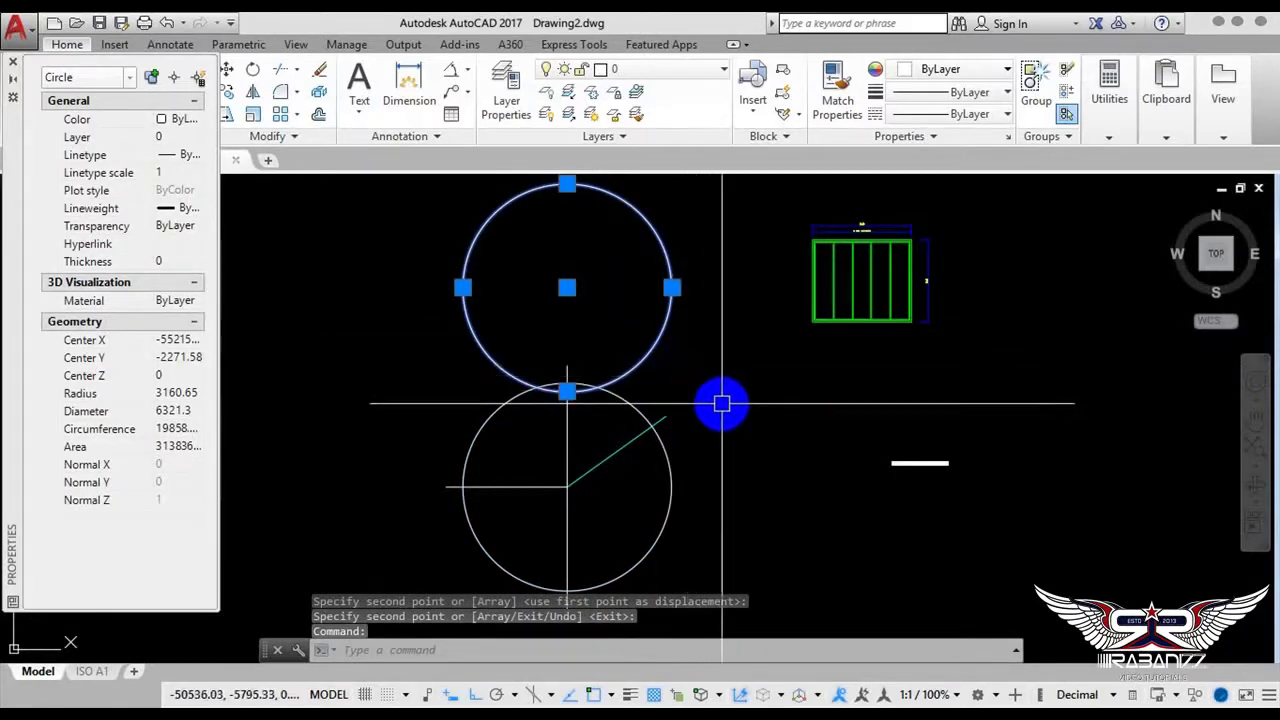
Rotate the copied circle about a point on its edge using the Reference option
text(Ro)
key(Return)
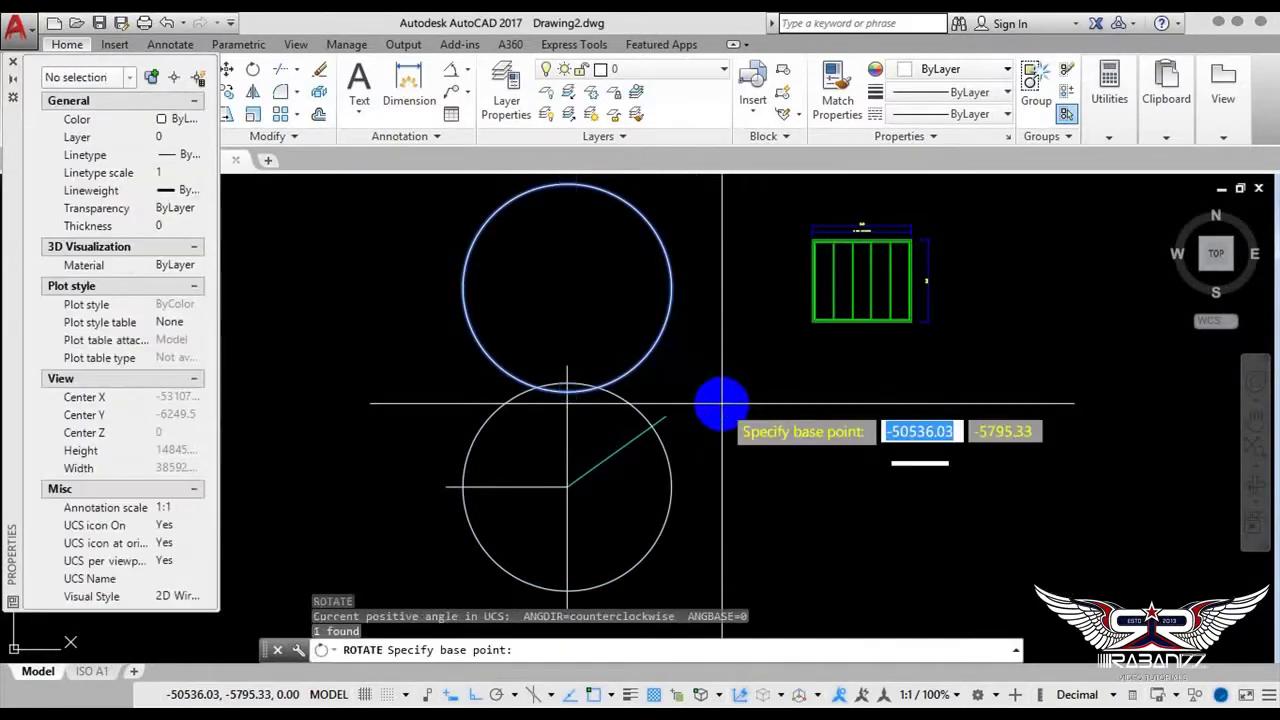
scroll(712, 395, down, 3)
scroll(690, 370, down, 2)
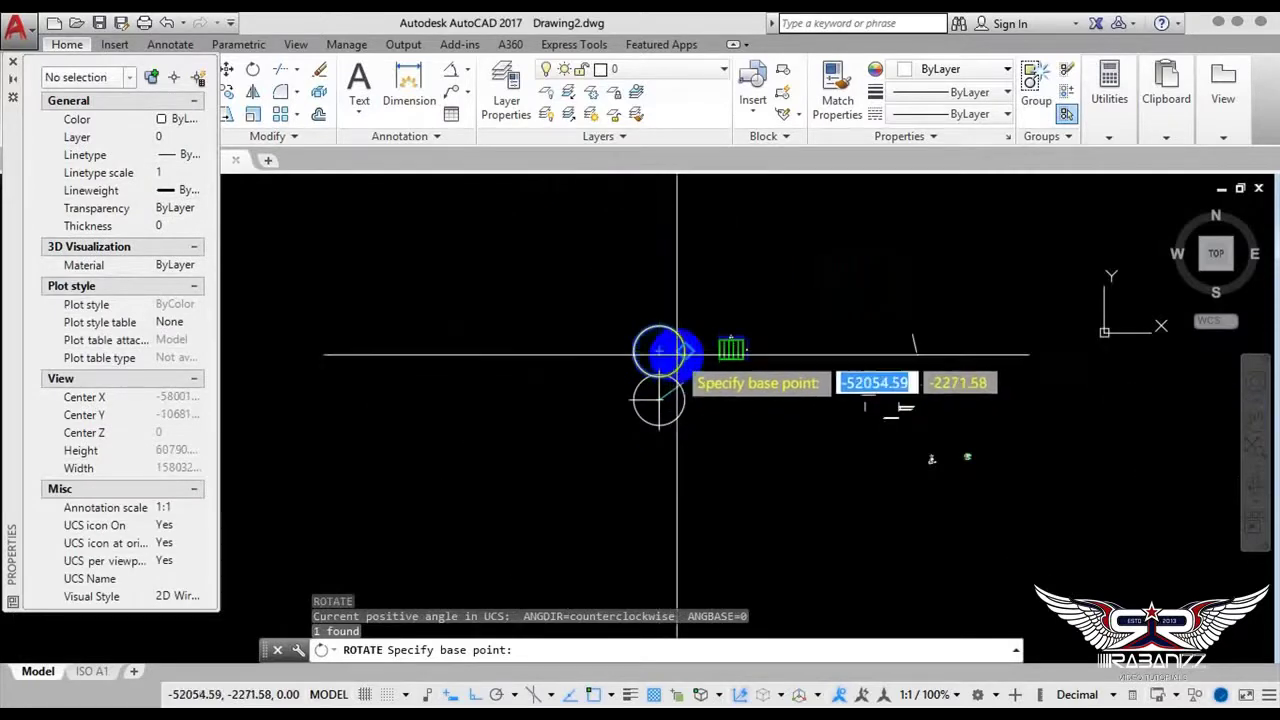
click(685, 350)
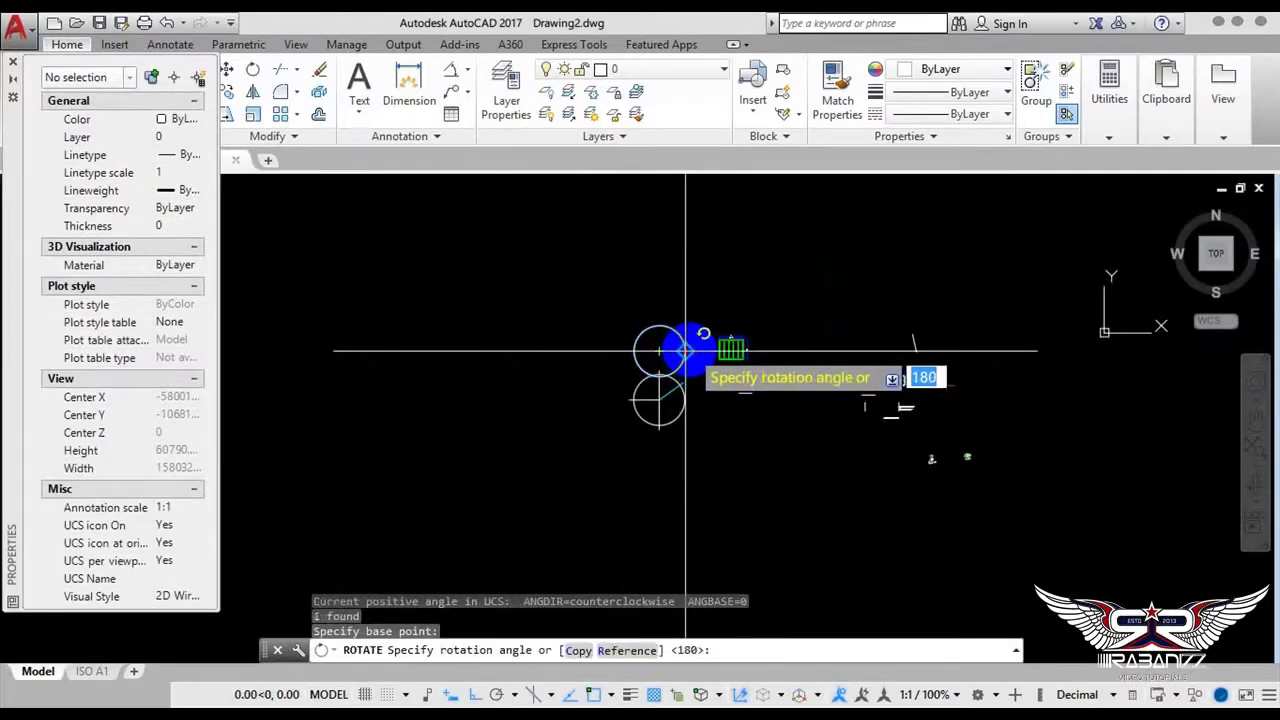
key(Return)
scroll(690, 352, up, 3)
scroll(670, 335, up, 1)
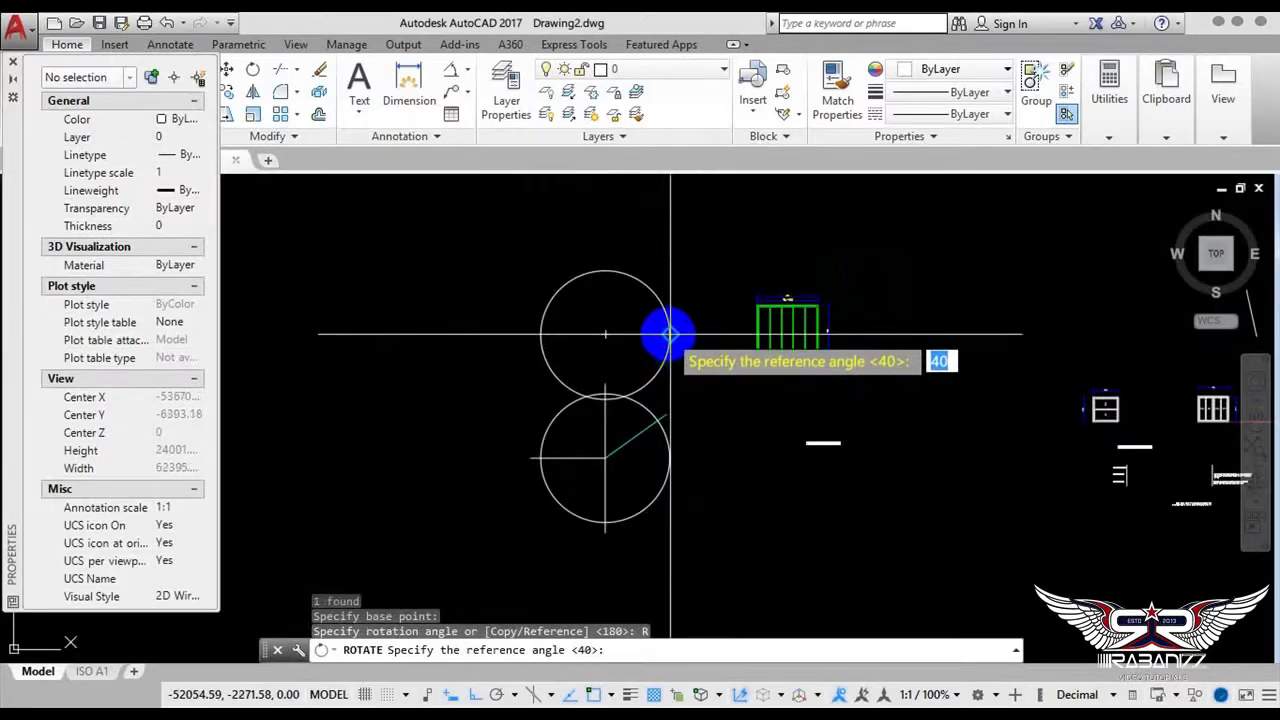
click(670, 335)
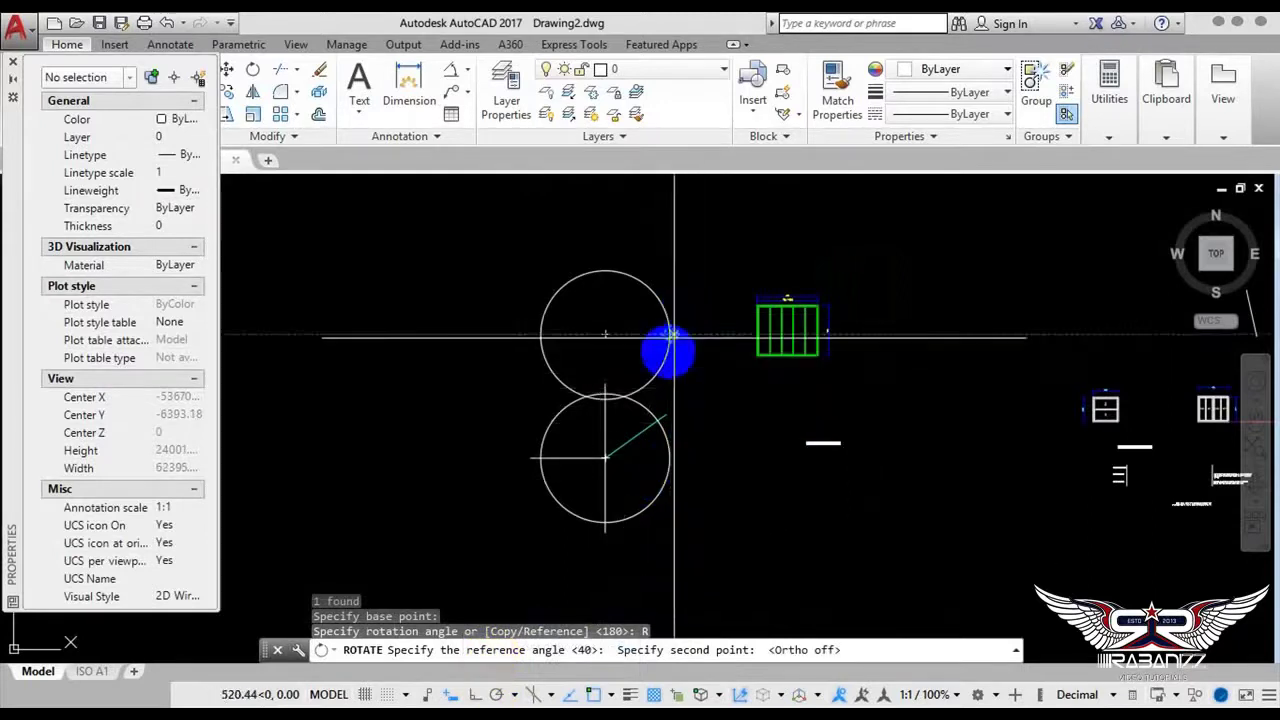
Pick the reference line's second point, then set the new angle placing the circle up-right of the original
click(569, 566)
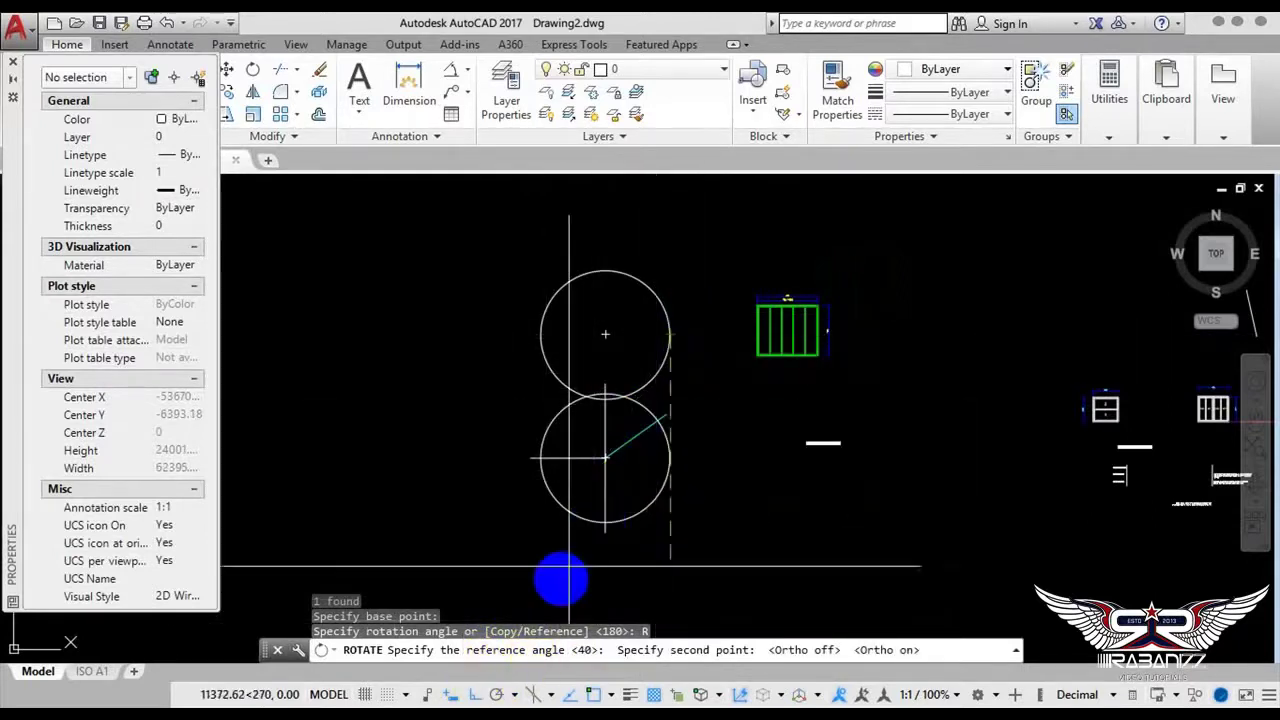
click(456, 694)
scroll(694, 290, up, 3)
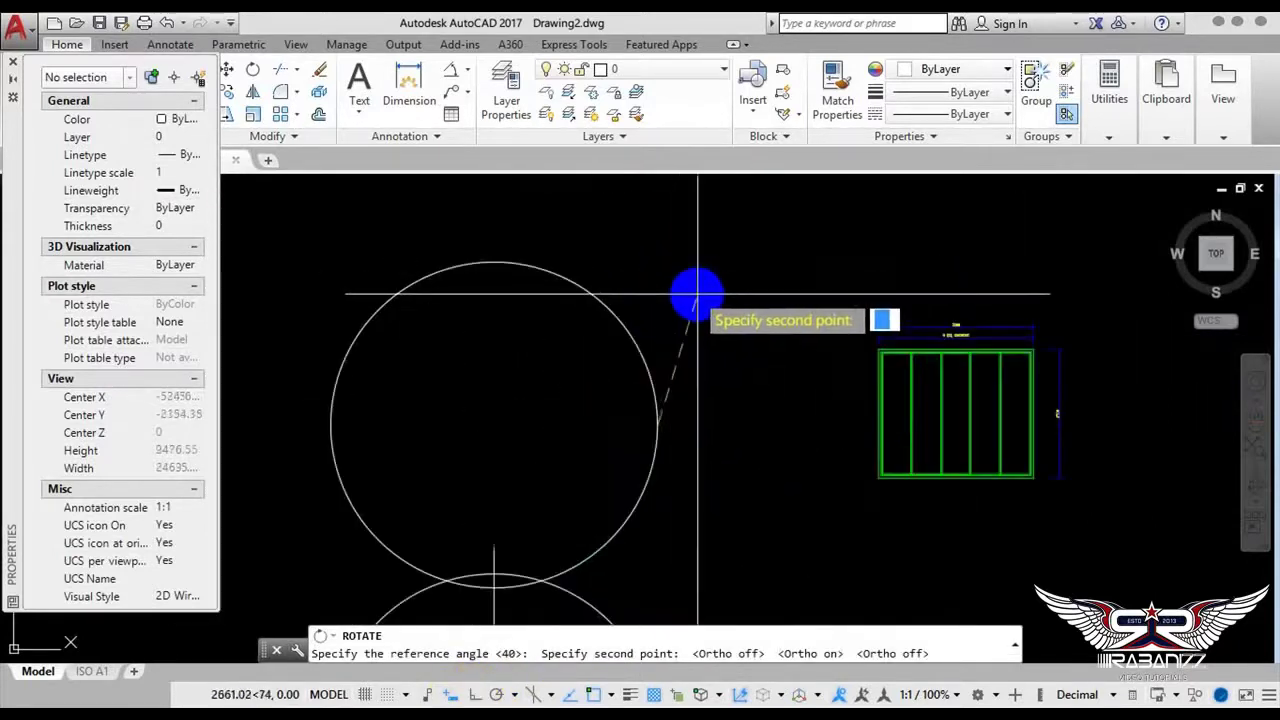
click(763, 248)
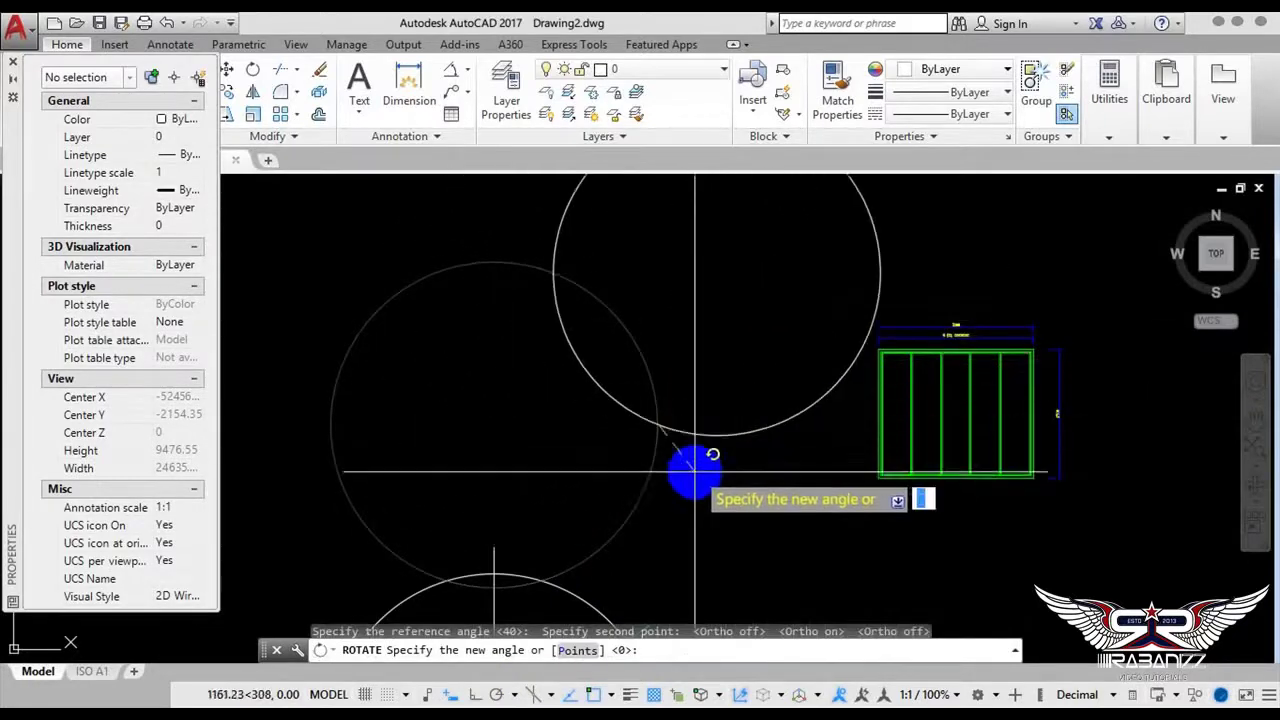
scroll(690, 470, down, 1)
scroll(714, 455, down, 3)
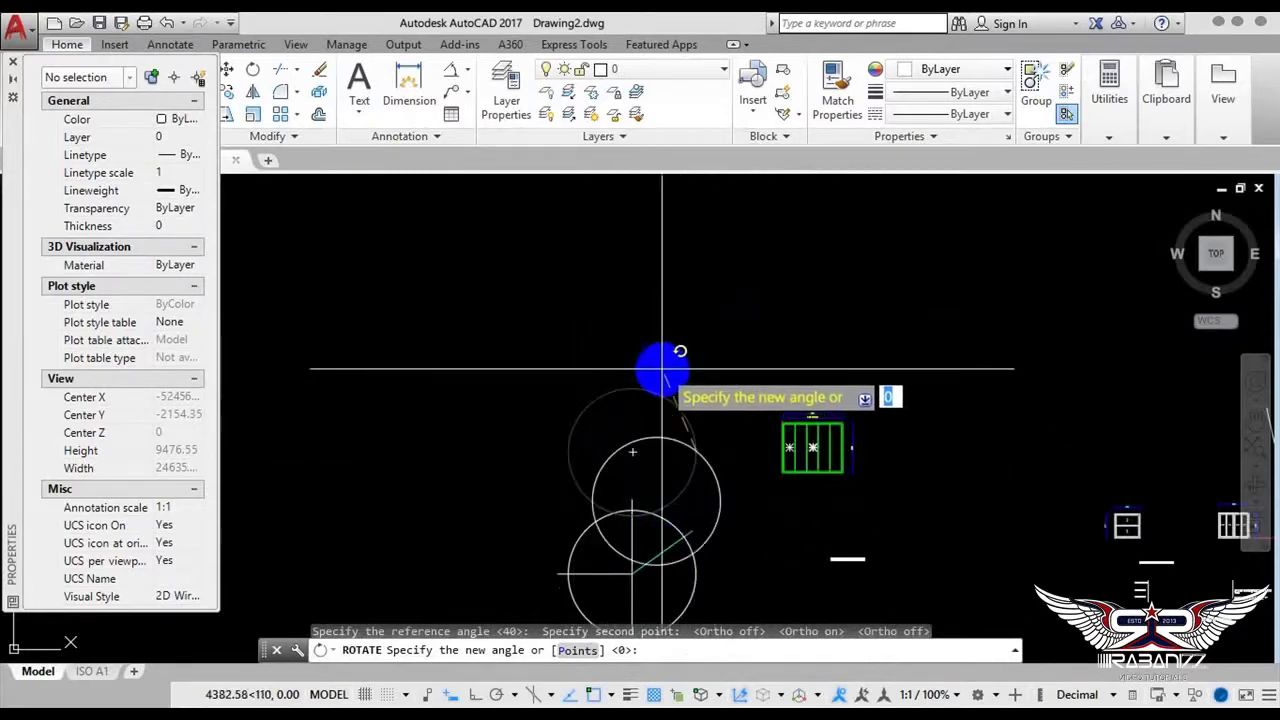
scroll(375, 322, down, 4)
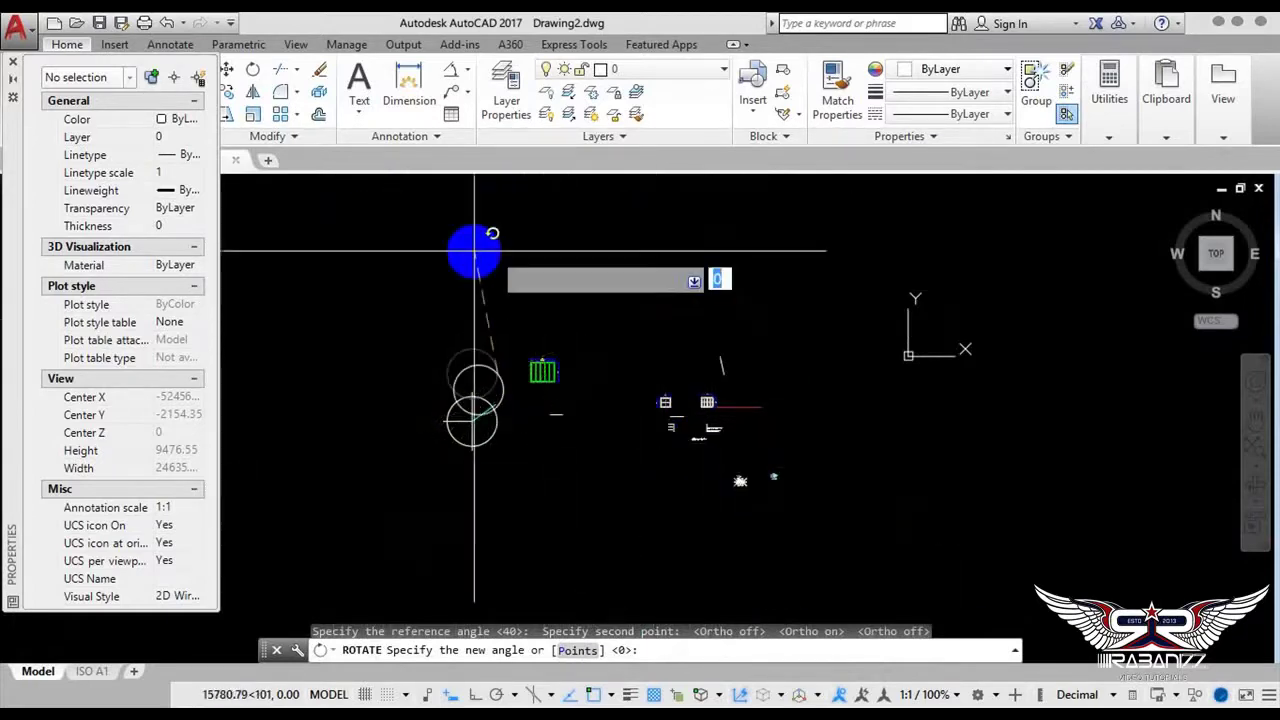
click(586, 503)
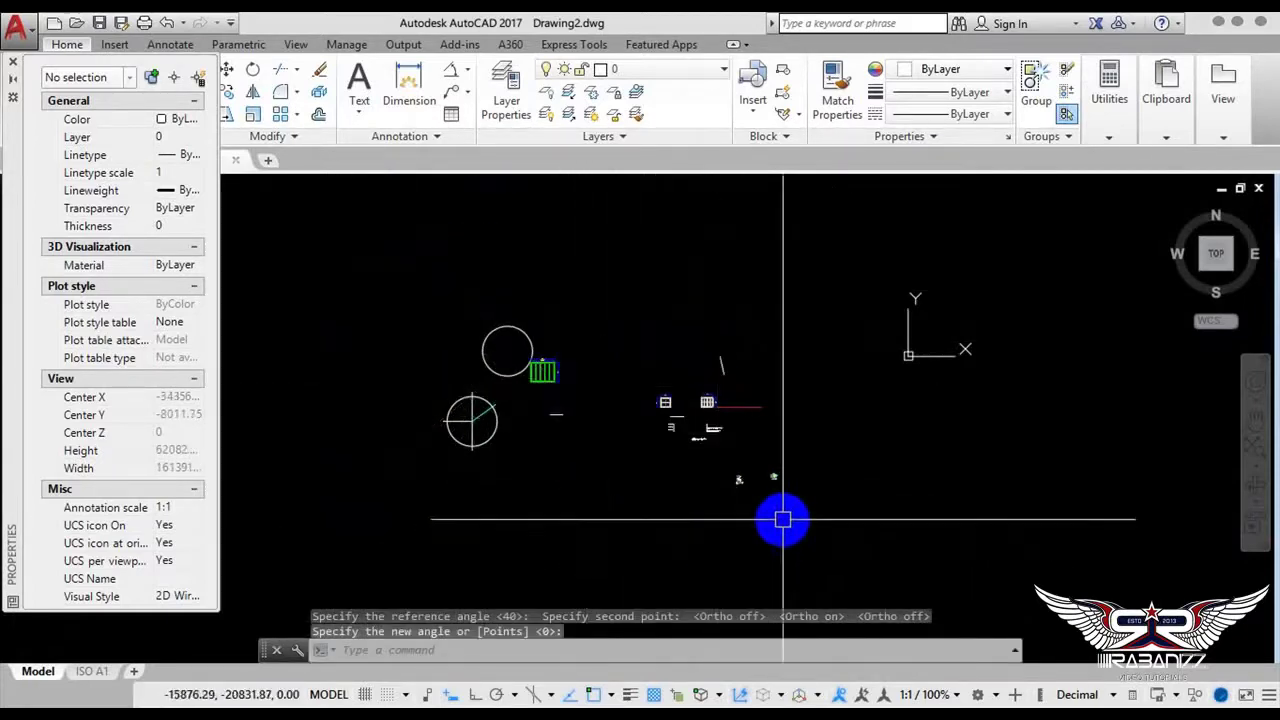
middle_drag(629, 444, 672, 469)
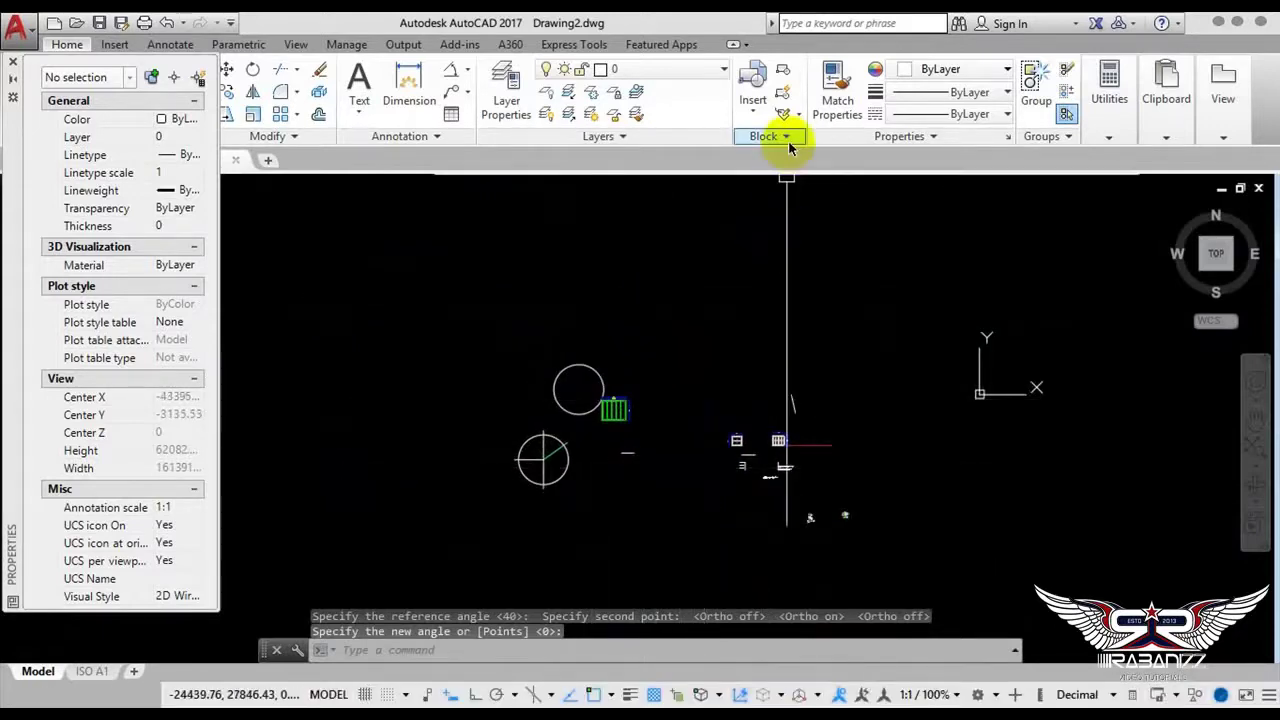